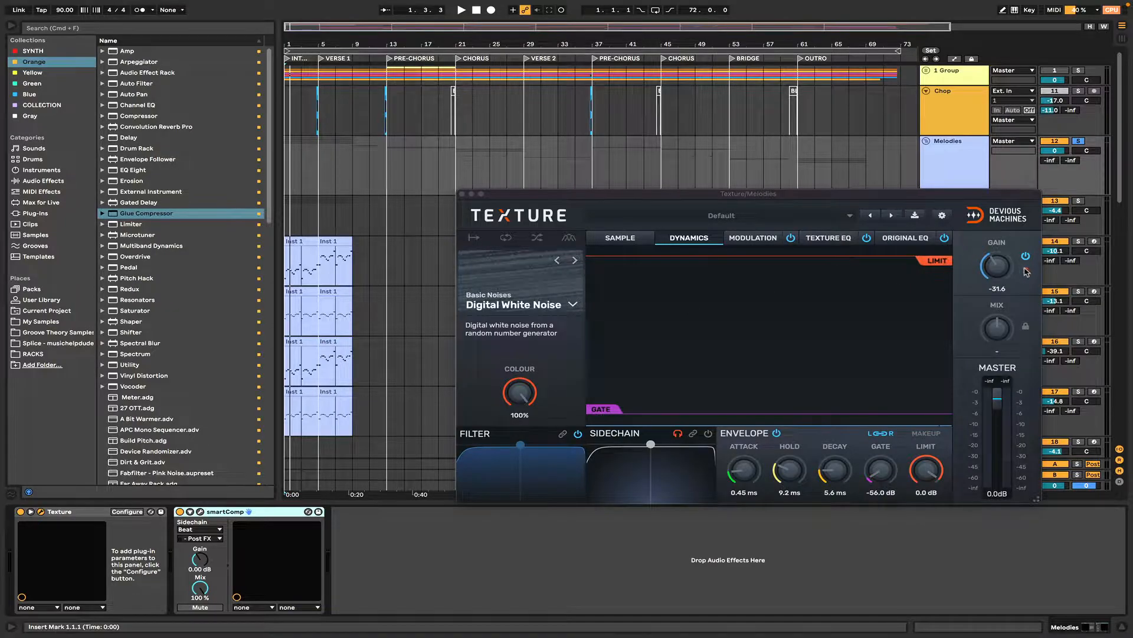
# Step: Audition the Texture noise layer on the Melodies group in the intro and at the pre-chorus, toggling its solo
pyautogui.press('space')
pyautogui.click(1025, 272)
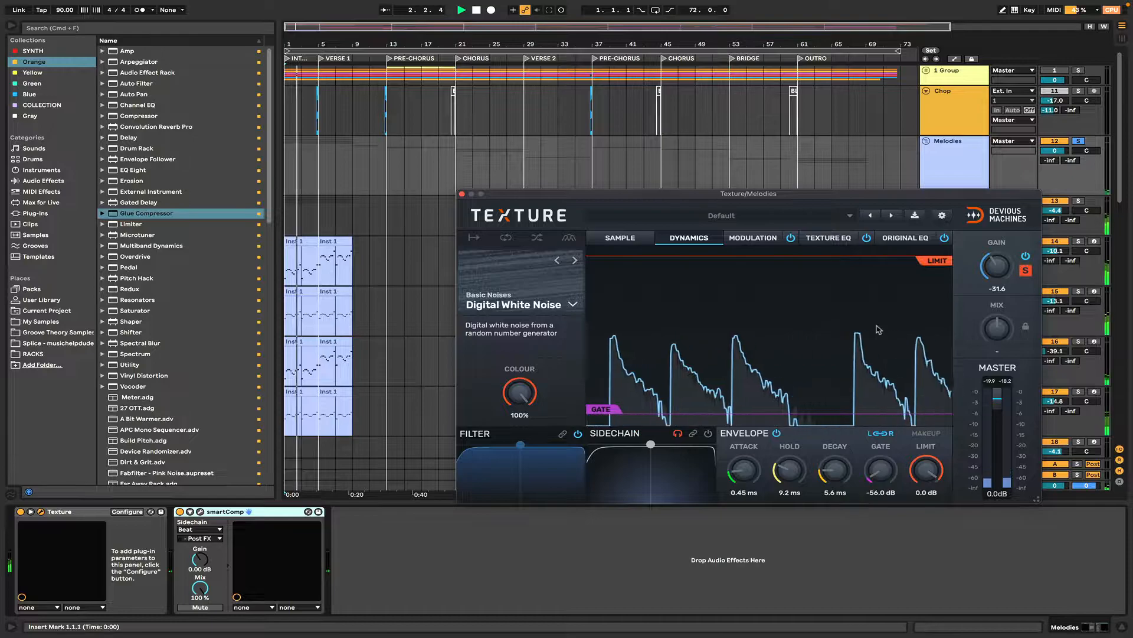
pyautogui.press('space')
pyautogui.scroll(-5, 394, 204)
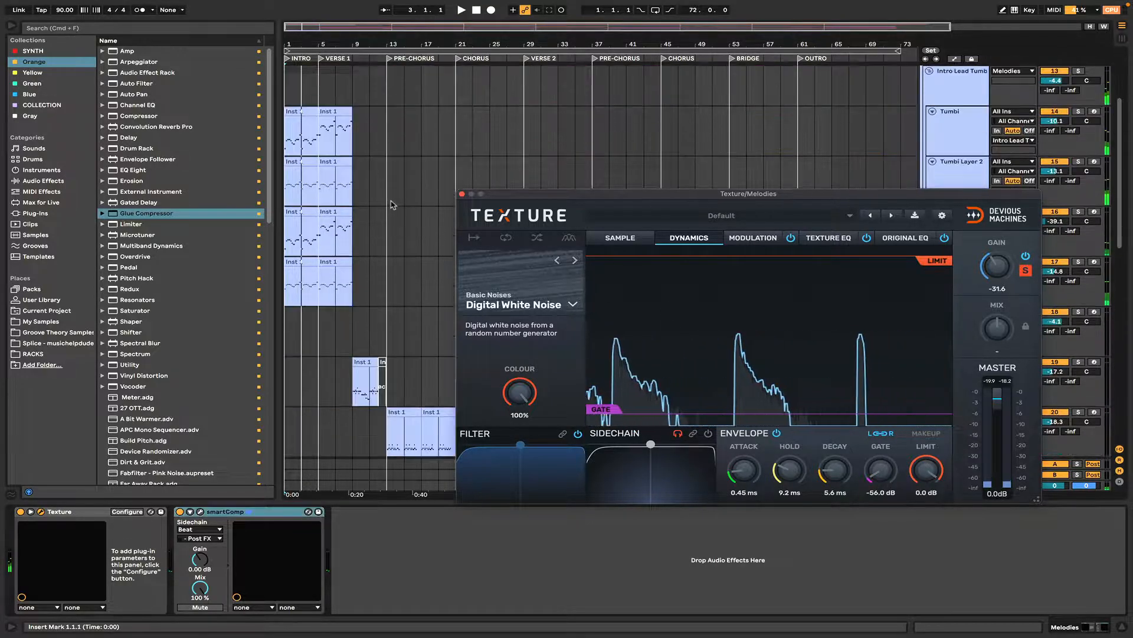
pyautogui.click(1026, 272)
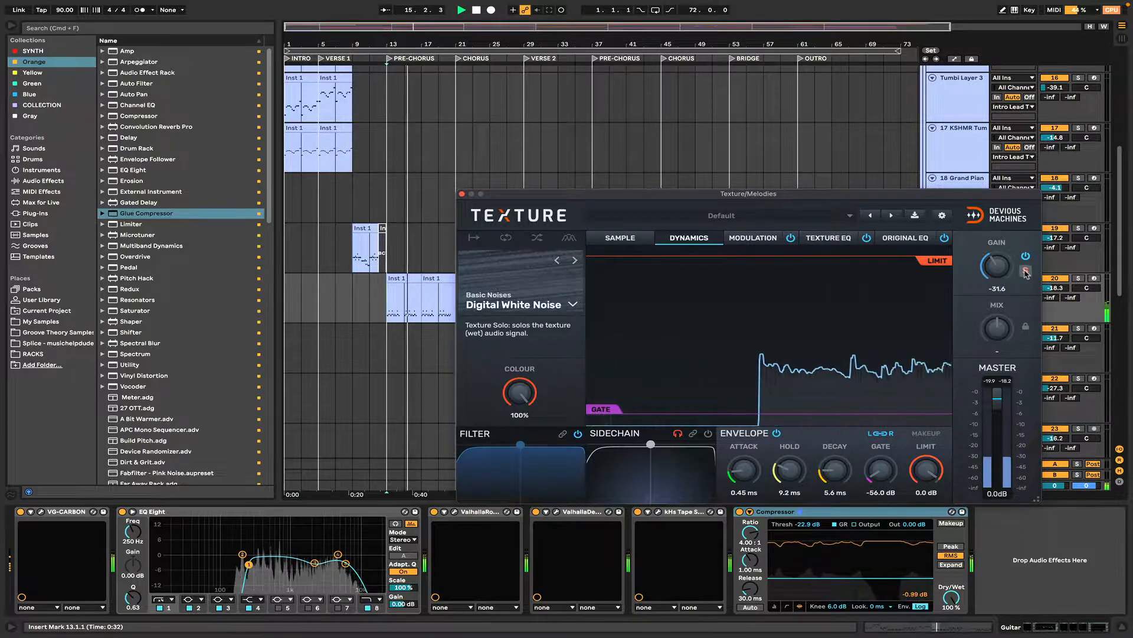
pyautogui.click(1026, 272)
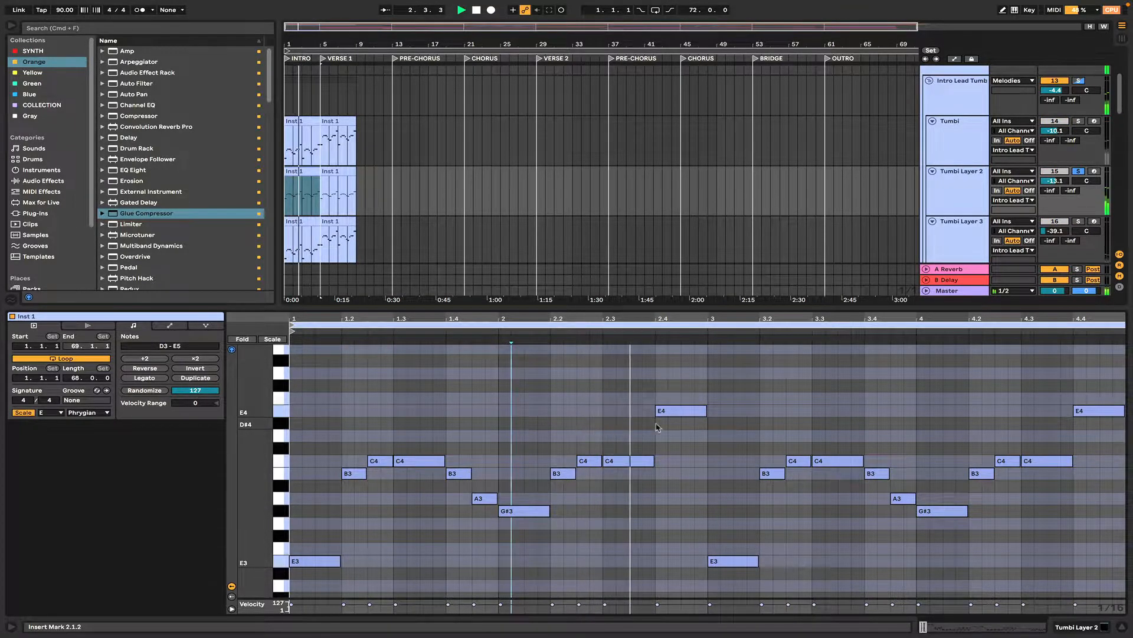
# Step: Solo Tumbi Layer 3 and play its intro clip with the notes in view
pyautogui.click(1078, 221)
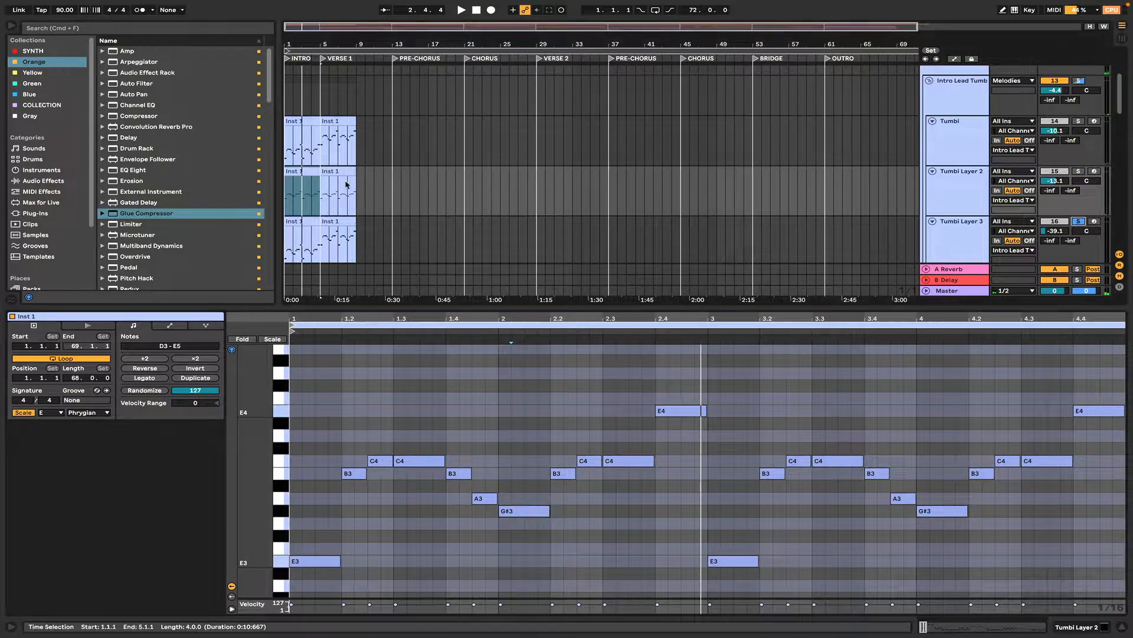
pyautogui.scroll(-3, 323, 181)
pyautogui.click(305, 143)
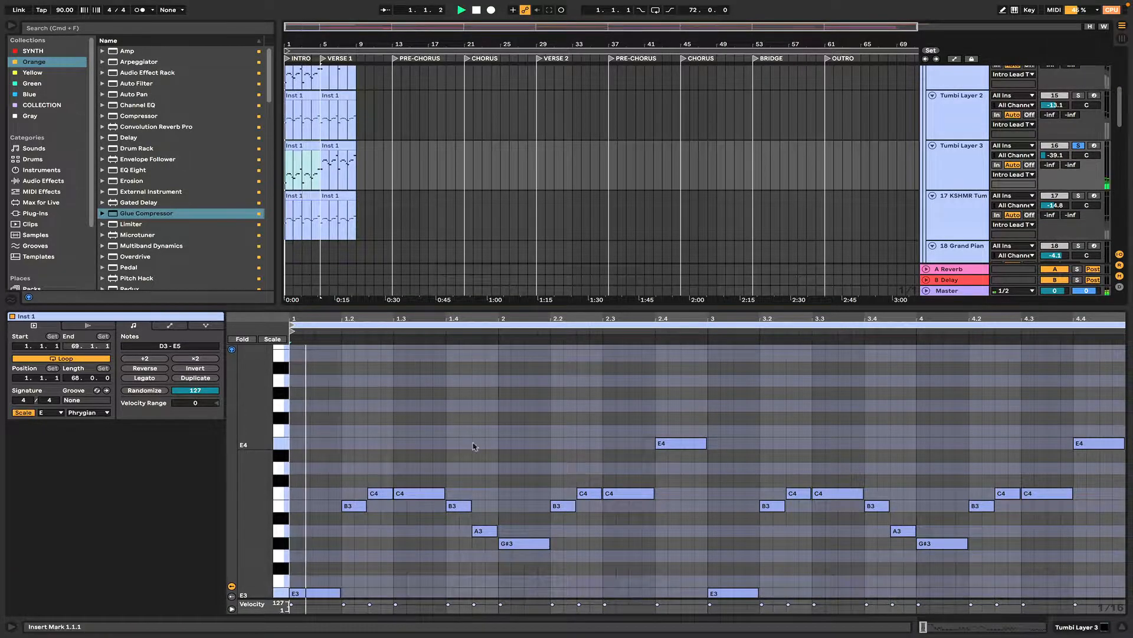
pyautogui.scroll(-2, 478, 449)
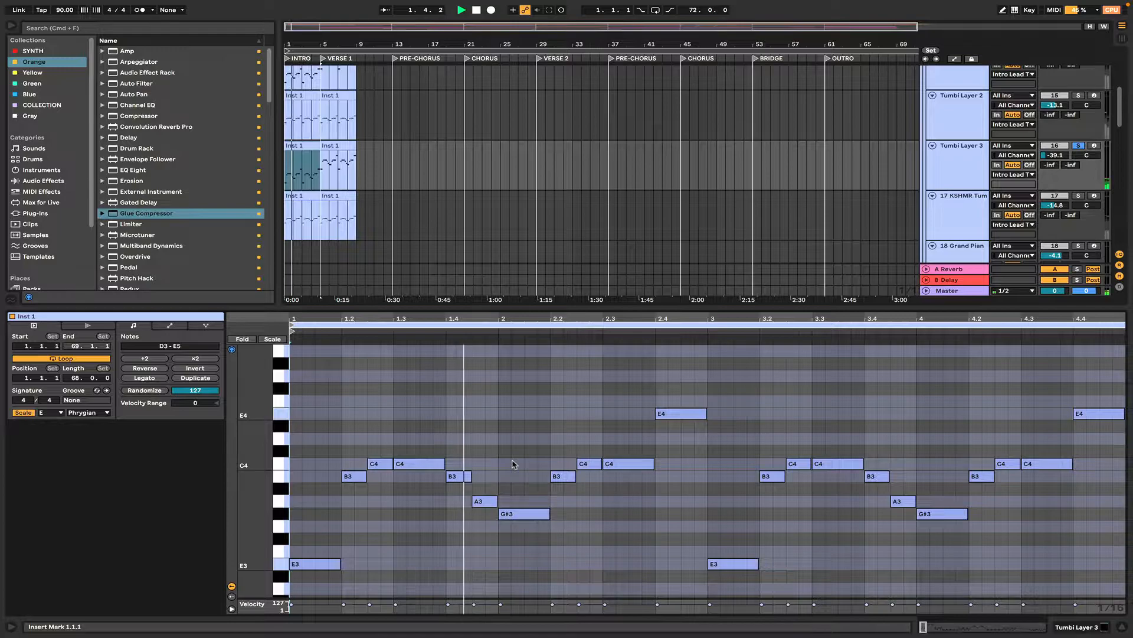
# Step: Solo the 17 KSHMR Tumbi track, play its intro clip with the notes open, and clear the solo
pyautogui.click(1078, 196)
pyautogui.click(308, 194)
pyautogui.click(508, 411)
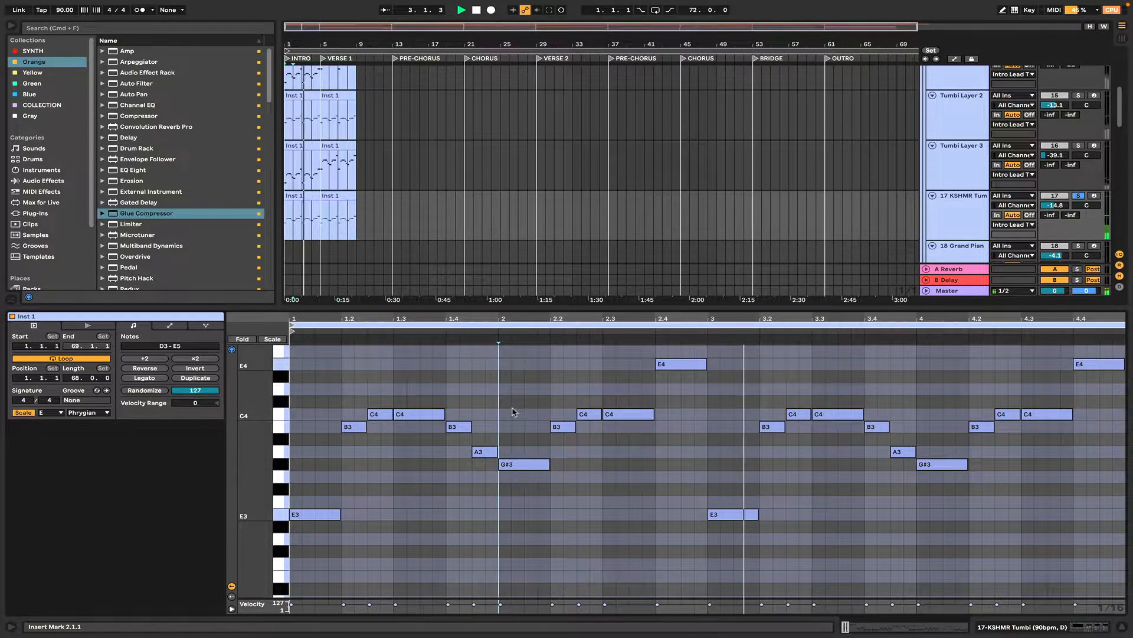
pyautogui.press('space')
pyautogui.click(1078, 195)
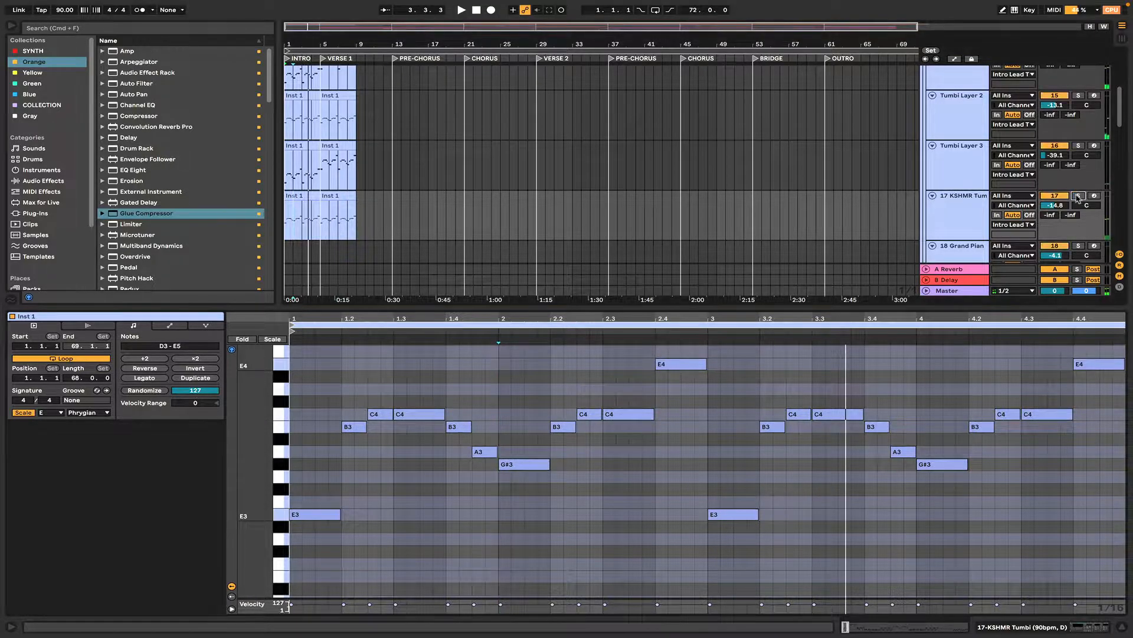
# Step: Solo the 19 Phase Plant track and play its Verse 1 clip from bar 9 with the notes open
pyautogui.scroll(-3, 348, 172)
pyautogui.click(357, 198)
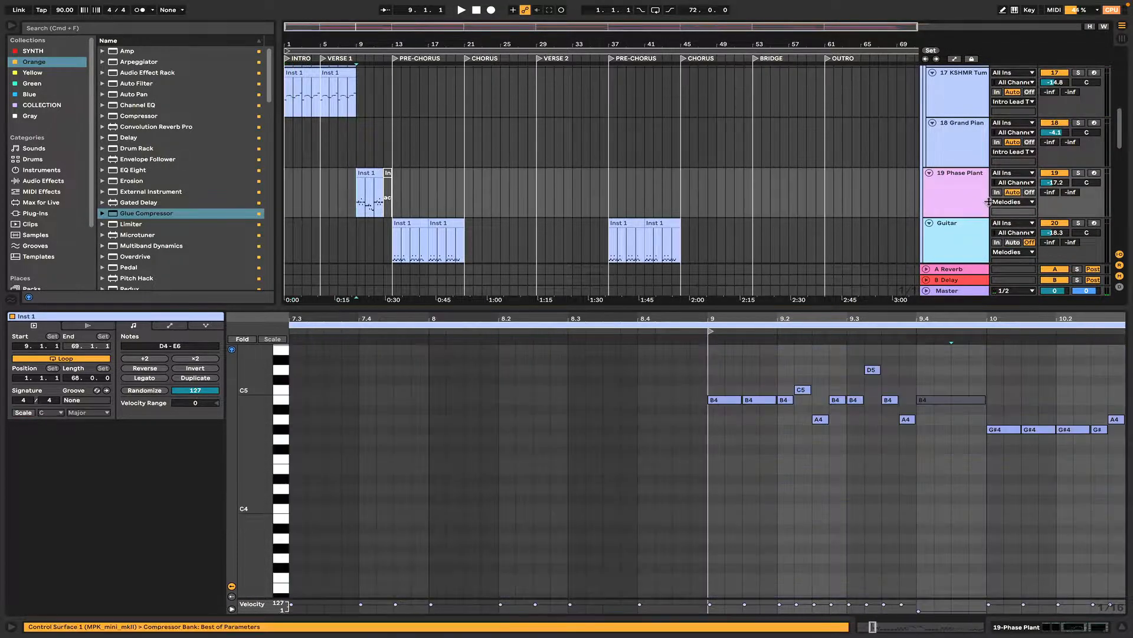
pyautogui.click(363, 173)
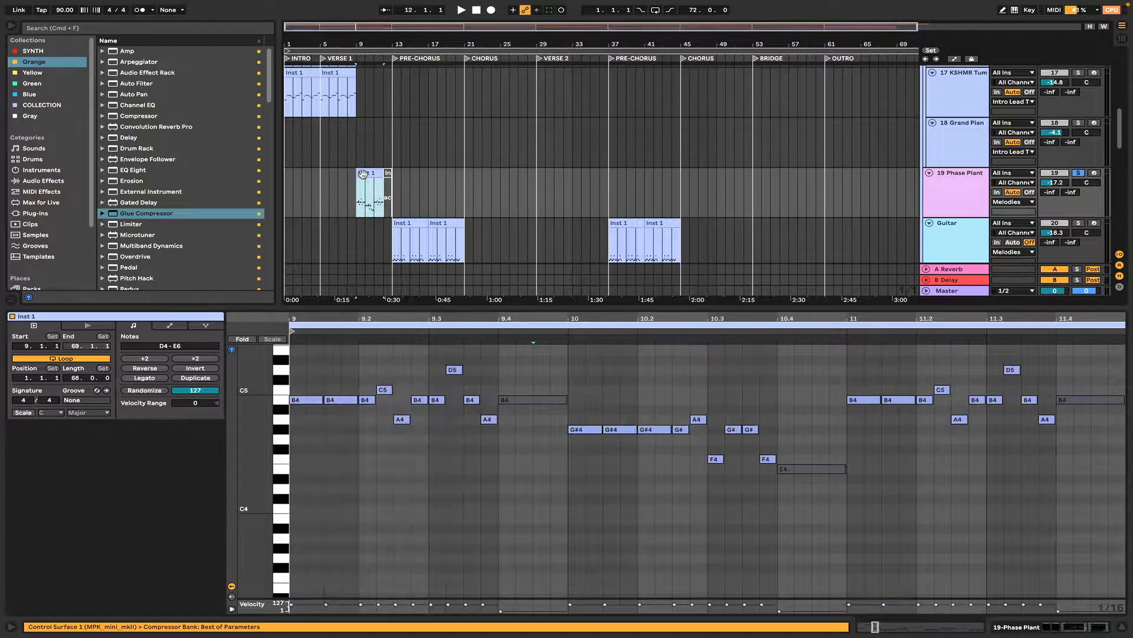
pyautogui.press('space')
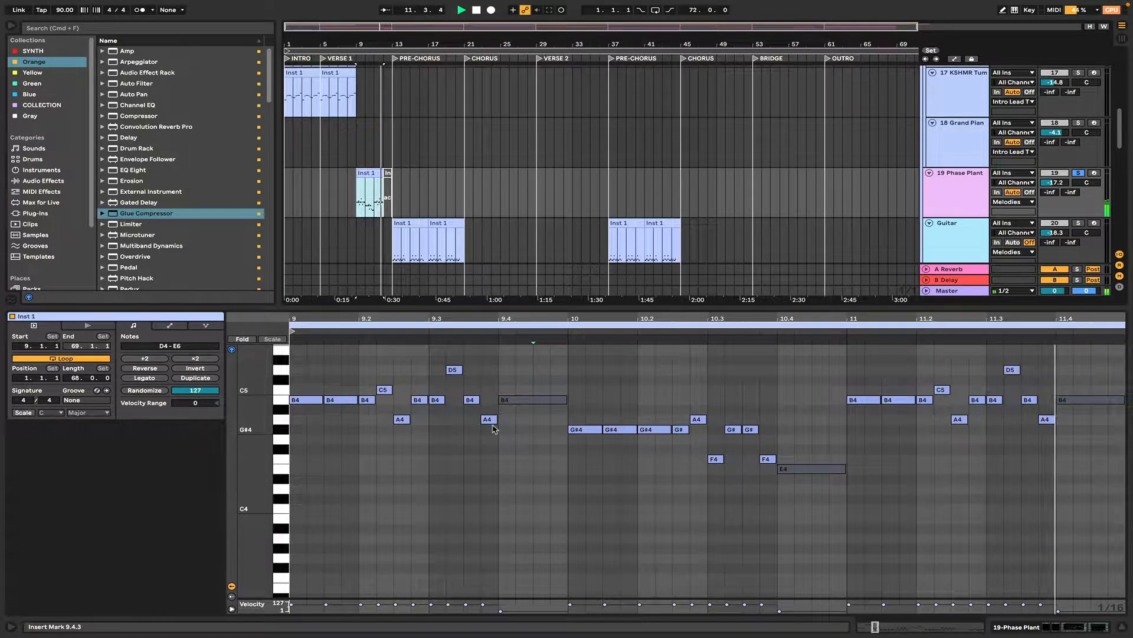
pyautogui.press('space')
pyautogui.click(955, 182)
# Step: Solo the Guitar track and play its first pre-chorus clip while viewing its notes and device chain
pyautogui.scroll(-2, 437, 183)
pyautogui.click(438, 182)
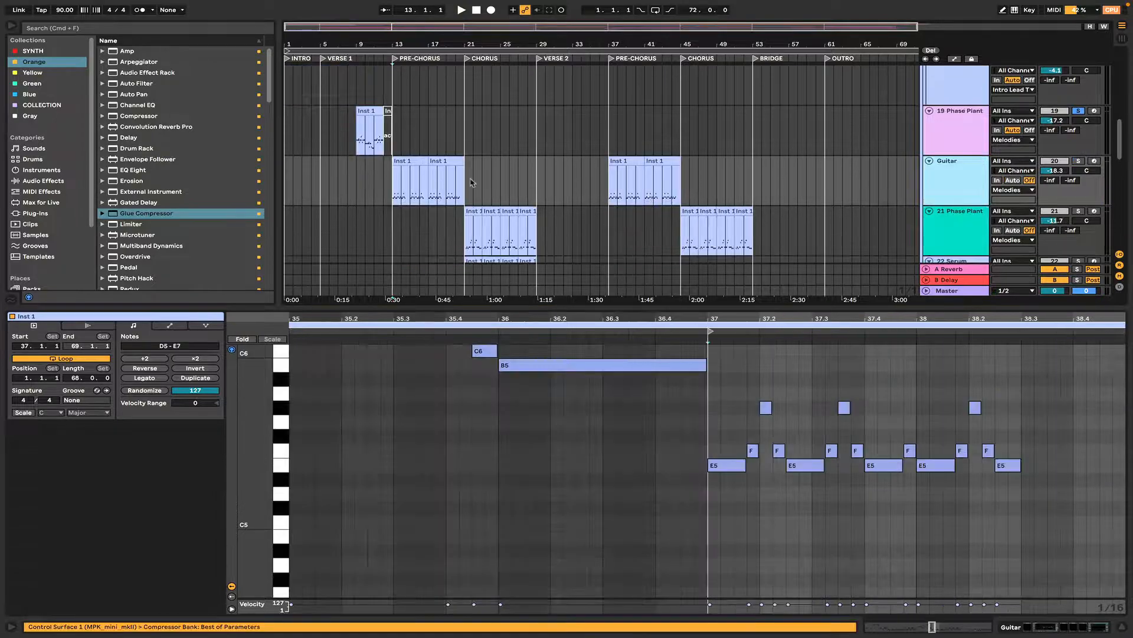
pyautogui.click(947, 178)
pyautogui.click(1080, 161)
pyautogui.click(409, 161)
pyautogui.press('space')
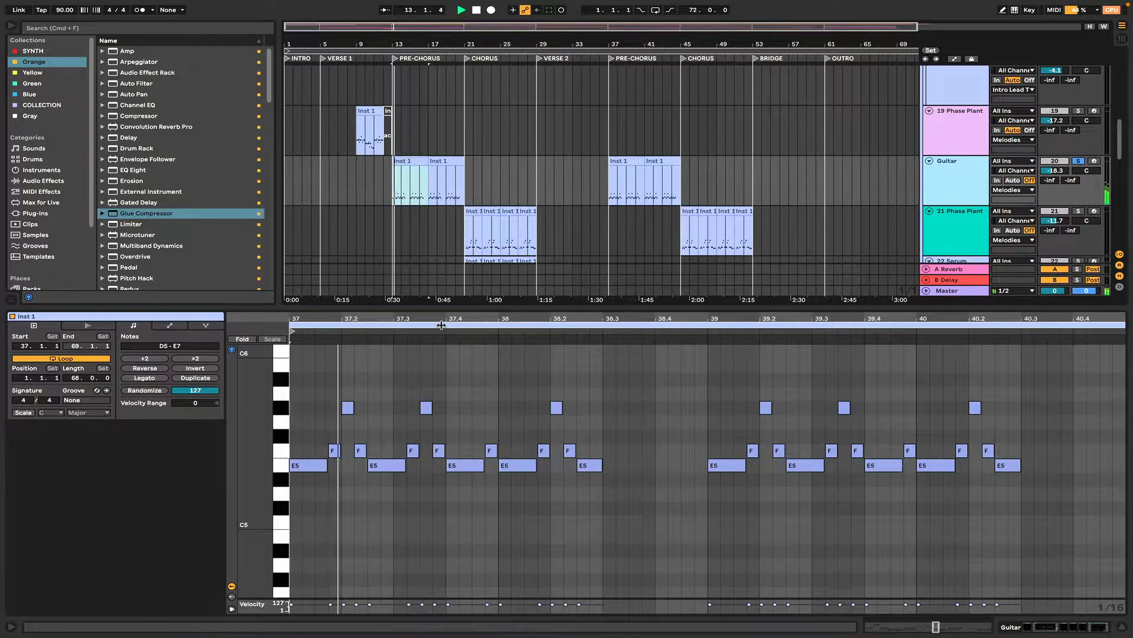
pyautogui.doubleClick(960, 191)
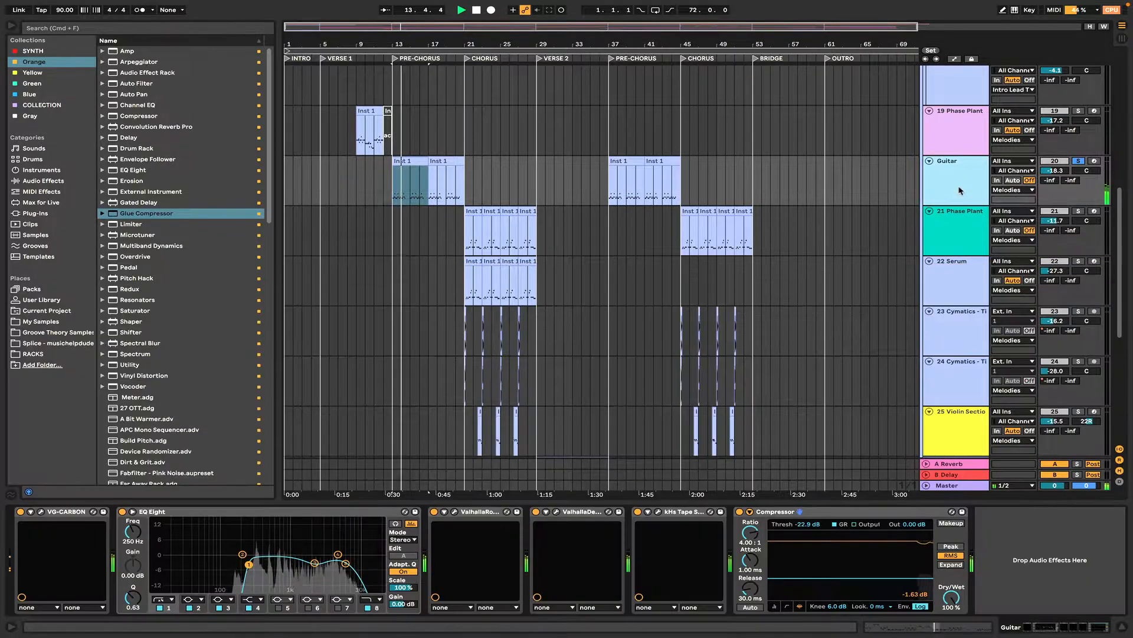
pyautogui.click(411, 160)
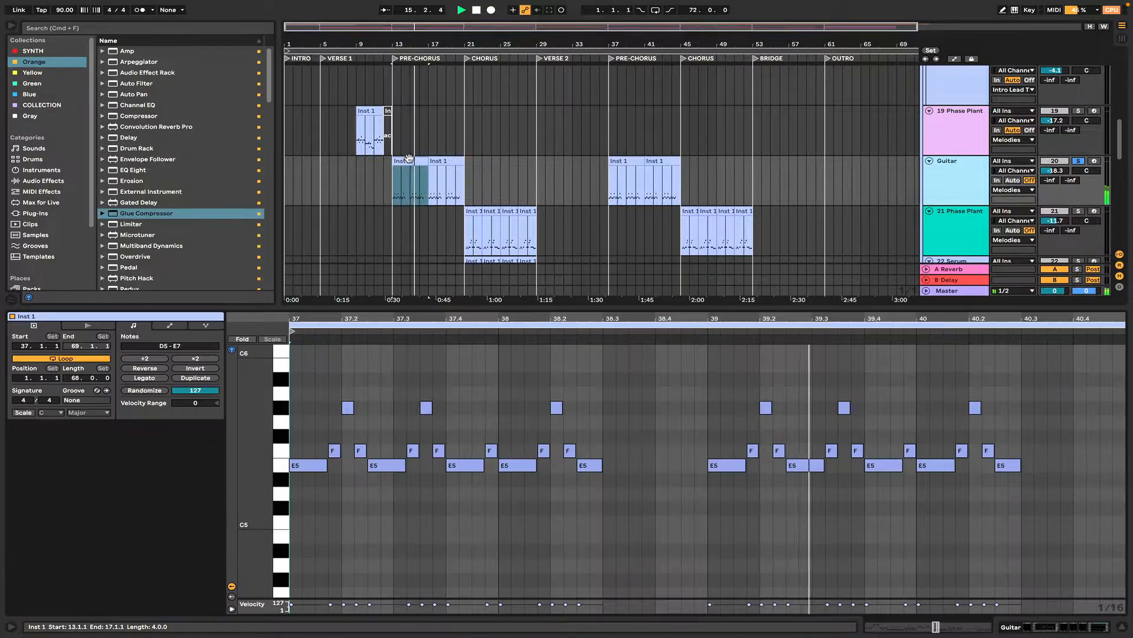
# Step: Examine the kHs Tape Stop Play automation on the Guitar track across the pre-chorus clips, and hide the automation
pyautogui.press('a')
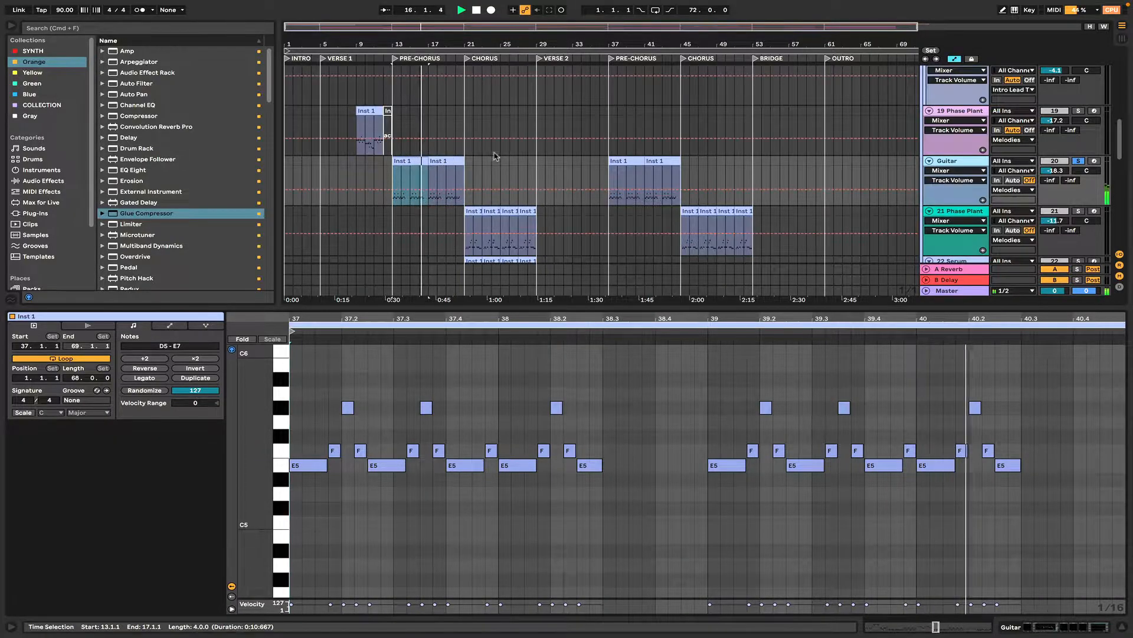
pyautogui.click(955, 171)
pyautogui.click(953, 222)
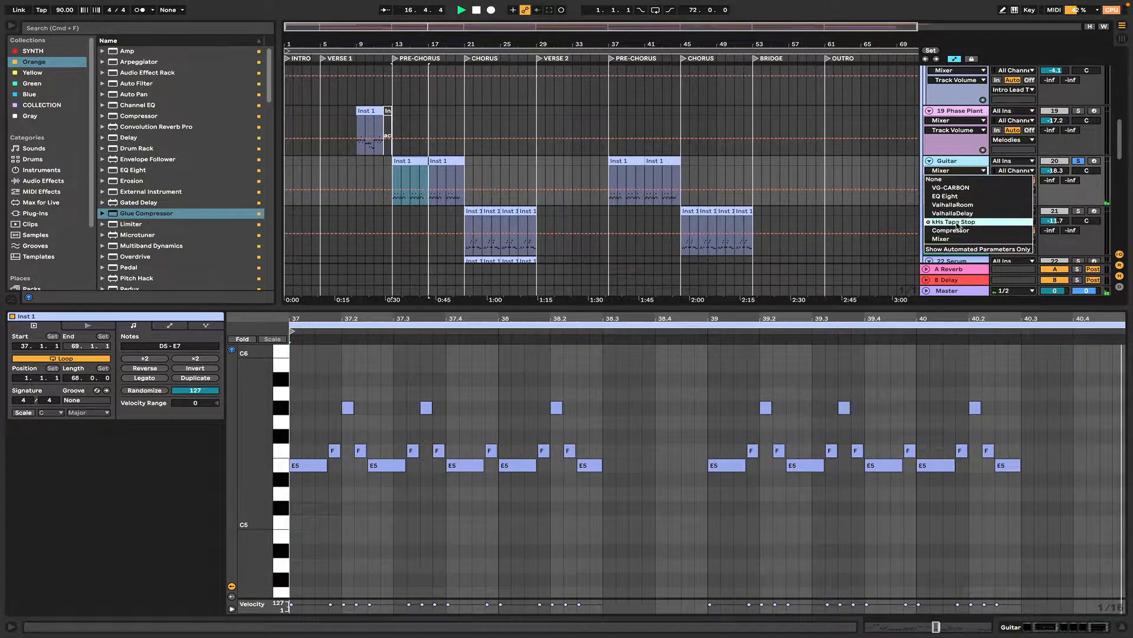
pyautogui.click(951, 180)
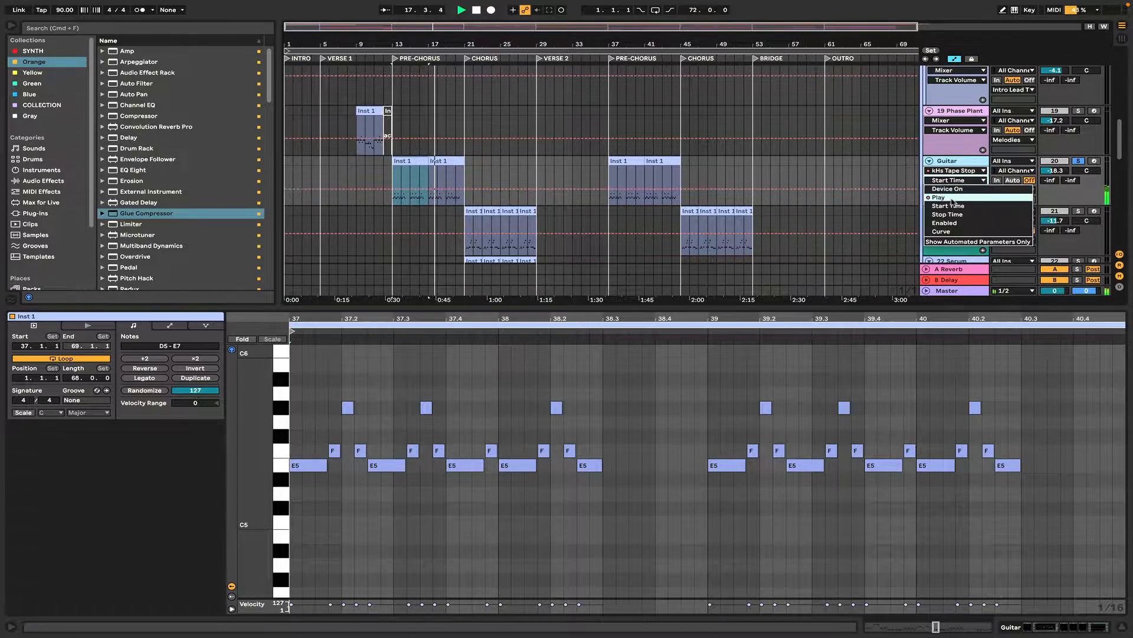
pyautogui.click(950, 204)
pyautogui.moveTo(390, 42); pyautogui.dragTo(397, 97)
pyautogui.moveTo(582, 42); pyautogui.dragTo(579, 2)
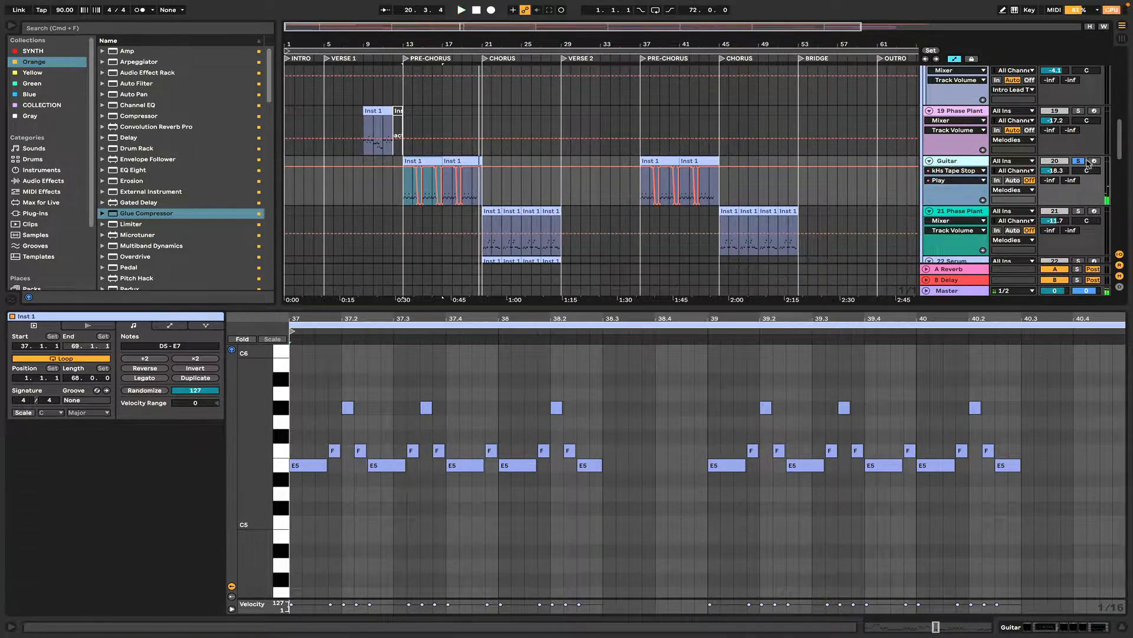
pyautogui.press('a')
# Step: Audition the chorus clips of the 21 Phase Plant track and the 22 Serum track, each in solo
pyautogui.scroll(-3, 561, 160)
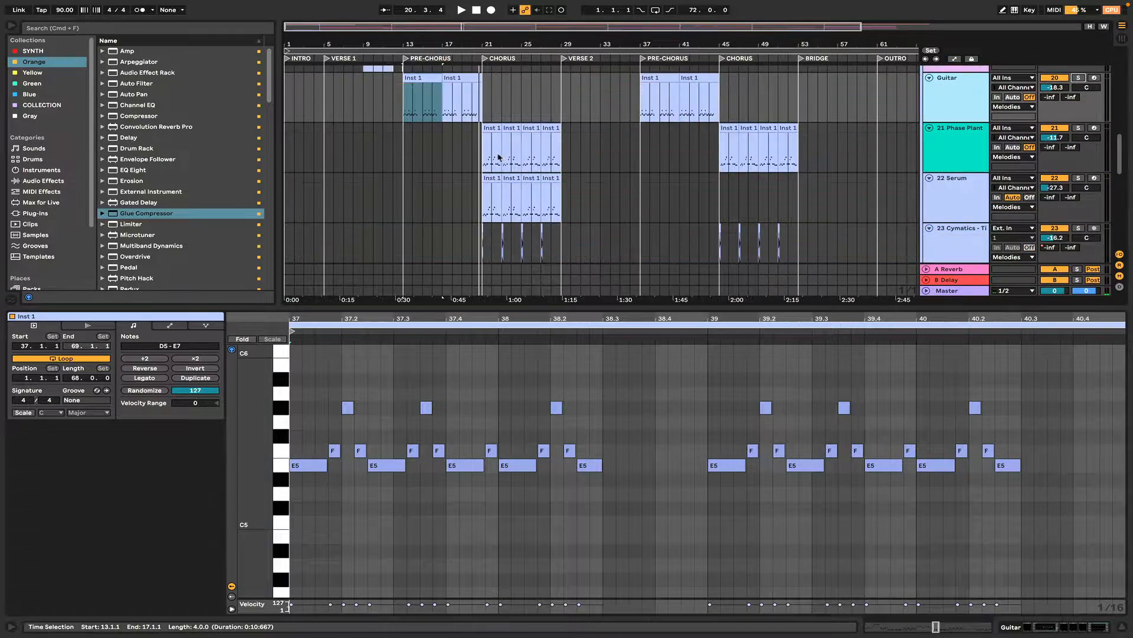
pyautogui.click(483, 157)
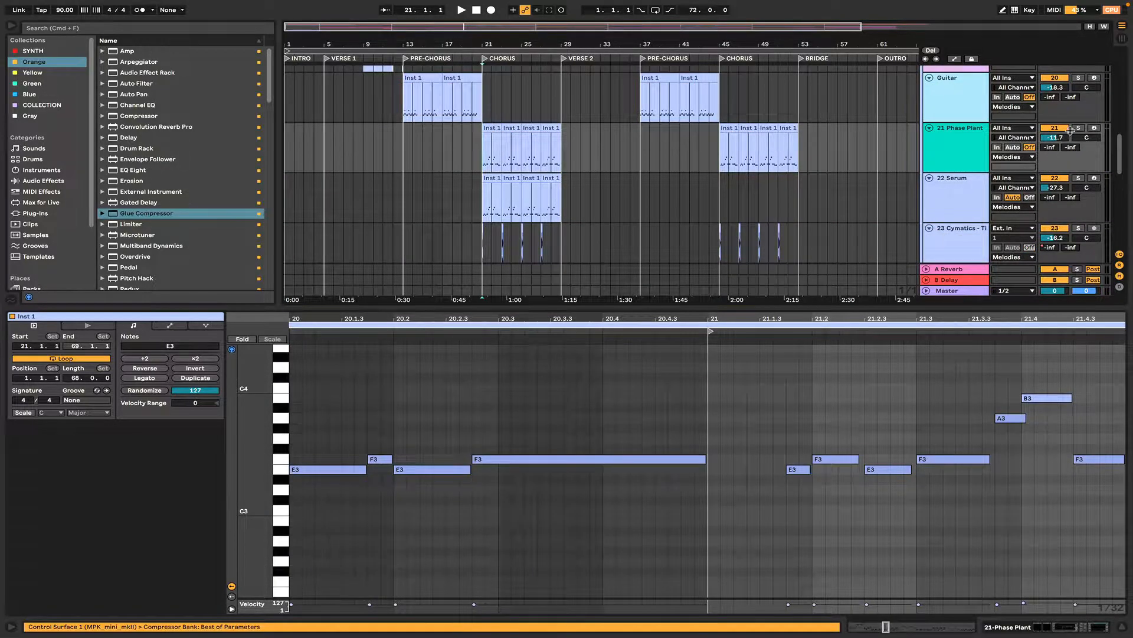
pyautogui.click(492, 131)
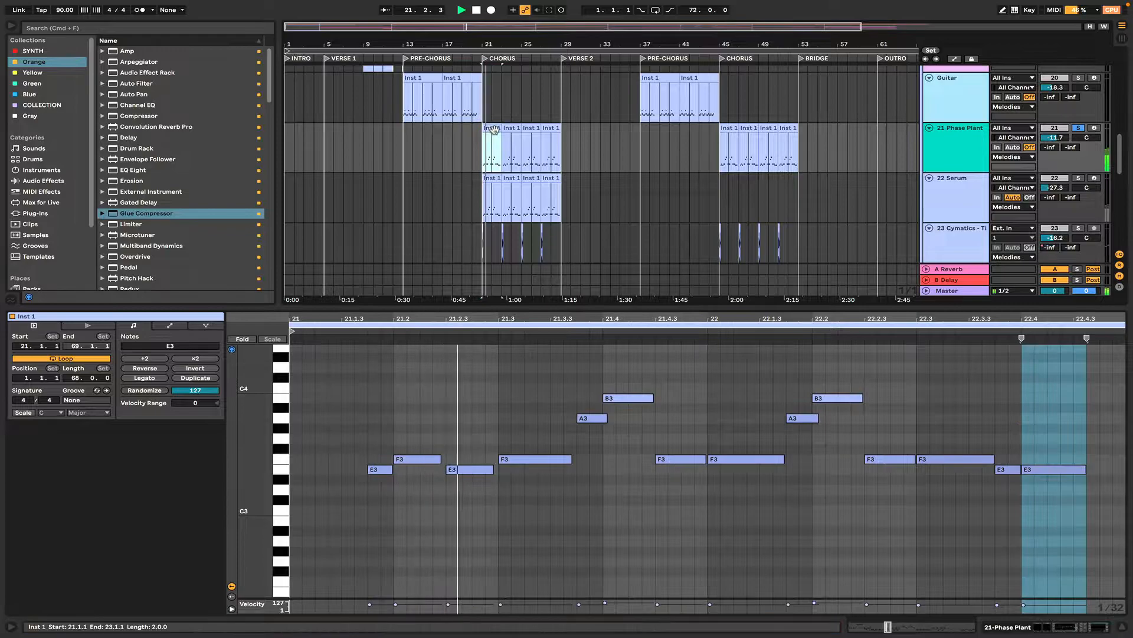
pyautogui.click(928, 409)
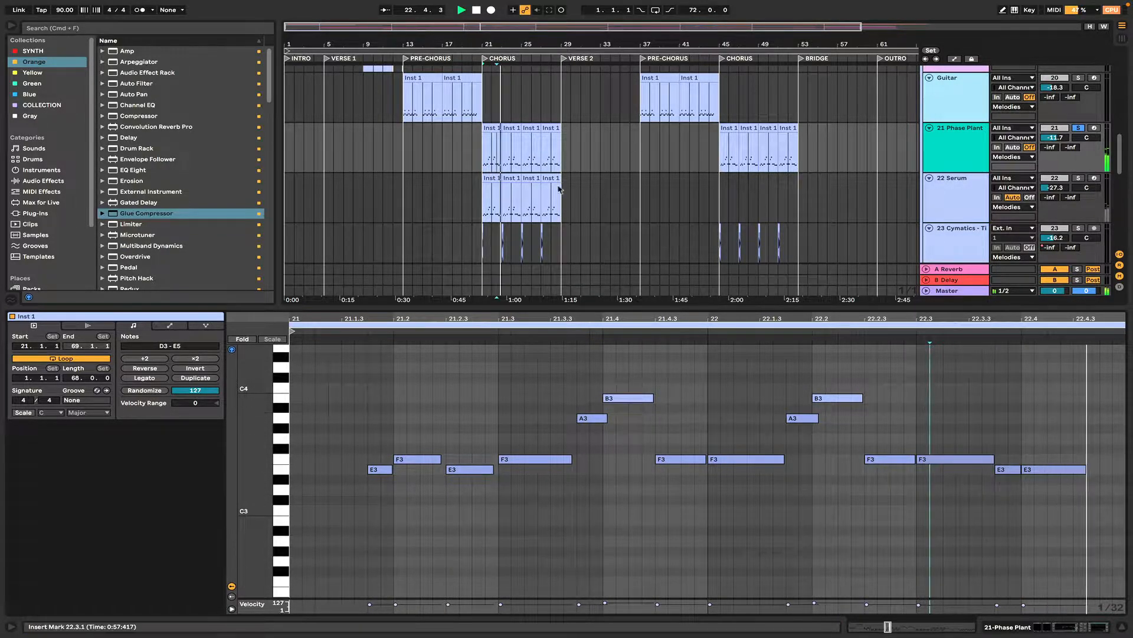
pyautogui.click(514, 130)
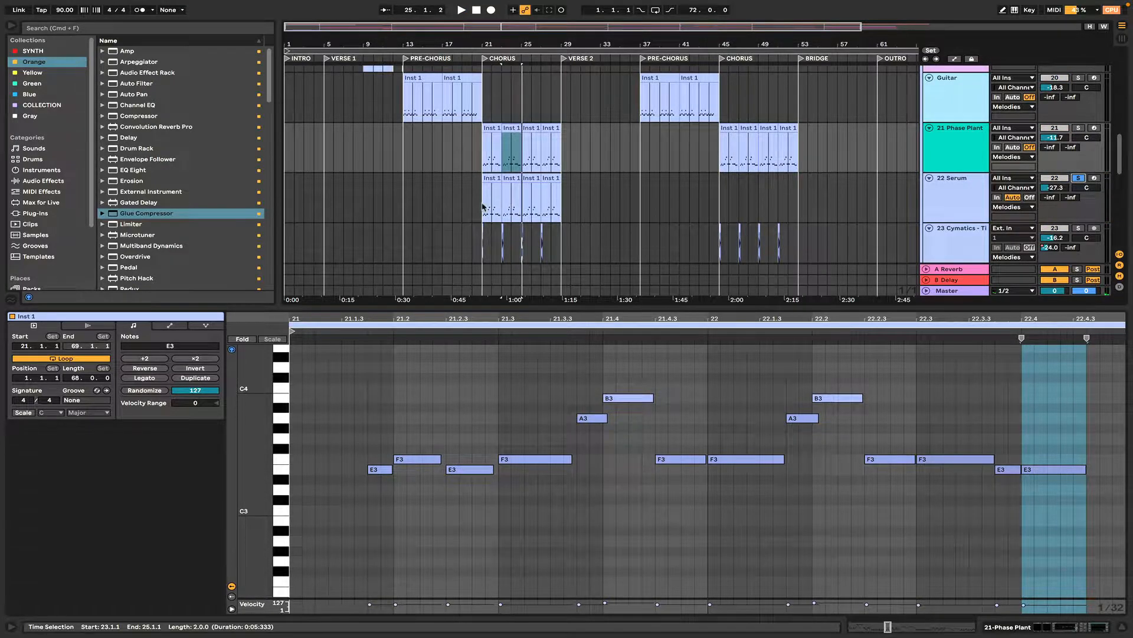
pyautogui.click(496, 180)
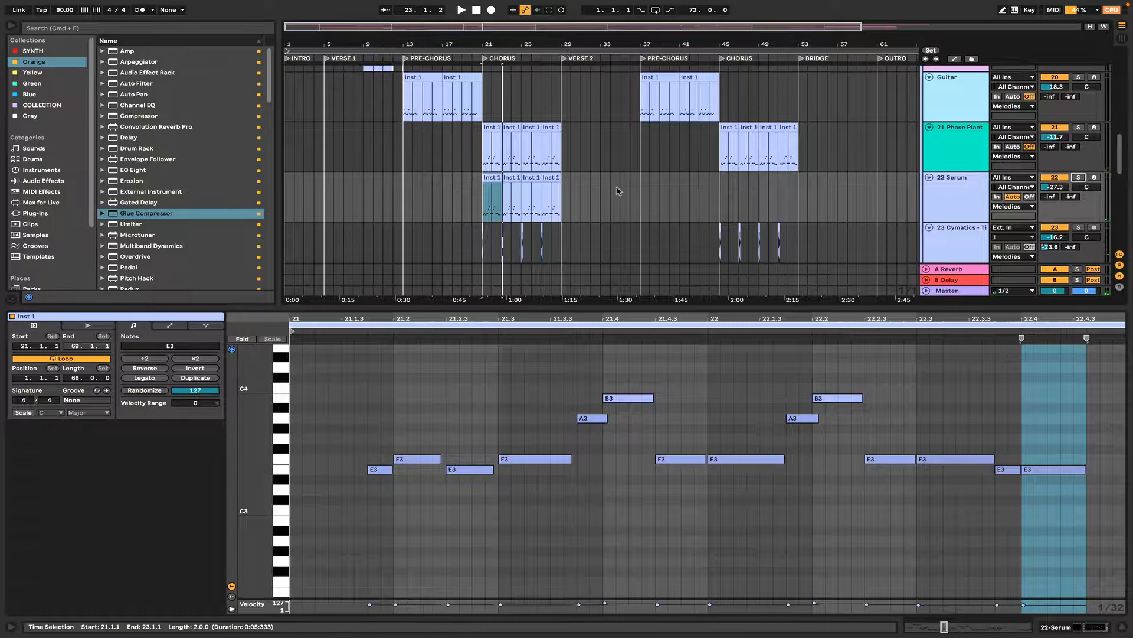
# Step: Audition the soloed Titan Brass hits on the two Cymatics tracks in the first chorus
pyautogui.scroll(-3, 615, 185)
pyautogui.click(479, 187)
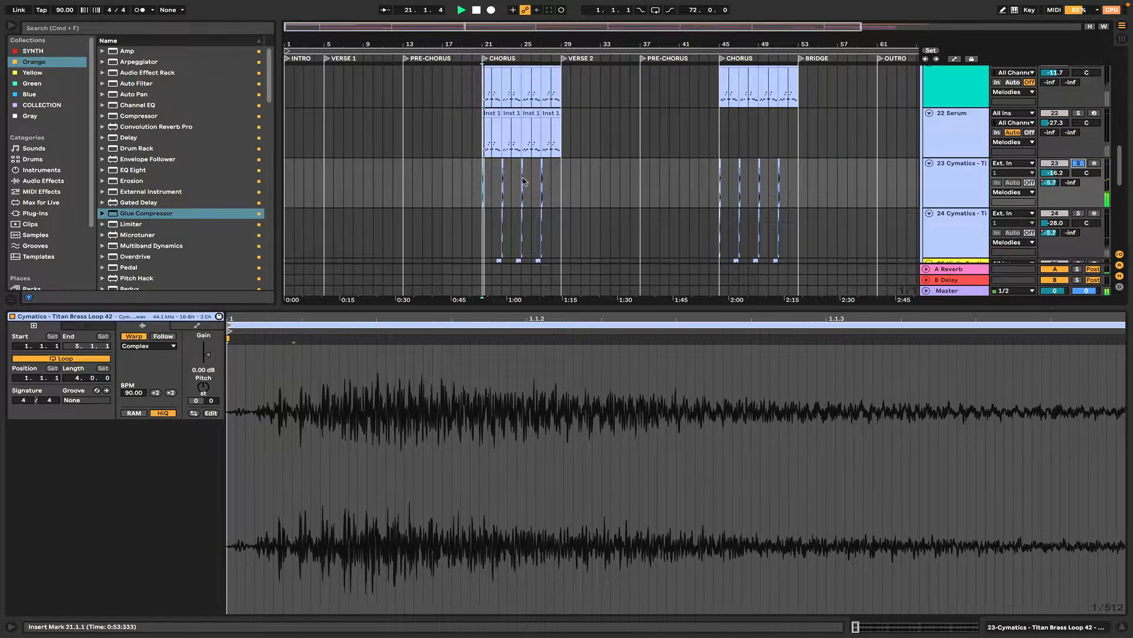
pyautogui.moveTo(489, 44); pyautogui.dragTo(492, 52)
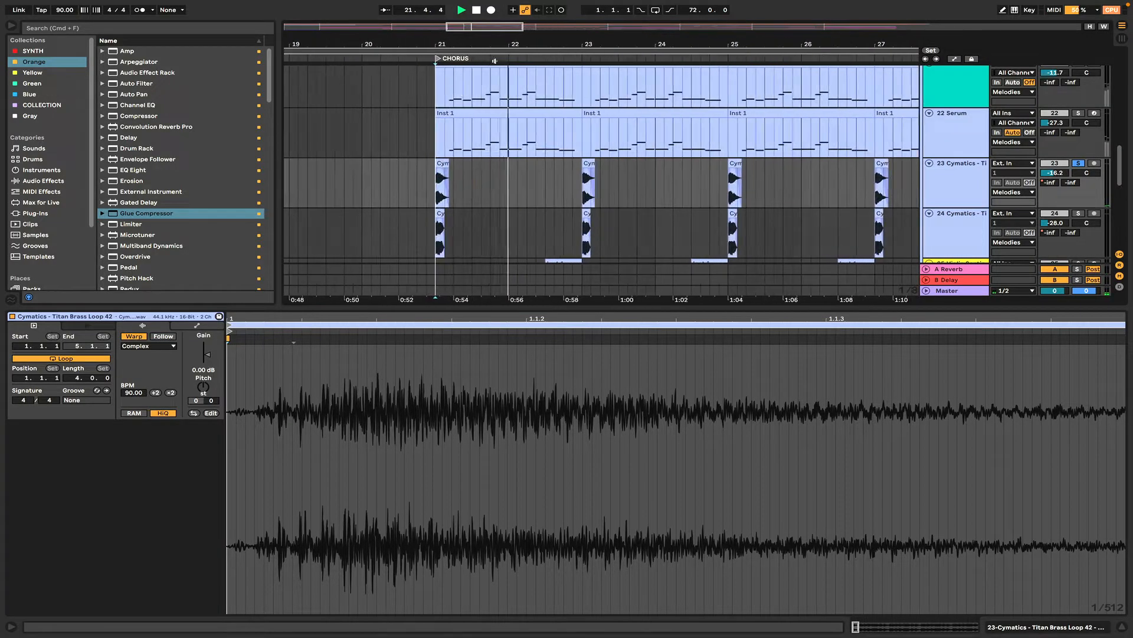
pyautogui.click(564, 181)
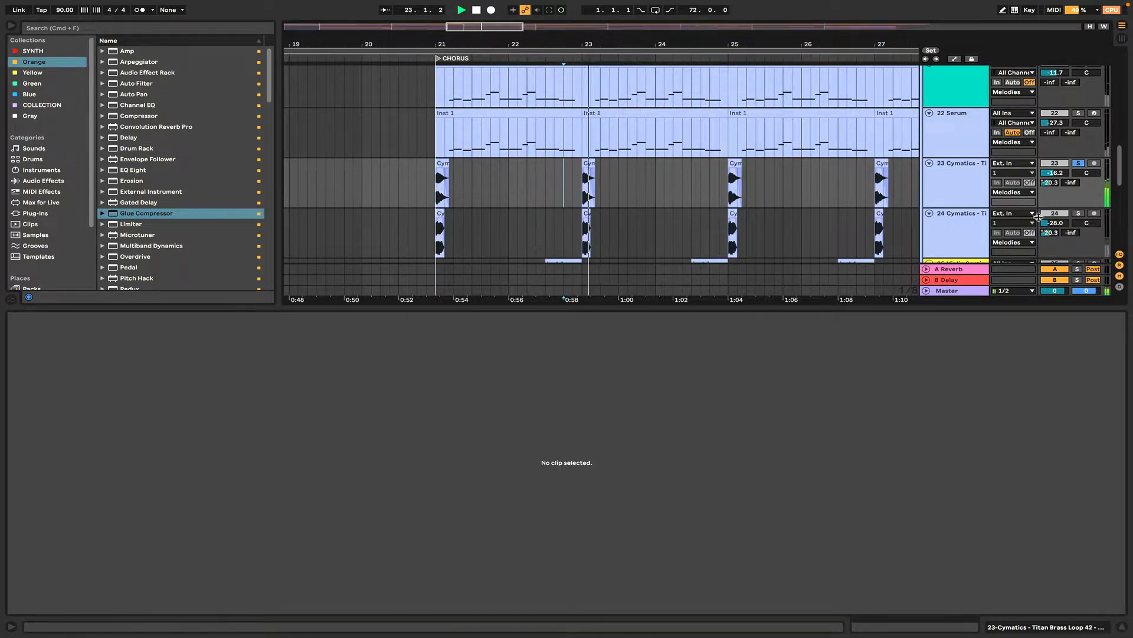
pyautogui.click(574, 226)
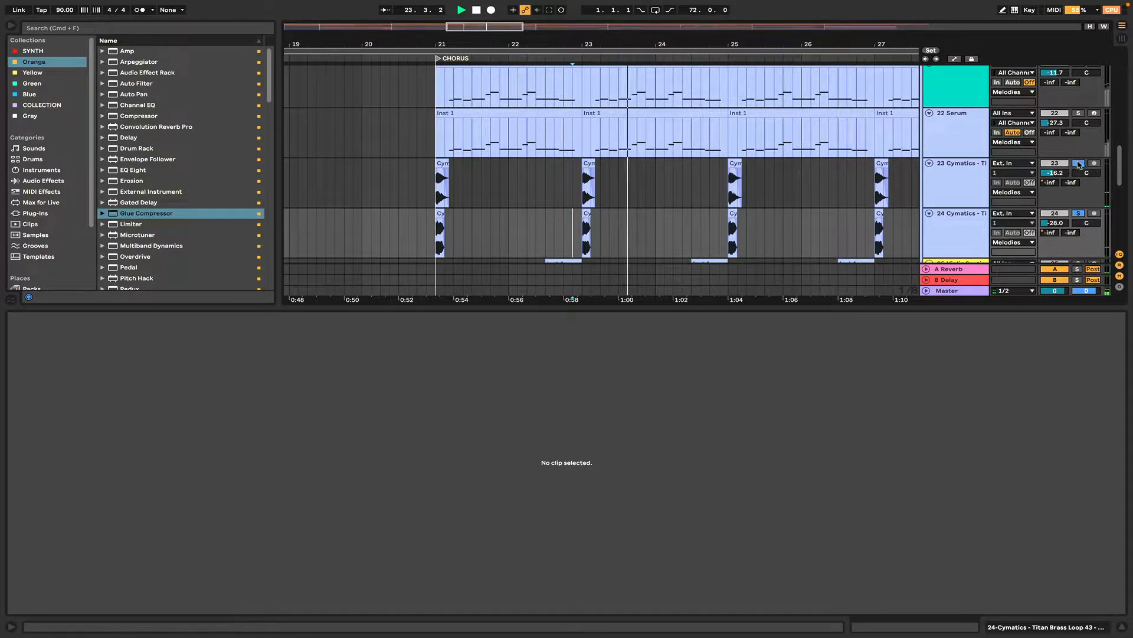
# Step: Display the A-Reverb send automation on the 23 Cymatics brass track
pyautogui.press('a')
pyautogui.click(962, 172)
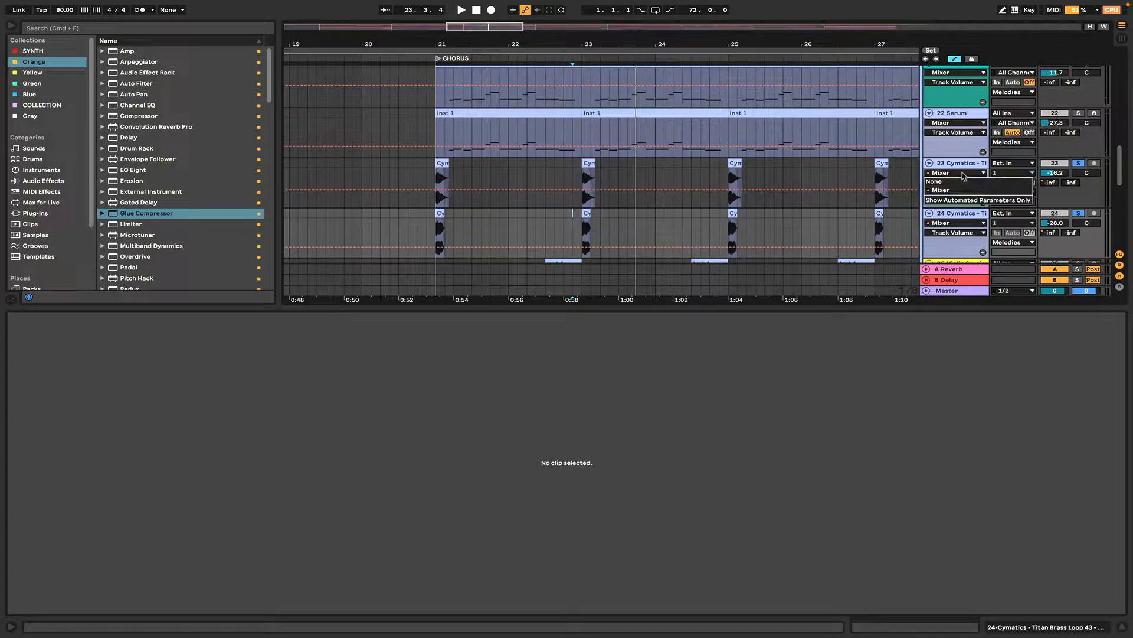
pyautogui.click(961, 174)
pyautogui.click(961, 183)
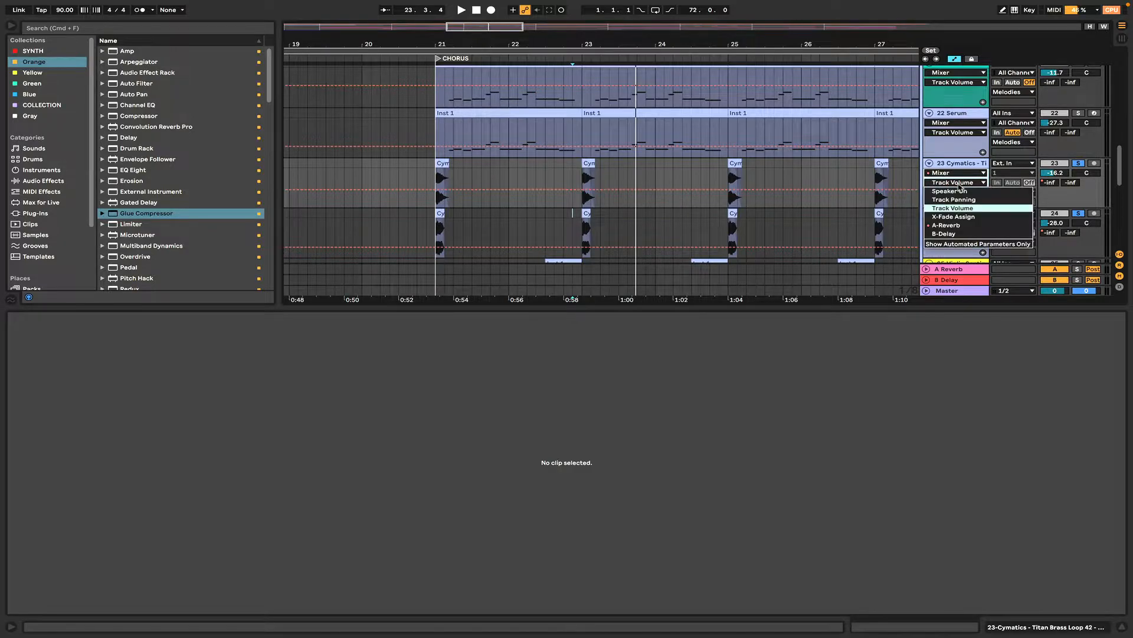
pyautogui.click(953, 227)
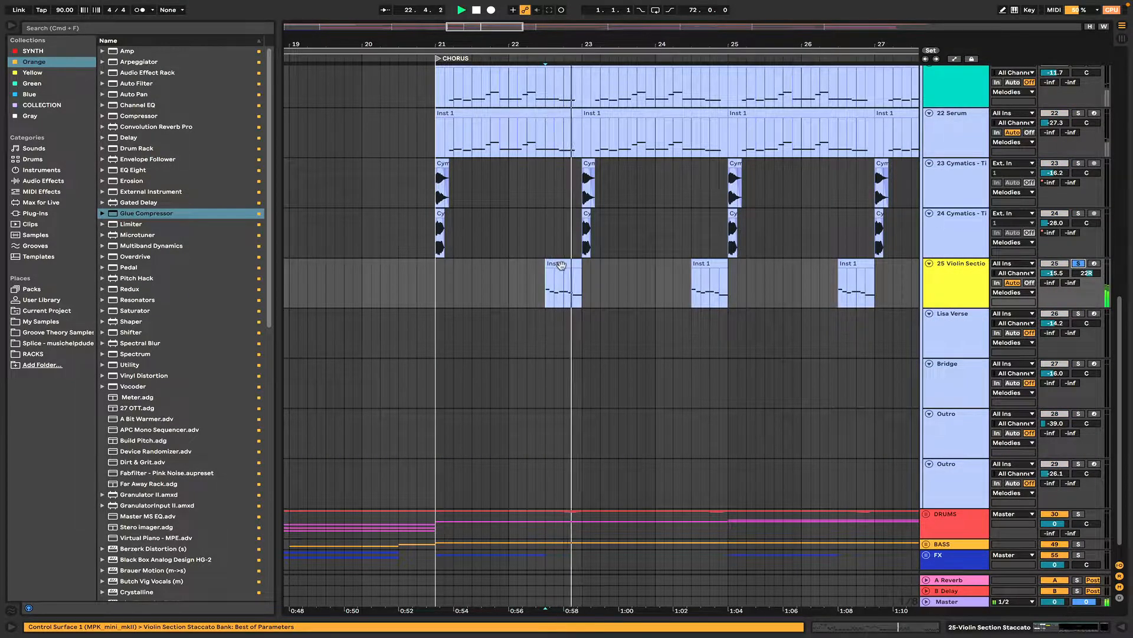
# Step: Open and audition the soloed violin section clip in the chorus and the Verse 2 melody clip on track 26
pyautogui.doubleClick(564, 287)
pyautogui.moveTo(247, 431); pyautogui.dragTo(520, 454)
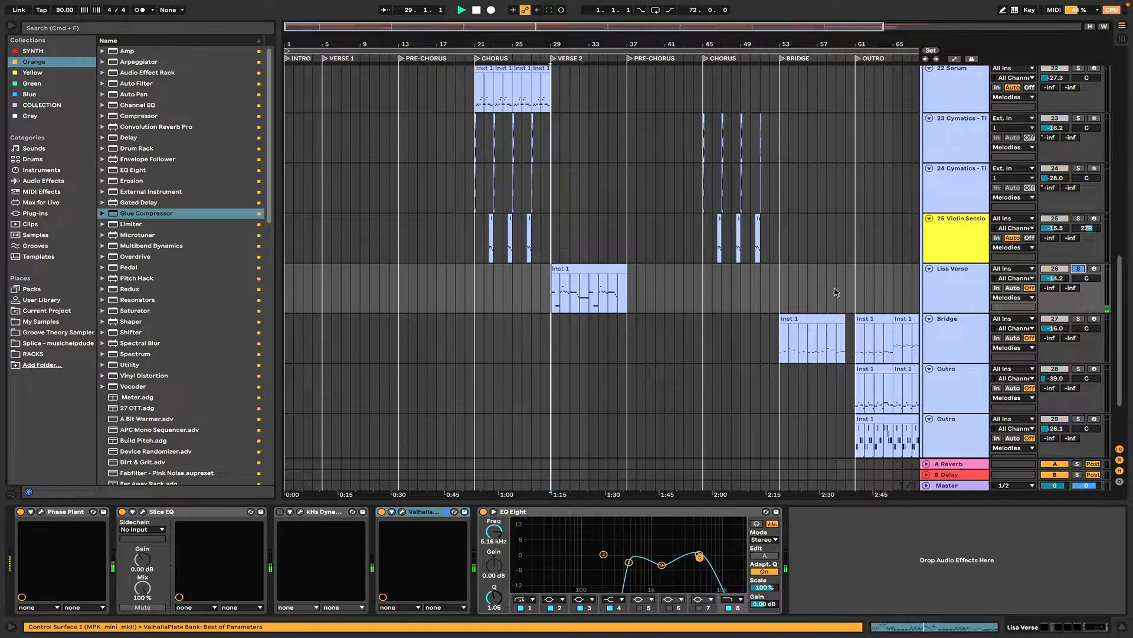
pyautogui.doubleClick(595, 267)
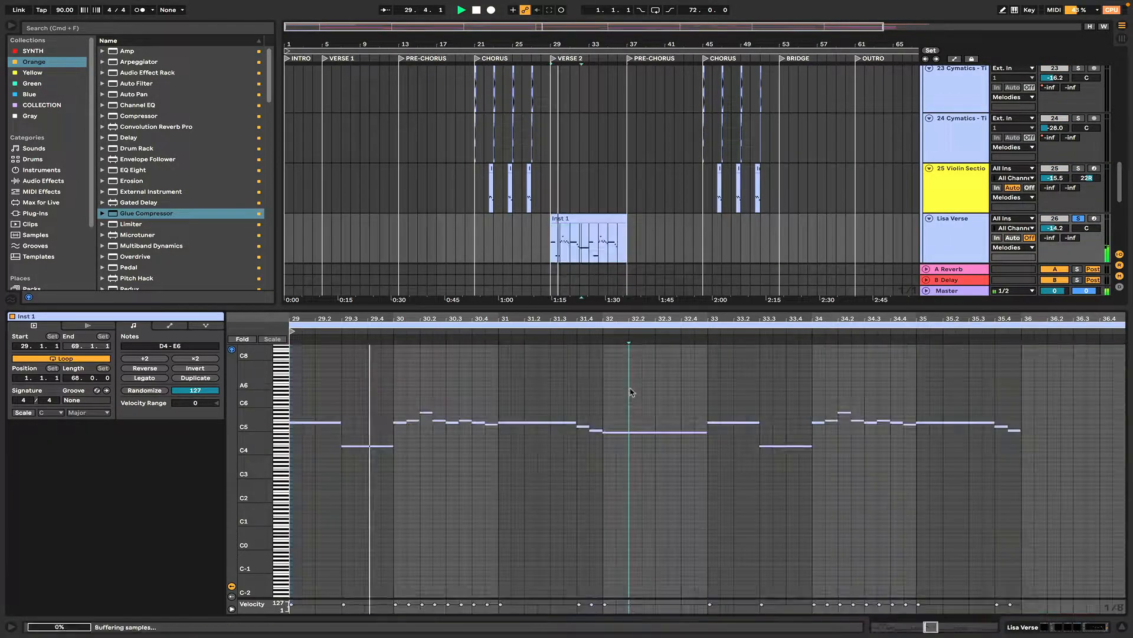
# Step: Enlarge the Verse 2 melody notes during playback and take track 26 out of solo
pyautogui.moveTo(253, 422); pyautogui.dragTo(273, 422)
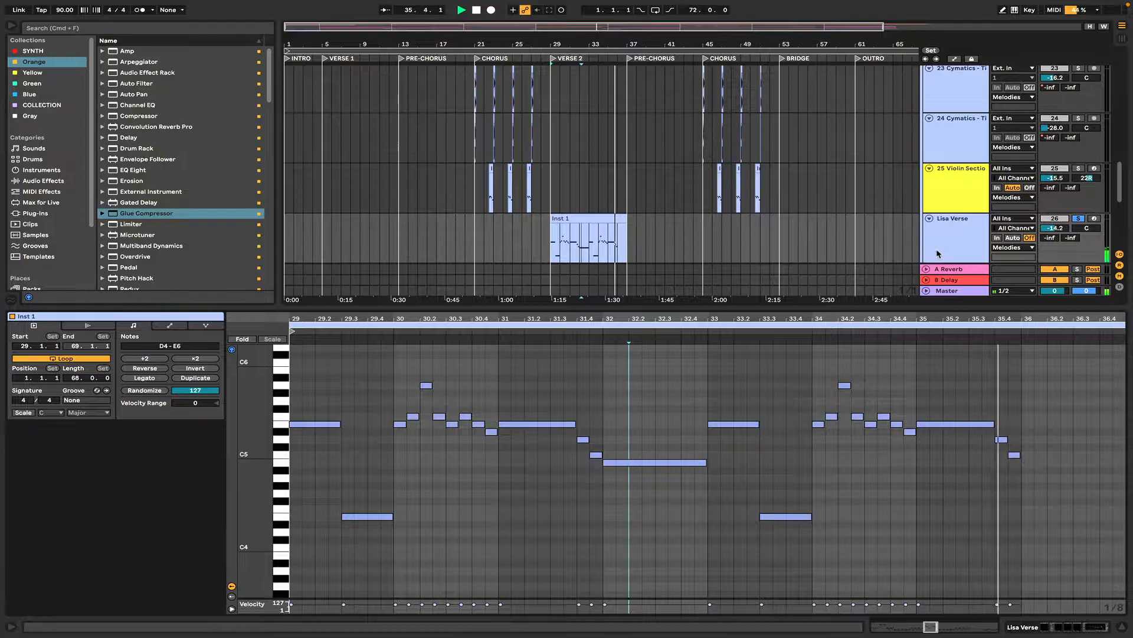
pyautogui.click(1082, 218)
# Step: Solo the Bridge track 27, open its bridge clip and play it from bar 53
pyautogui.scroll(-4, 628, 166)
pyautogui.scroll(1, 628, 166)
pyautogui.click(940, 187)
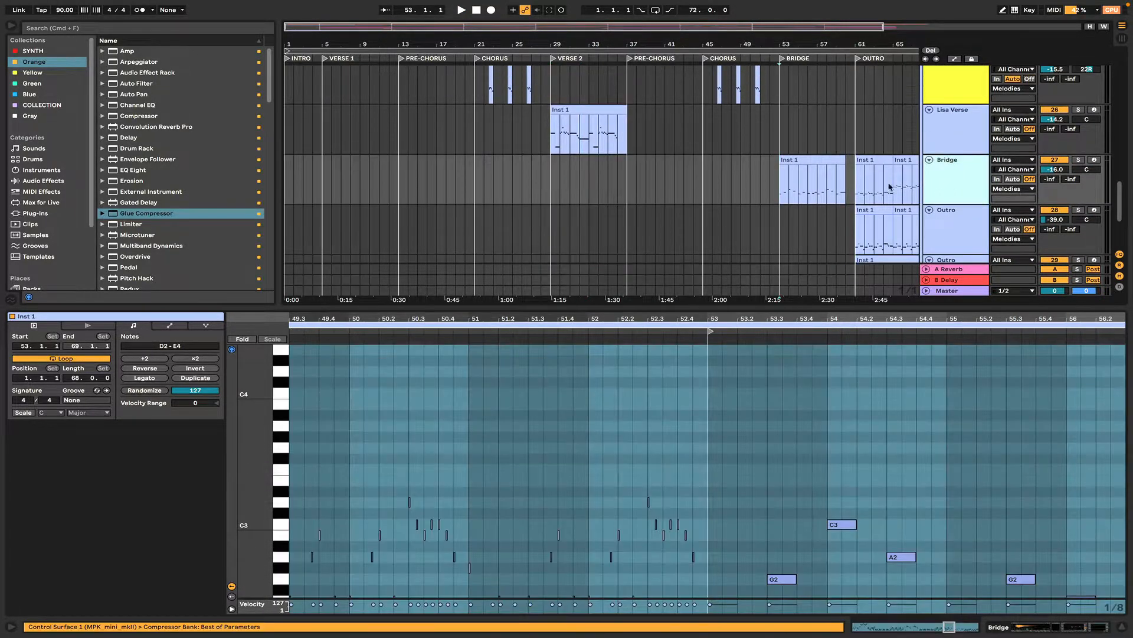
pyautogui.click(820, 163)
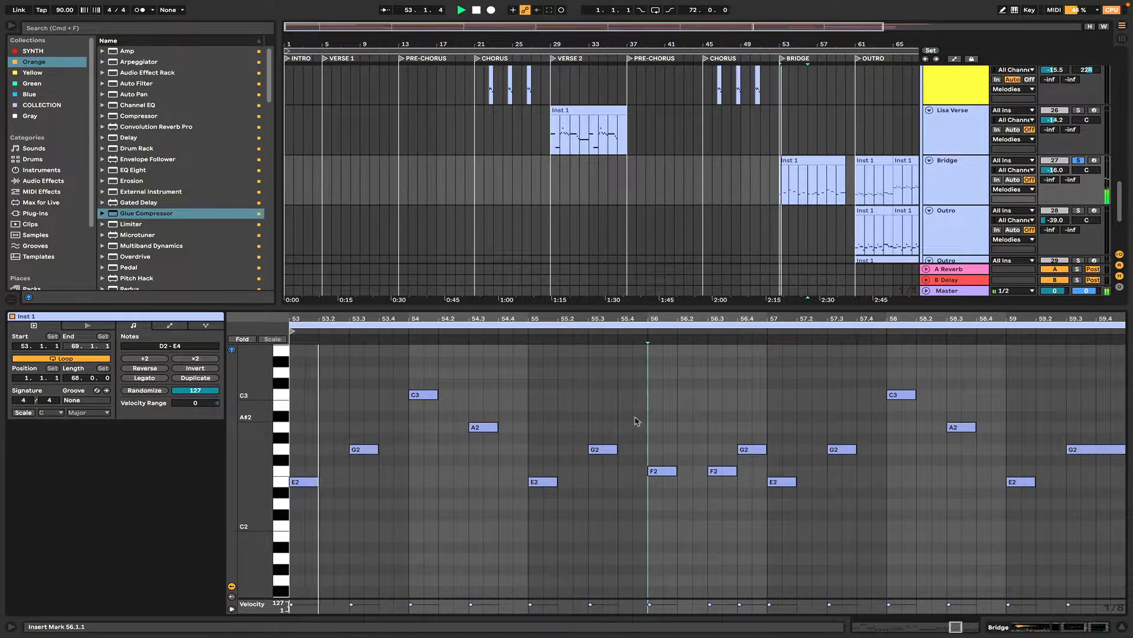
# Step: Inspect the Bridge track's device chain, and return to the bridge clip's notes while it plays
pyautogui.click(958, 186)
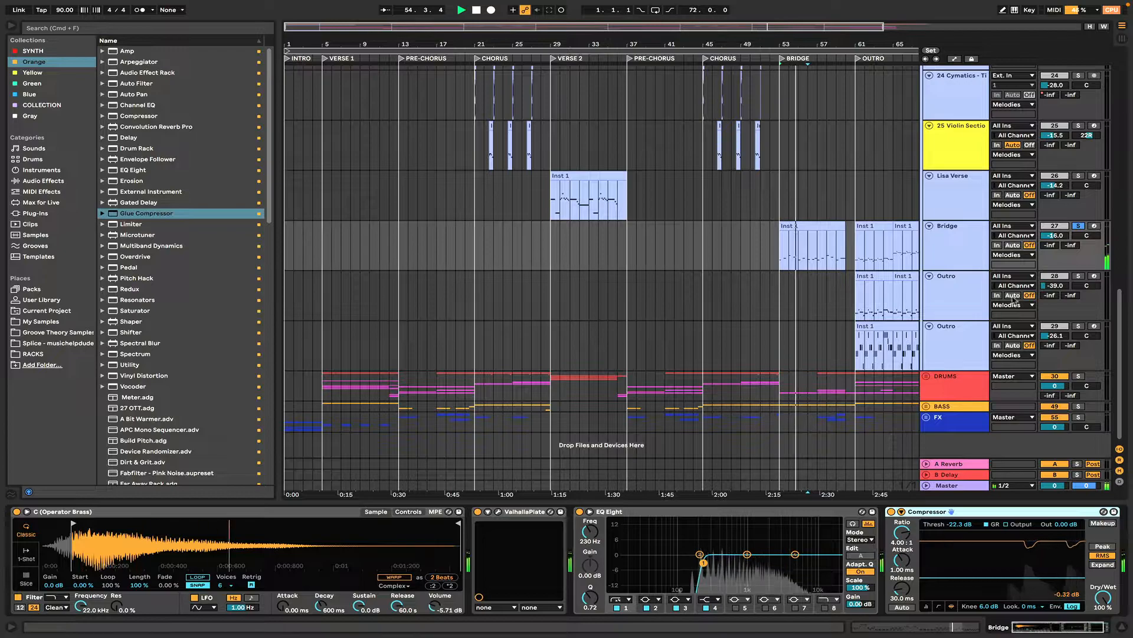
pyautogui.click(816, 229)
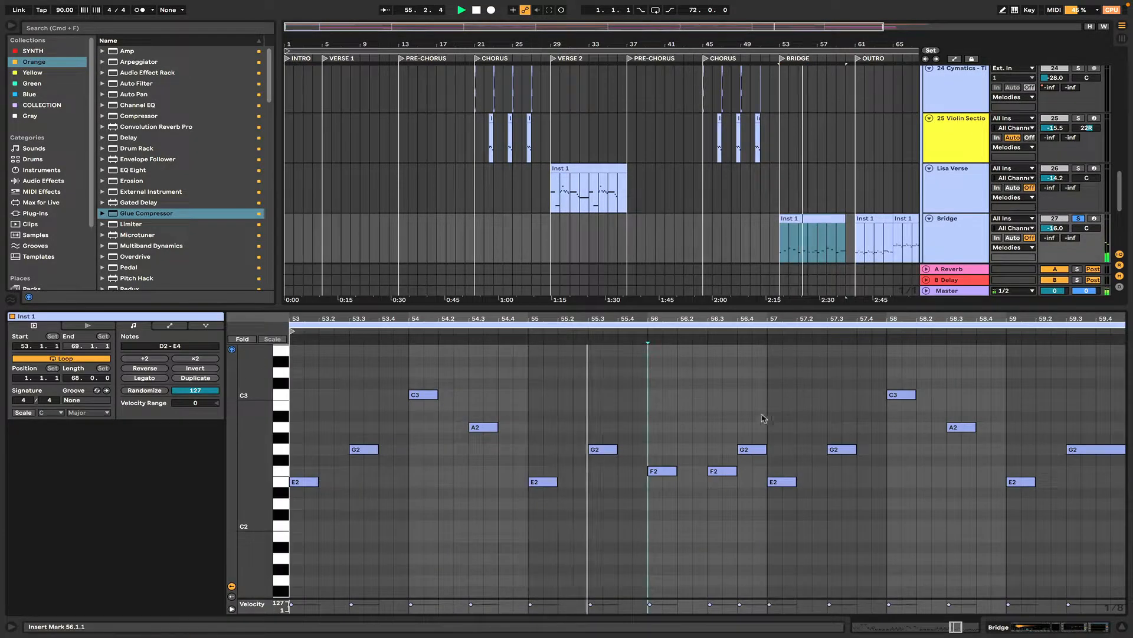
pyautogui.click(737, 413)
pyautogui.click(544, 388)
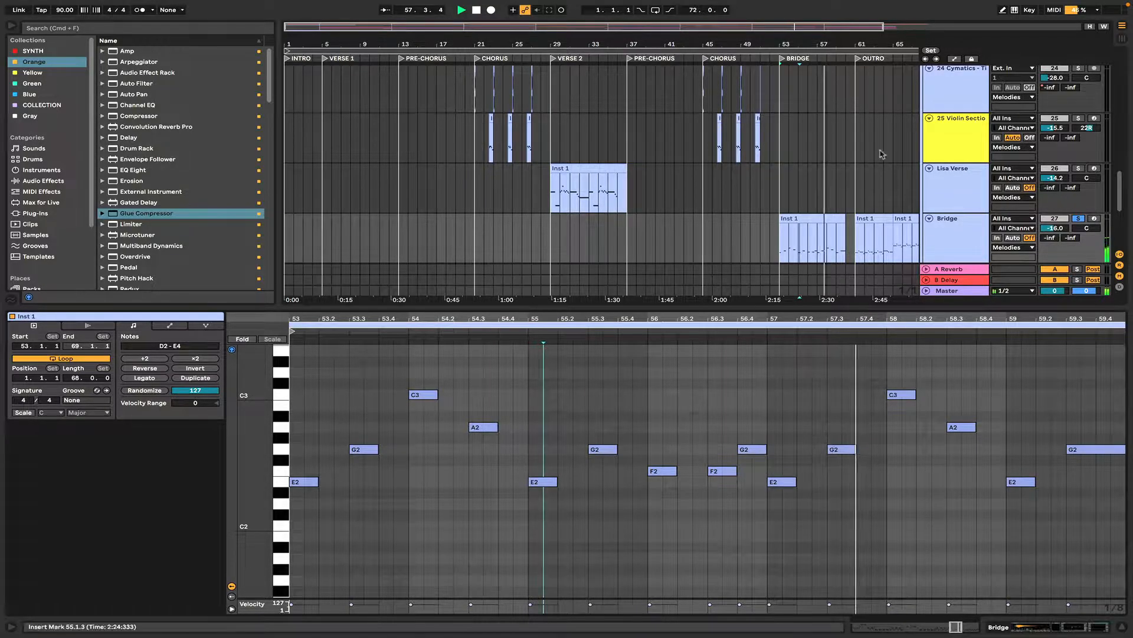
pyautogui.scroll(-1, 833, 170)
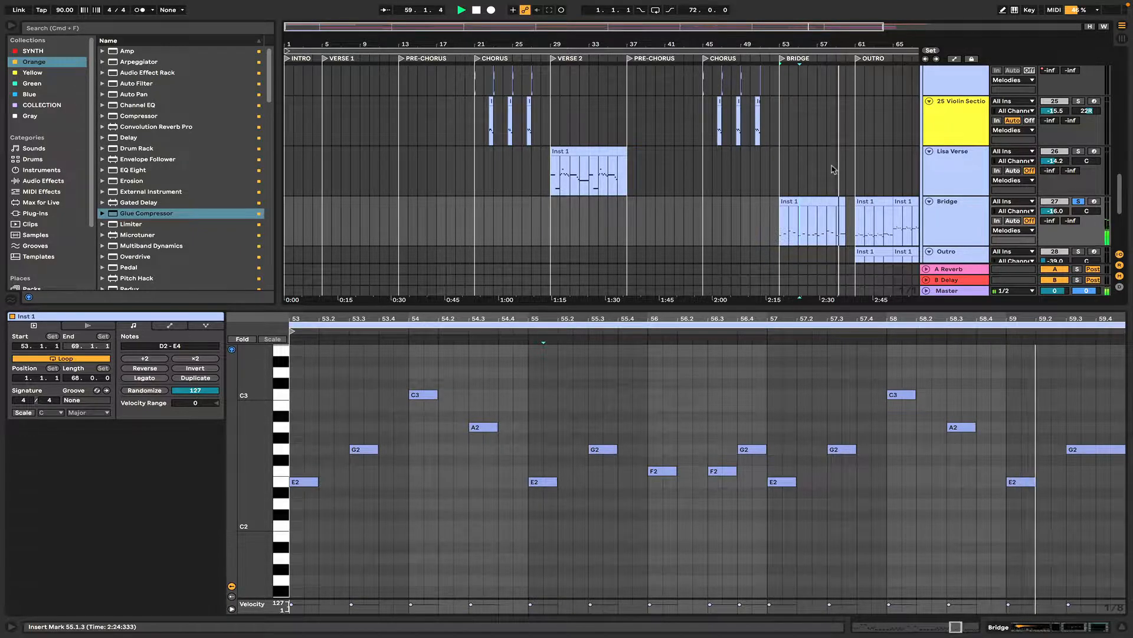
# Step: Open and audition the Bridge track's first outro clip from bar 61, and end the track's solo
pyautogui.press('space')
pyautogui.moveTo(801, 26); pyautogui.dragTo(921, 30)
pyautogui.click(744, 222)
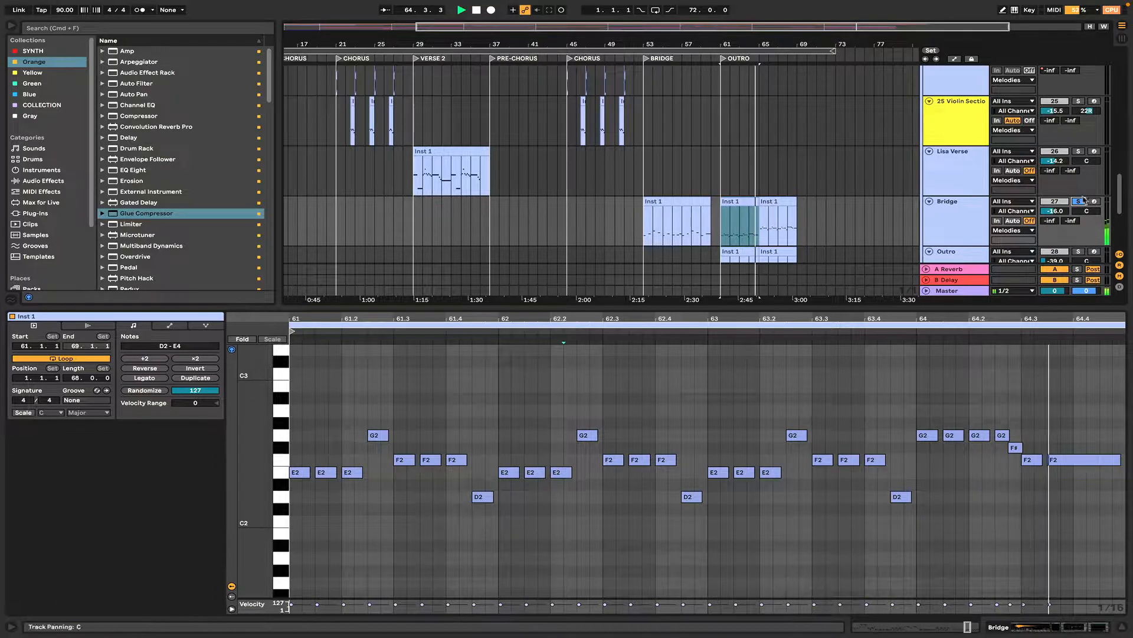
pyautogui.press('space')
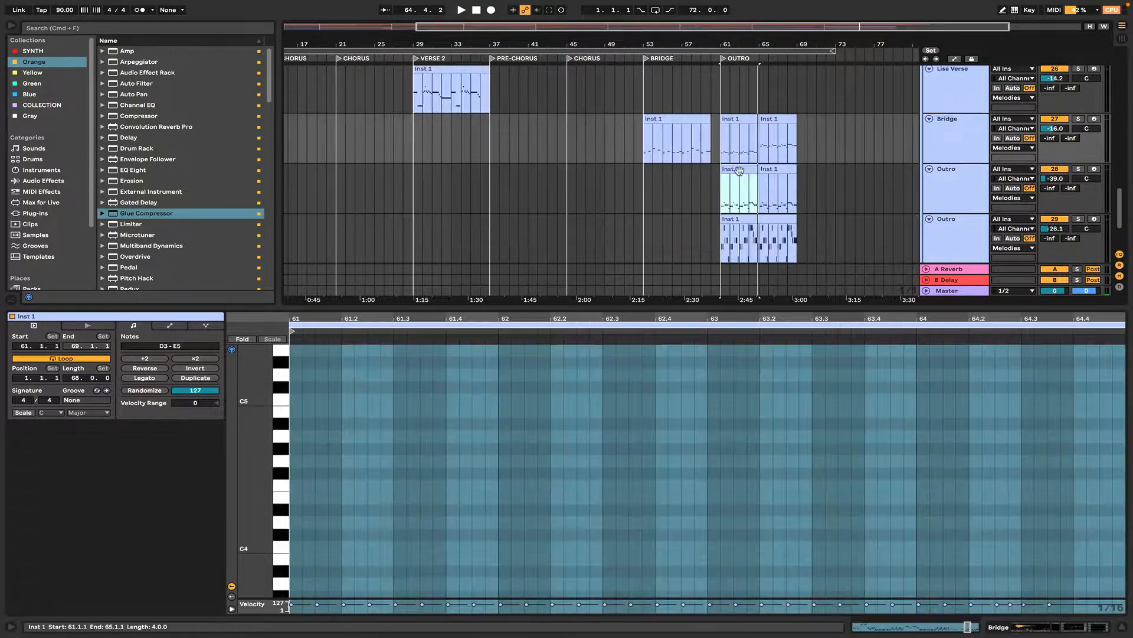
# Step: Audition the first clip of Outro track 28 in solo with its notes open, and end the solo
pyautogui.click(944, 252)
pyautogui.click(1079, 169)
pyautogui.click(655, 452)
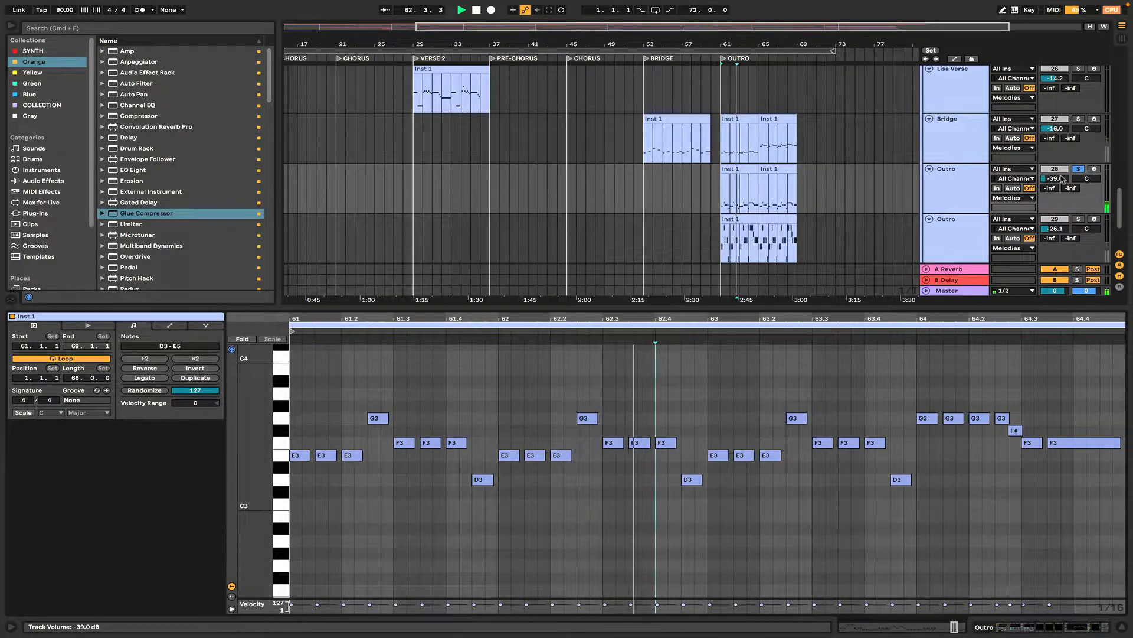
pyautogui.click(1078, 168)
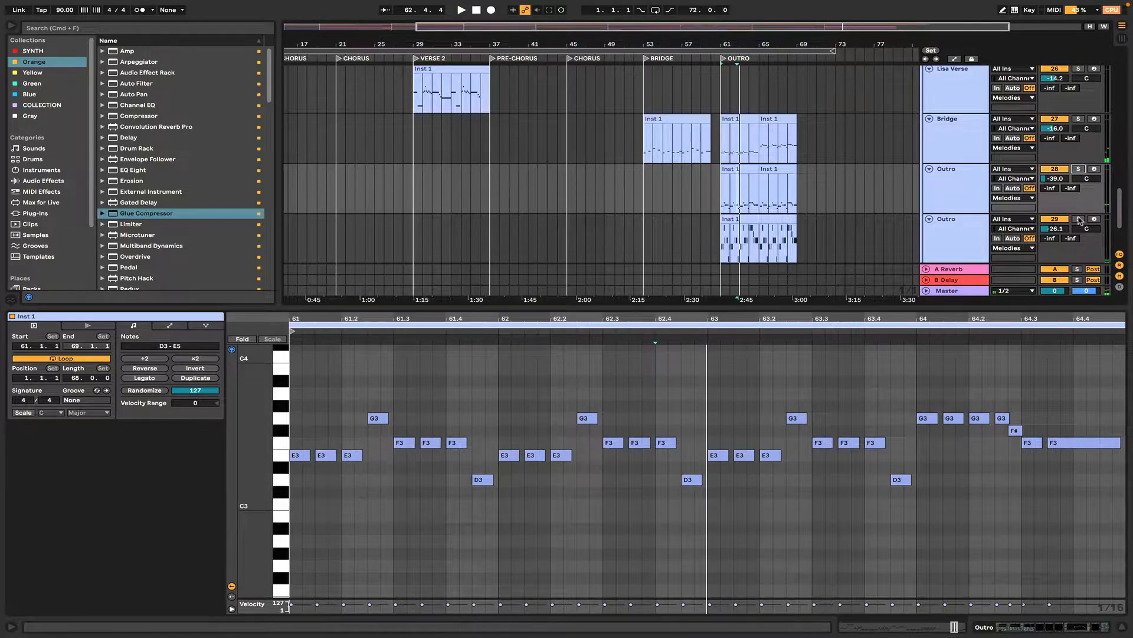
# Step: Open and audition the clip on Outro track 29 in solo, and show the track's device chain
pyautogui.click(730, 219)
pyautogui.moveTo(257, 410); pyautogui.dragTo(258, 428)
pyautogui.click(337, 393)
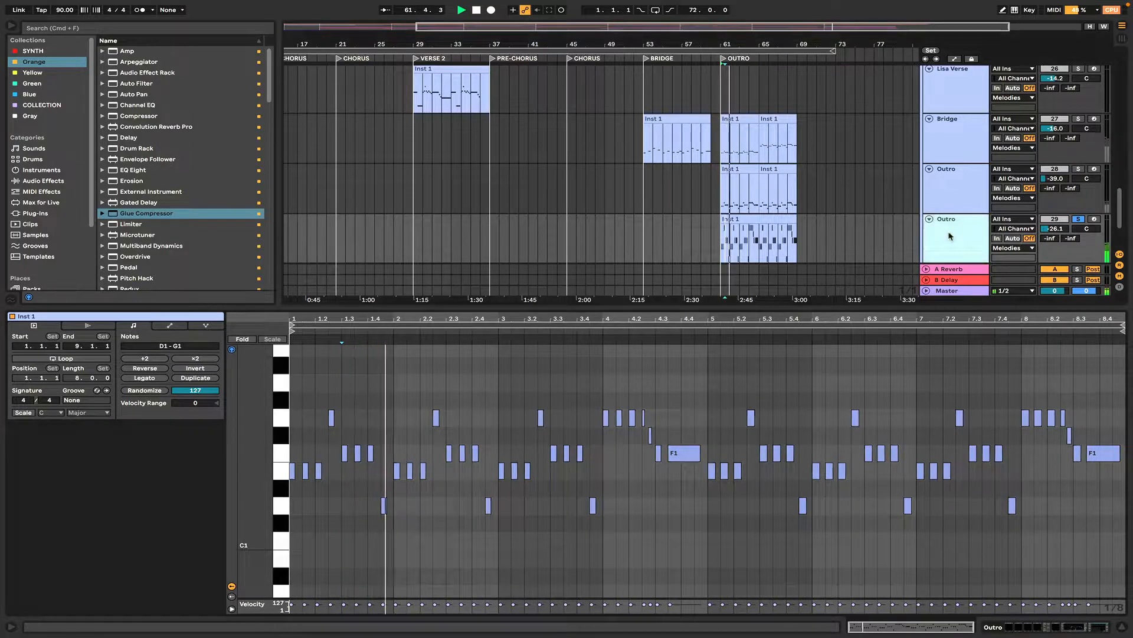
pyautogui.press('a')
pyautogui.press('a')
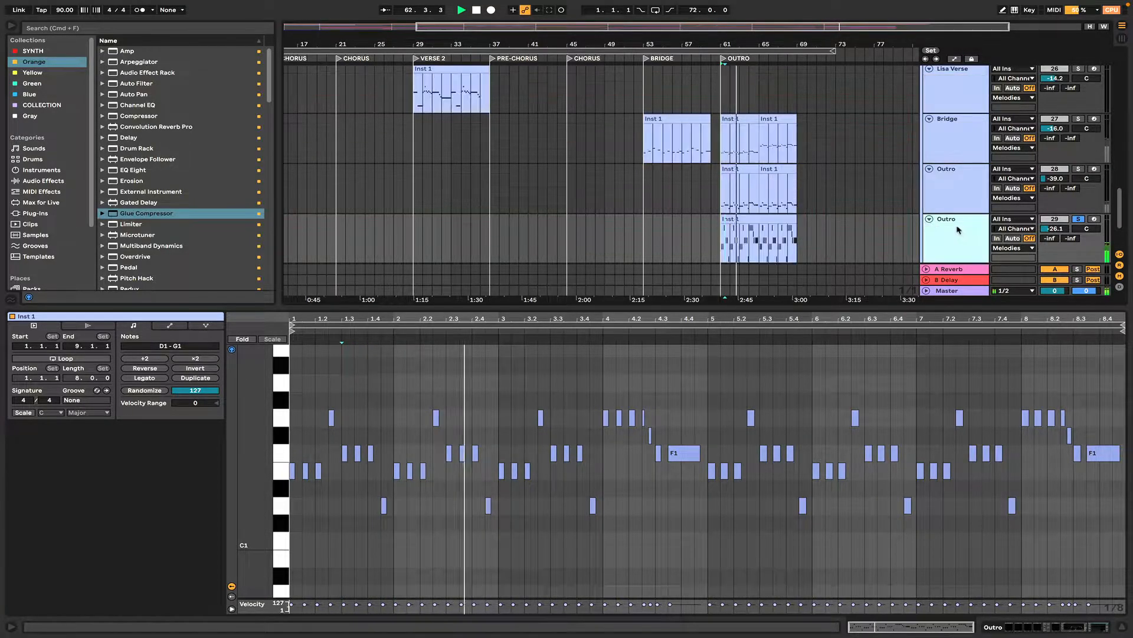
pyautogui.doubleClick(958, 229)
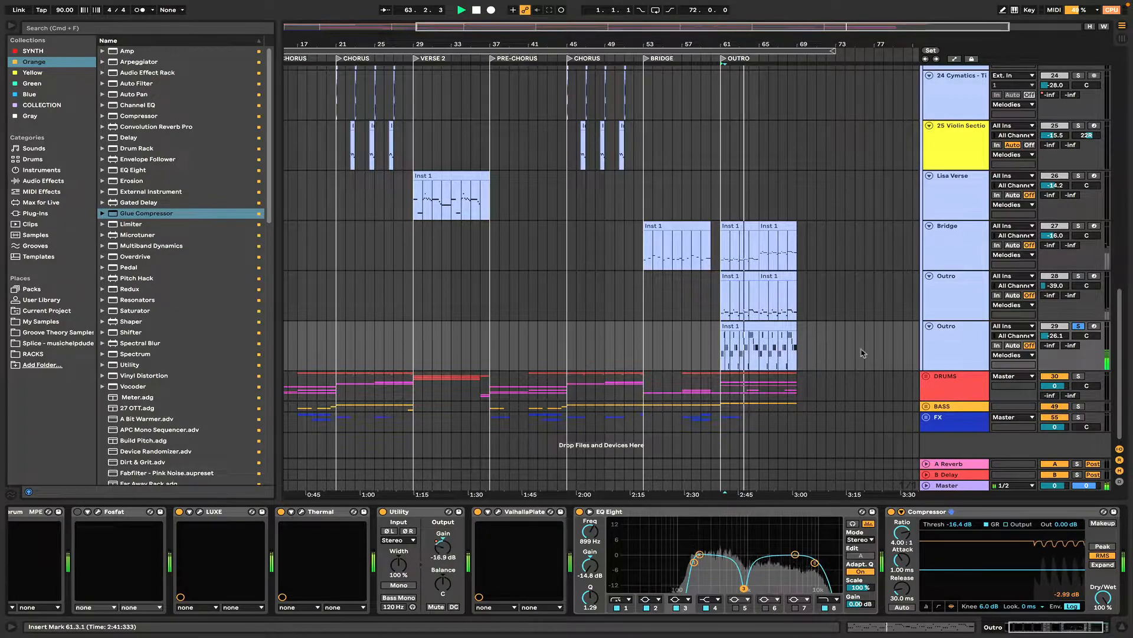
# Step: Display the Utility Gain automation on Outro track 29 and examine its curve up close during playback
pyautogui.press('a')
pyautogui.click(957, 335)
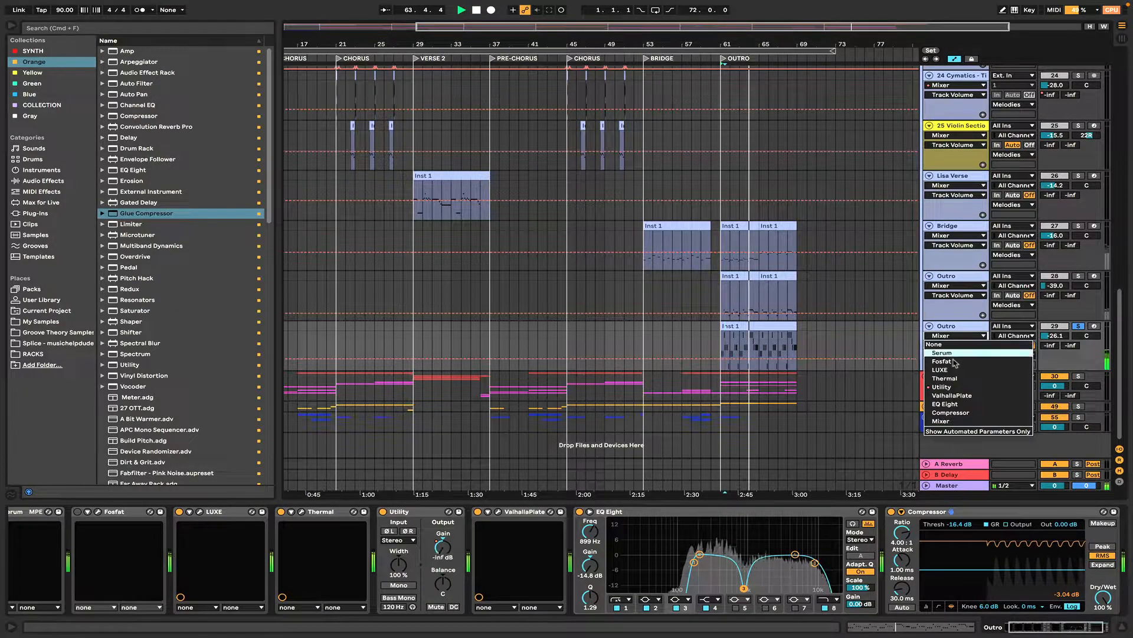
pyautogui.click(956, 397)
pyautogui.moveTo(750, 45); pyautogui.dragTo(749, 127)
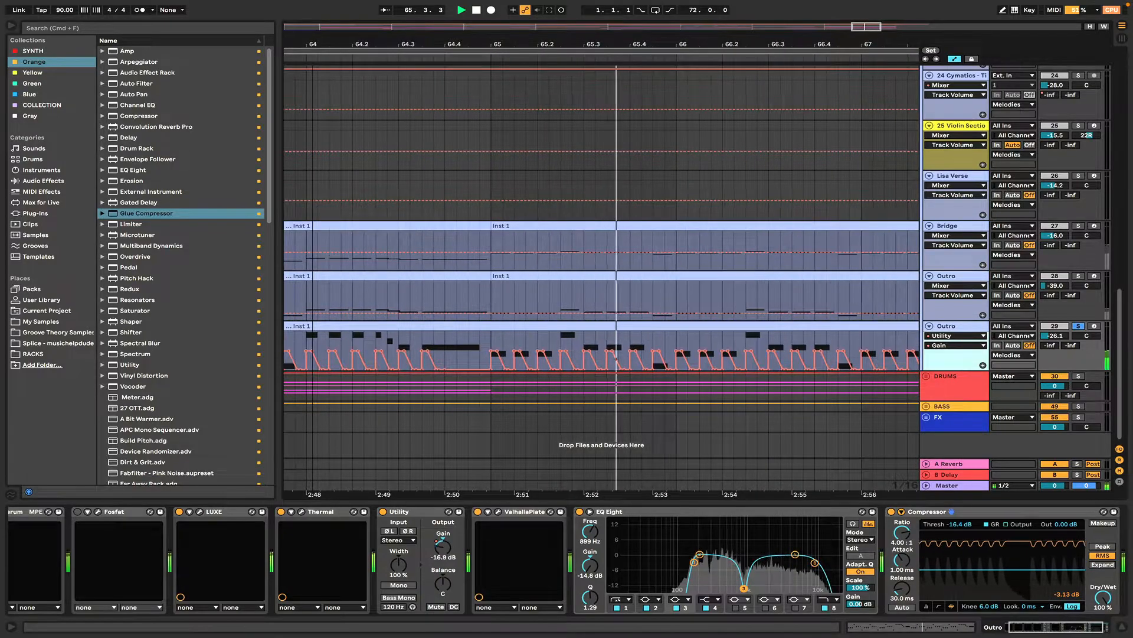
pyautogui.moveTo(319, 44); pyautogui.dragTo(597, 7)
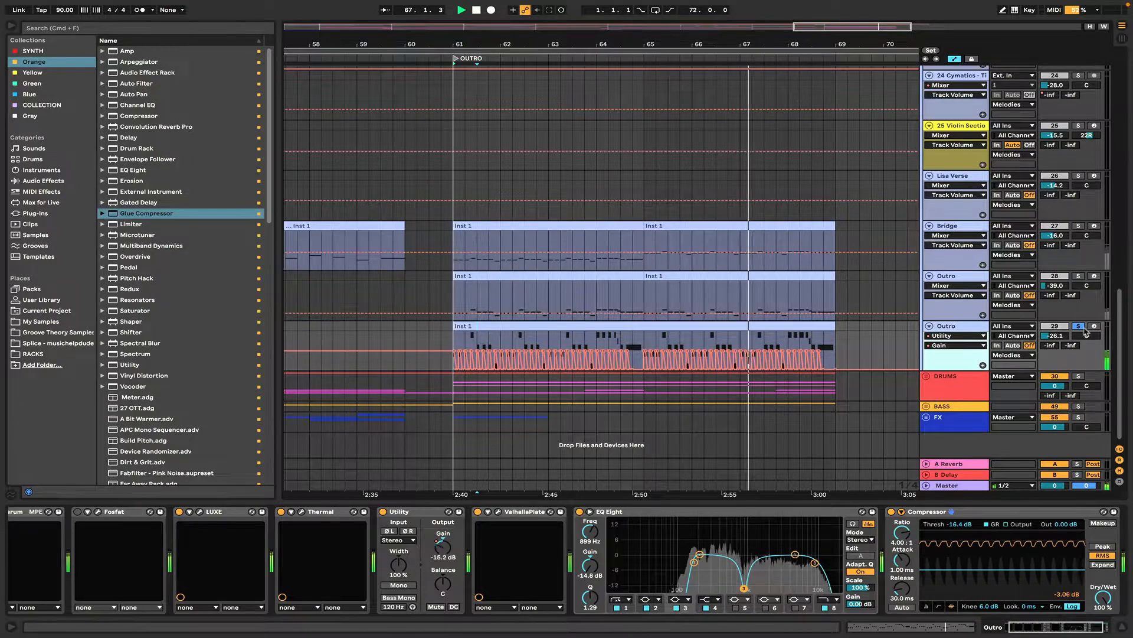
# Step: Stop the outro playback, take track 29 out of solo and hide the automation lanes
pyautogui.press('space')
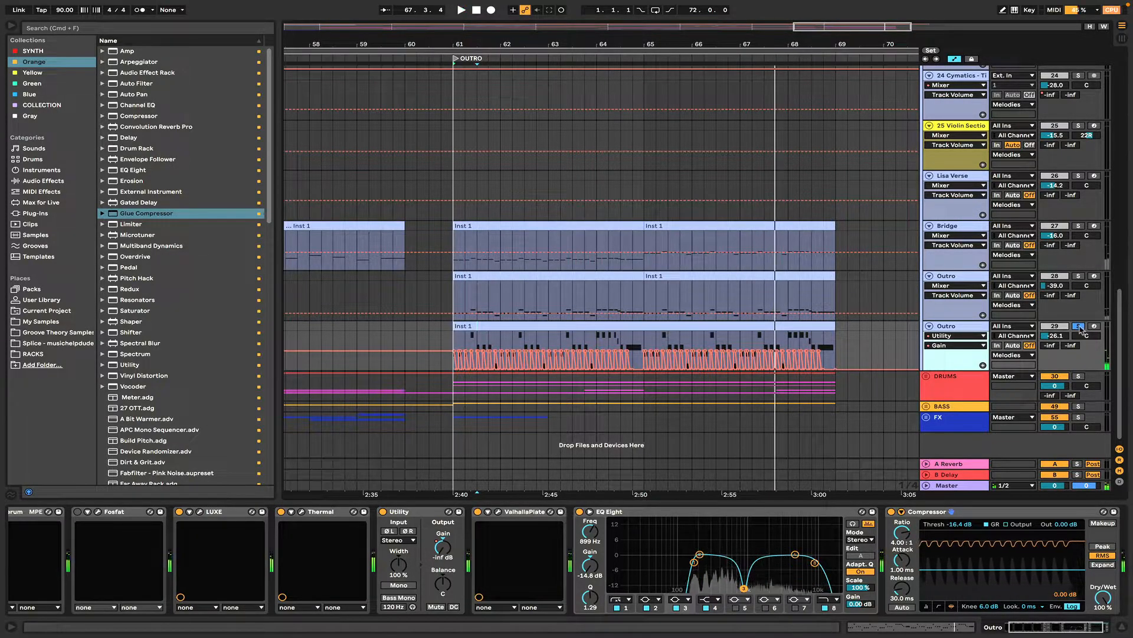
pyautogui.click(1082, 327)
pyautogui.moveTo(667, 33); pyautogui.dragTo(670, 7)
pyautogui.press('a')
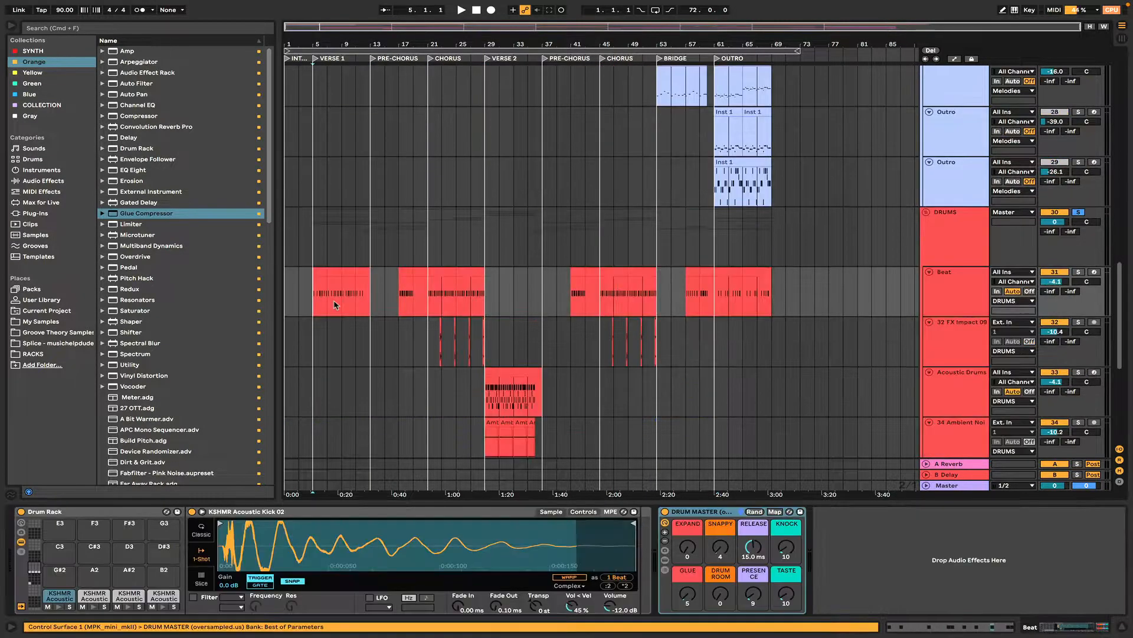
# Step: Play the soloed DRUMS group from Verse 1 and unfold the Prec group to look over its percussion clips
pyautogui.press('space')
pyautogui.click(328, 277)
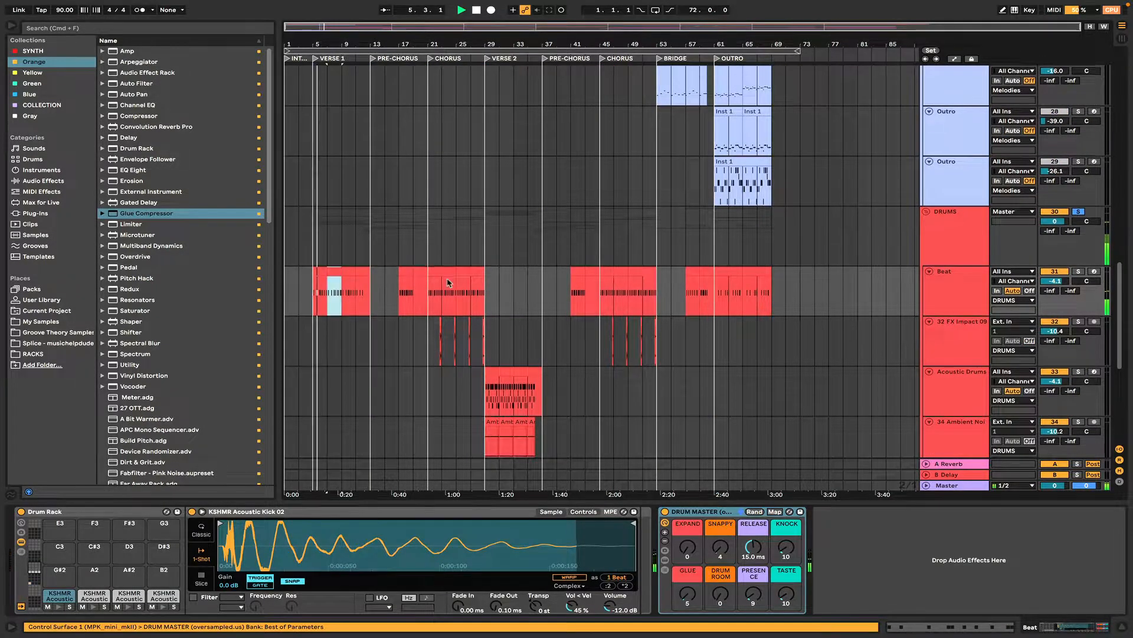
pyautogui.scroll(-8, 448, 282)
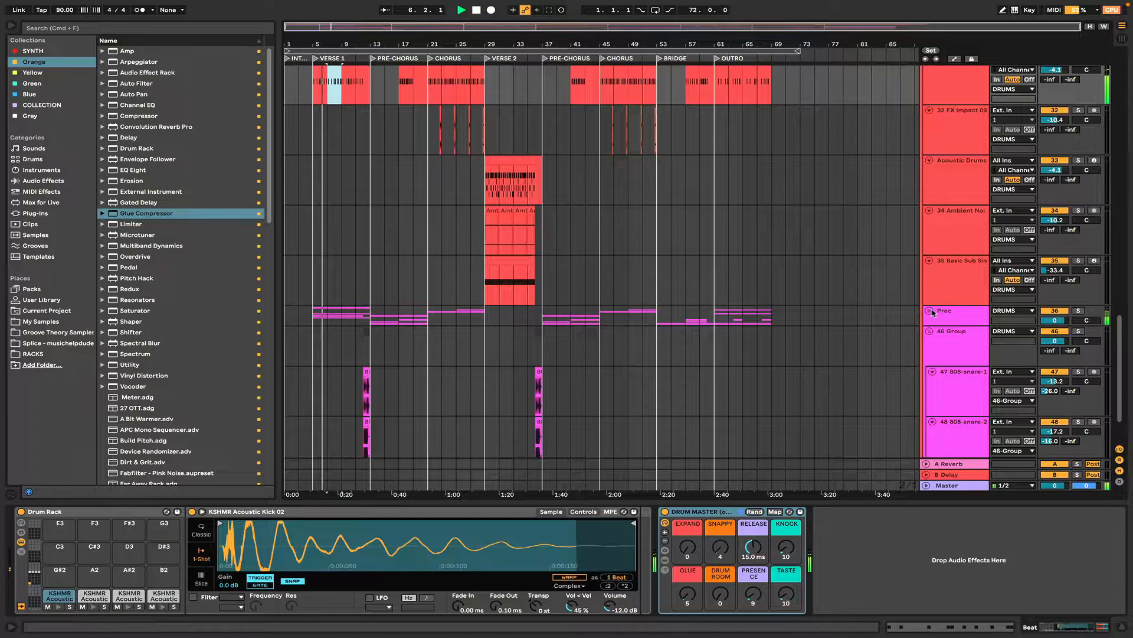
pyautogui.click(930, 311)
pyautogui.scroll(-8, 395, 283)
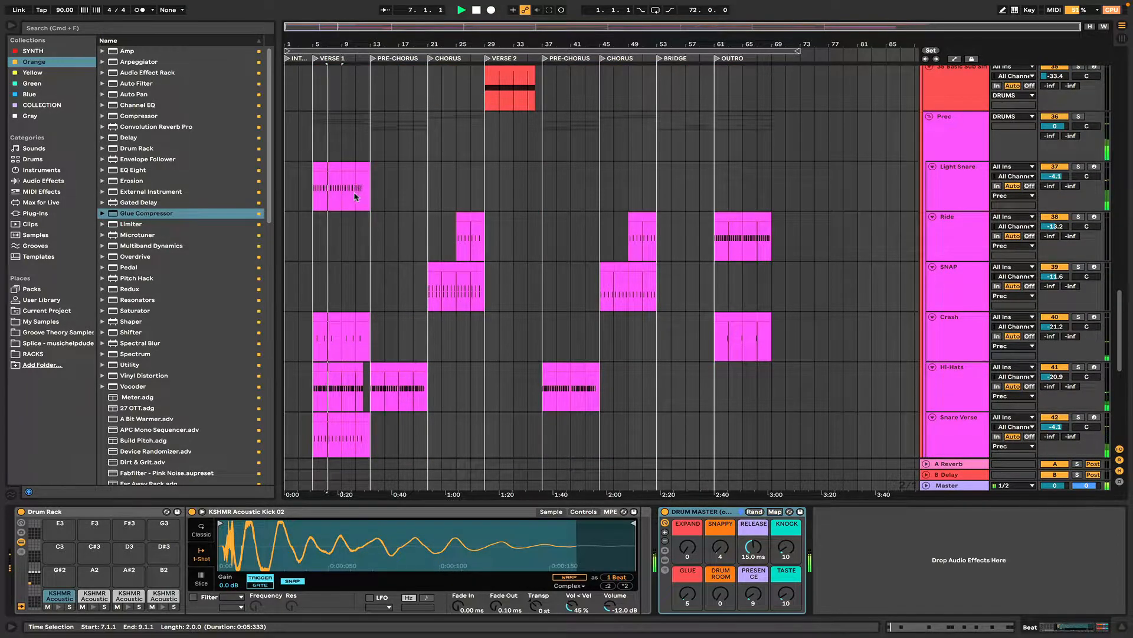
pyautogui.scroll(-3, 387, 207)
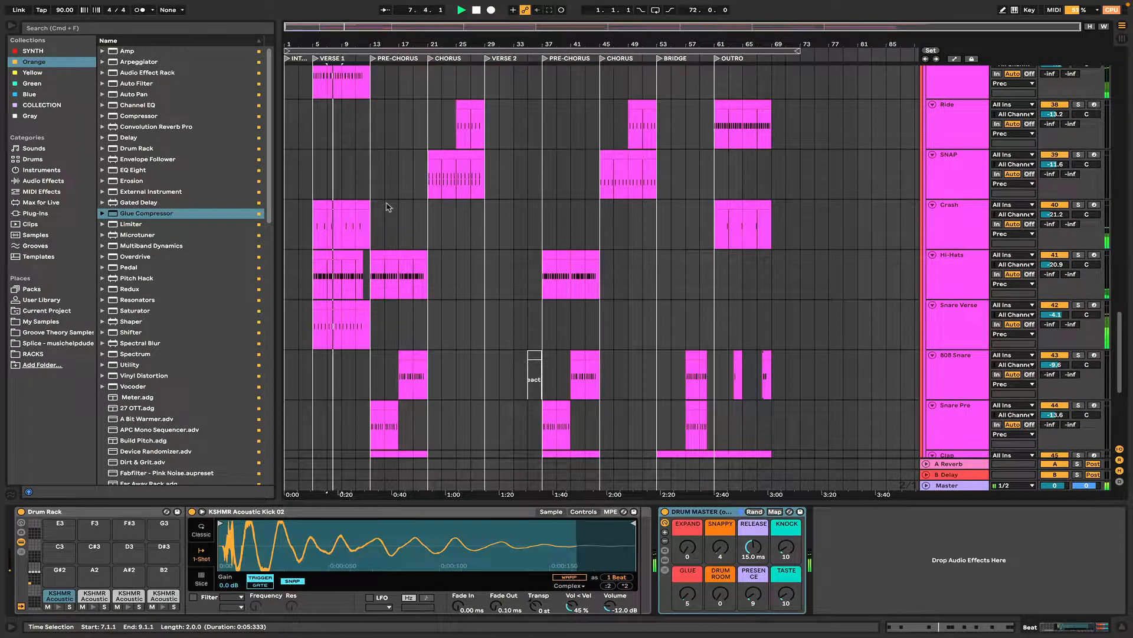
pyautogui.scroll(3, 387, 208)
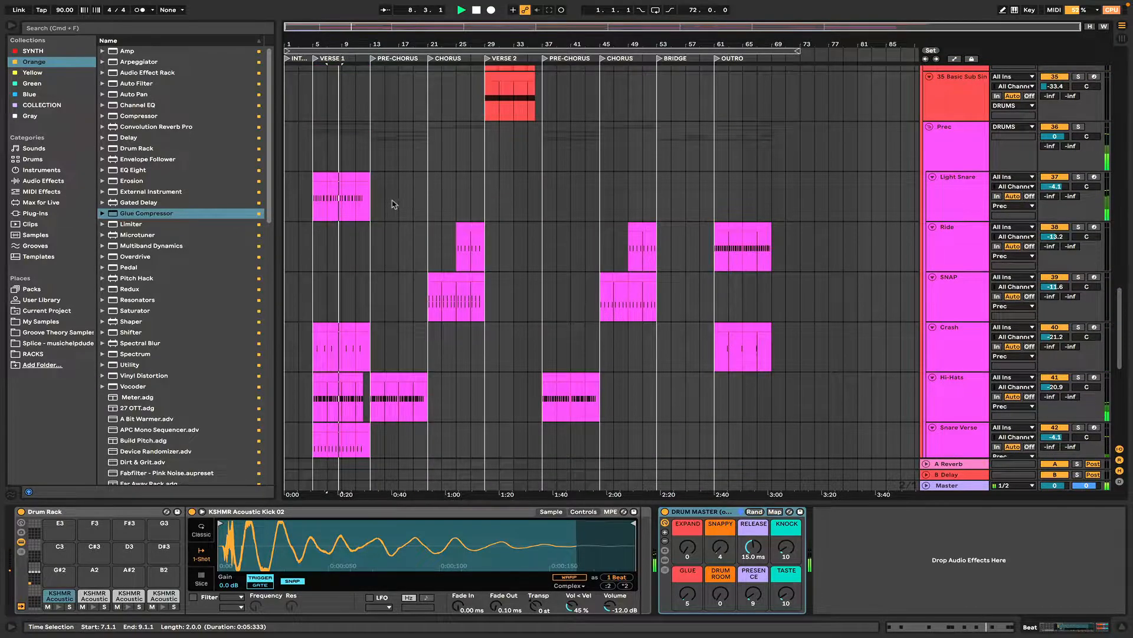
pyautogui.scroll(6, 430, 199)
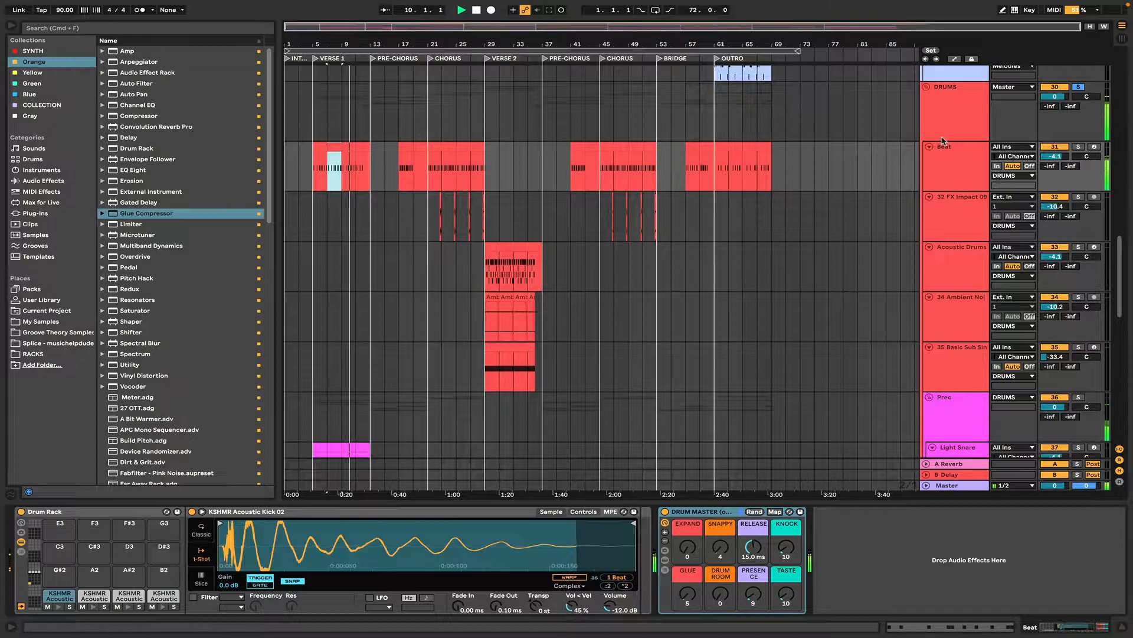
# Step: Show the device chains of the Beat track and the 32 FX Impact track while the drums play
pyautogui.click(944, 135)
pyautogui.click(953, 167)
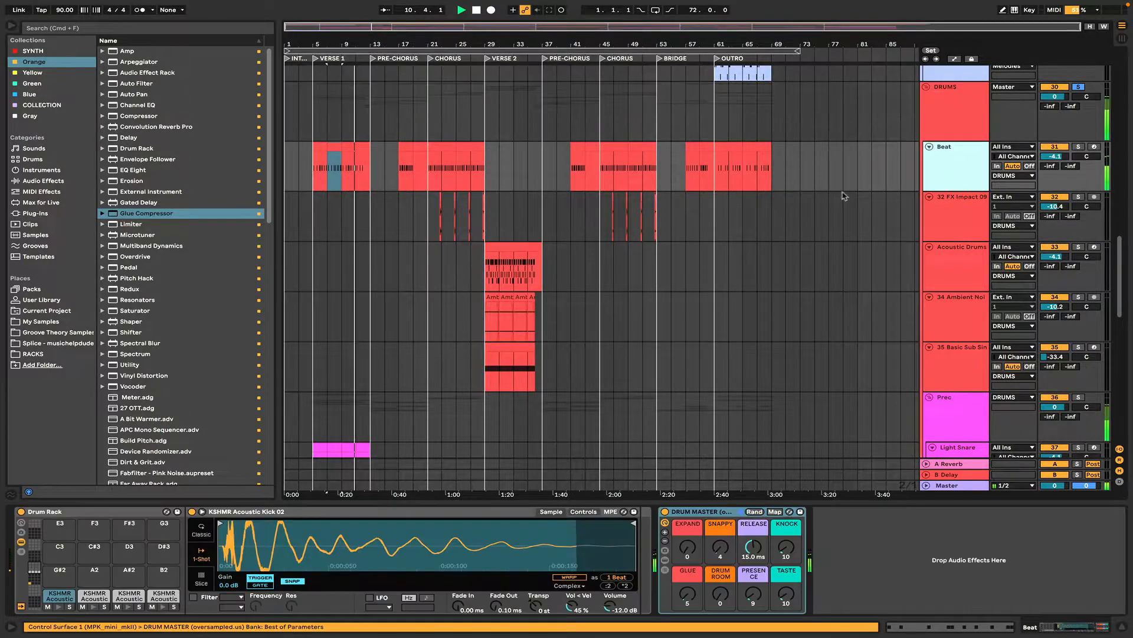
pyautogui.click(948, 213)
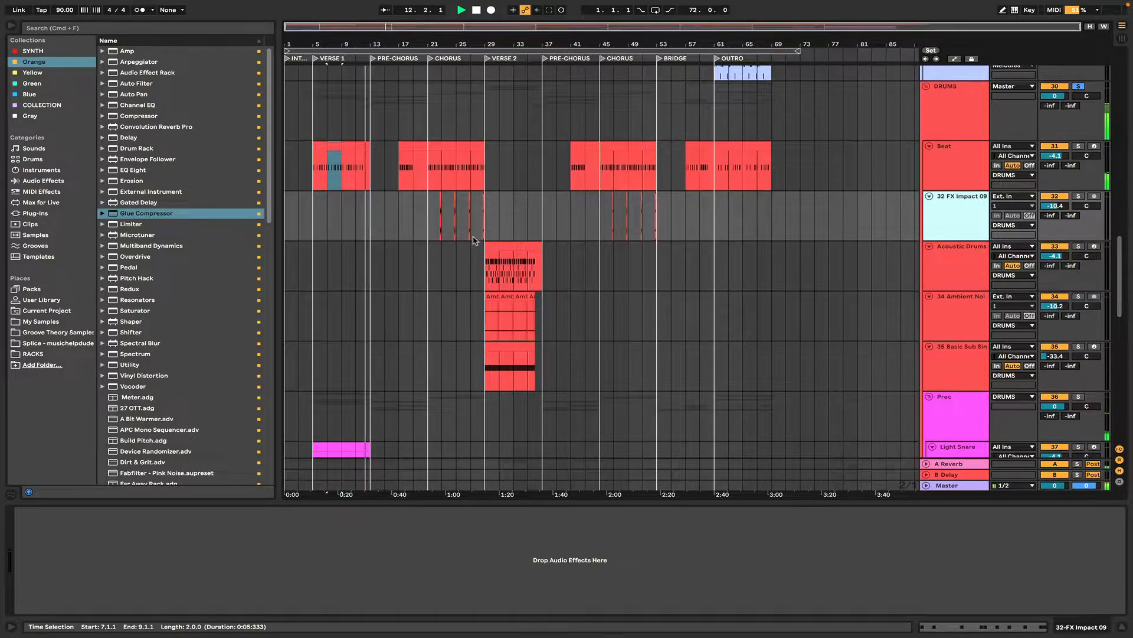
# Step: Play the soloed drums from the first chorus at bar 21 and look over the Ride, Beat and FX Impact clips there
pyautogui.scroll(-3, 472, 241)
pyautogui.scroll(-10, 431, 242)
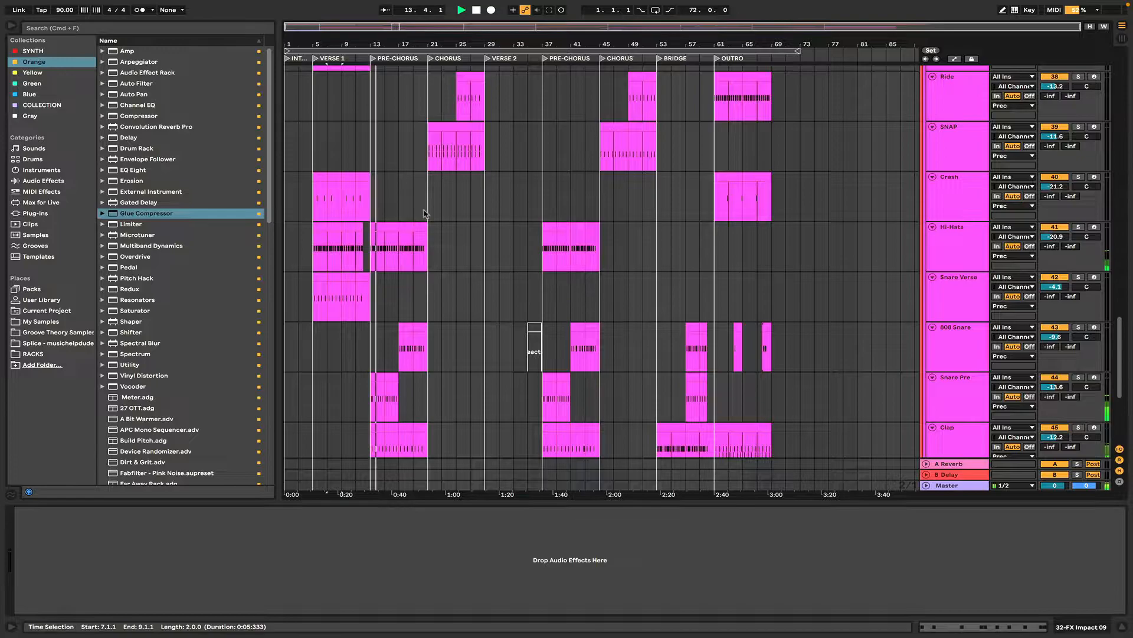
pyautogui.scroll(3, 432, 187)
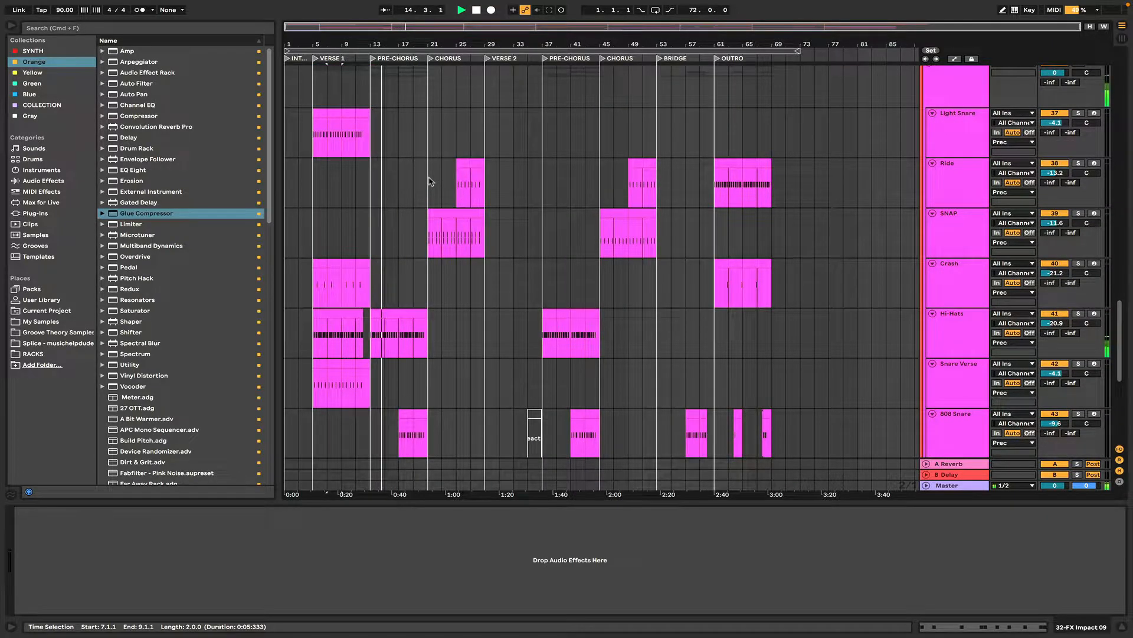
pyautogui.click(430, 181)
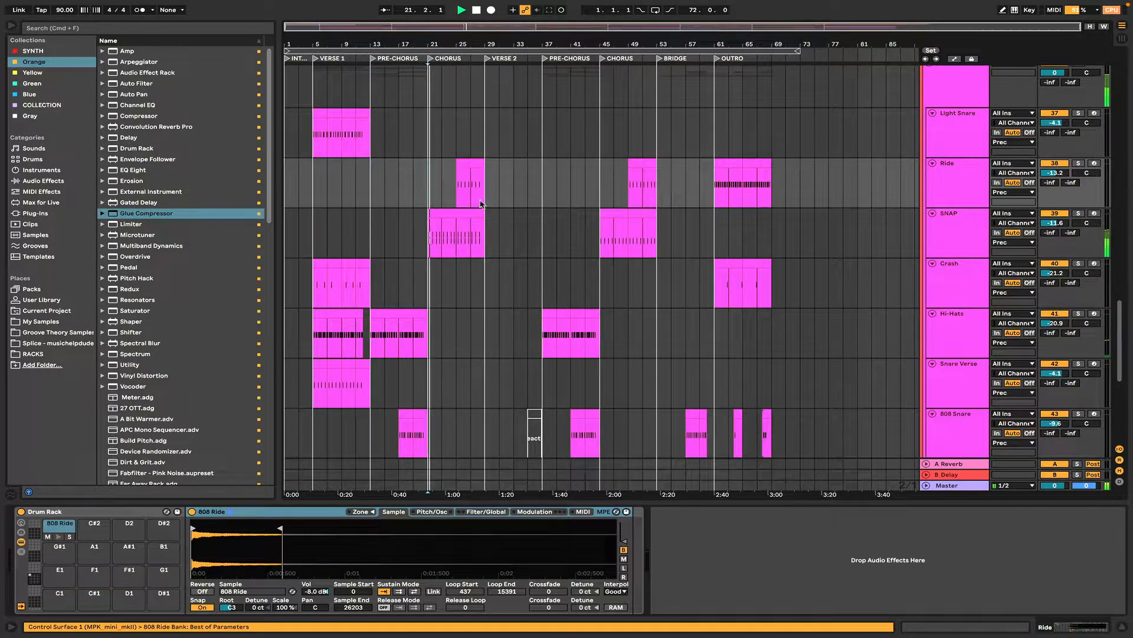
pyautogui.scroll(2, 481, 205)
pyautogui.moveTo(444, 45); pyautogui.dragTo(483, 258)
pyautogui.scroll(7, 539, 252)
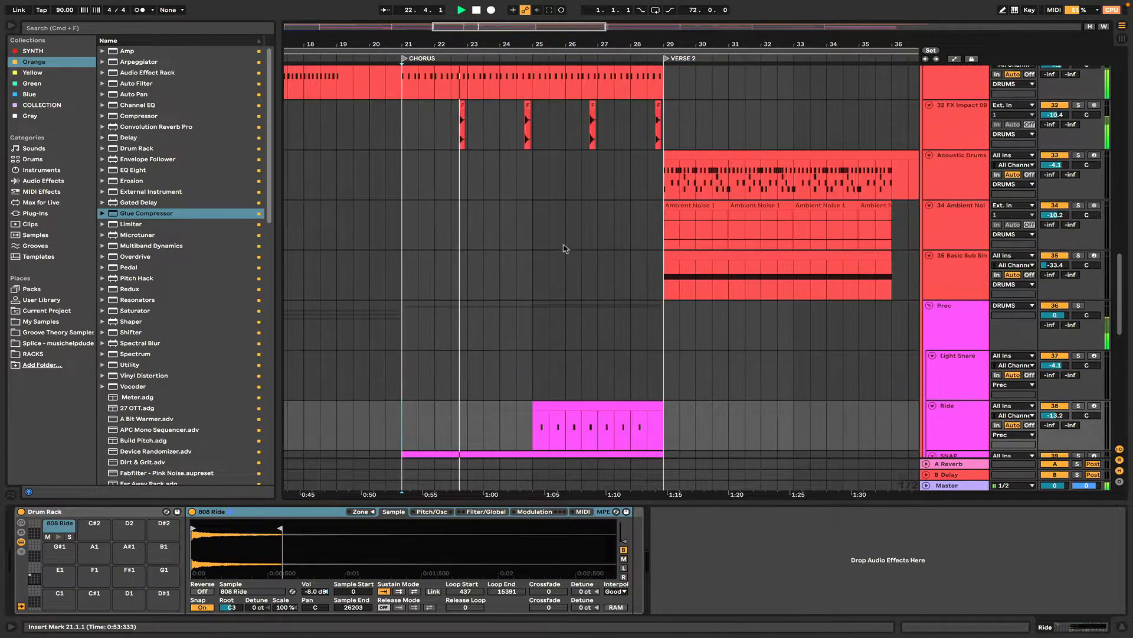
pyautogui.scroll(3, 572, 198)
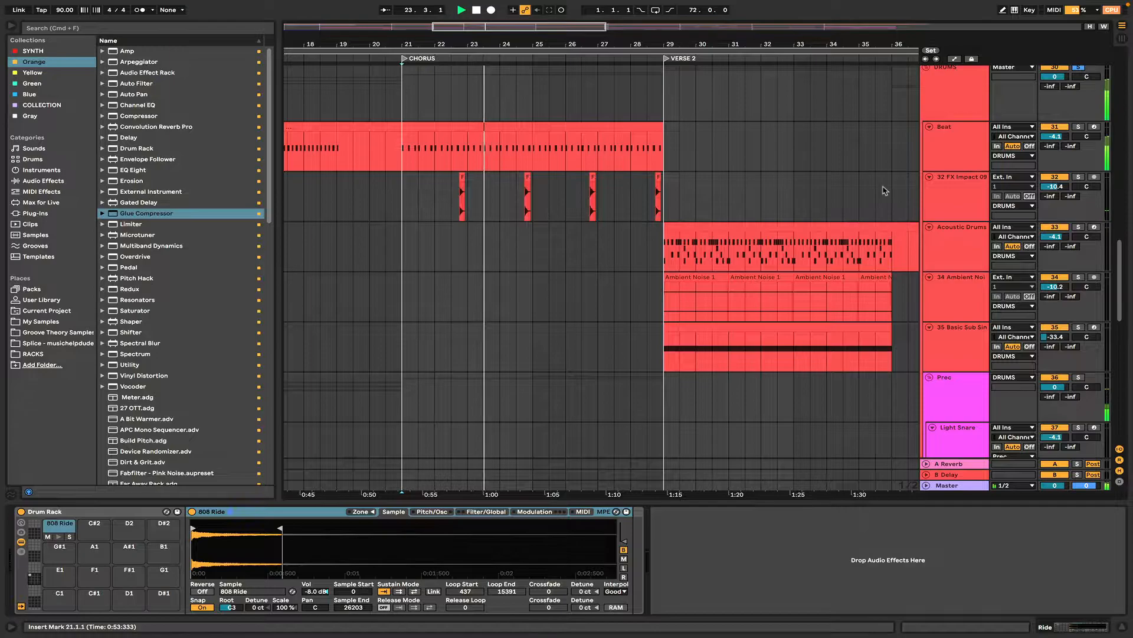
pyautogui.moveTo(519, 45)
pyautogui.mouseDown()
pyautogui.moveTo(520, 121)
pyautogui.moveTo(517, 28)
pyautogui.mouseUp()
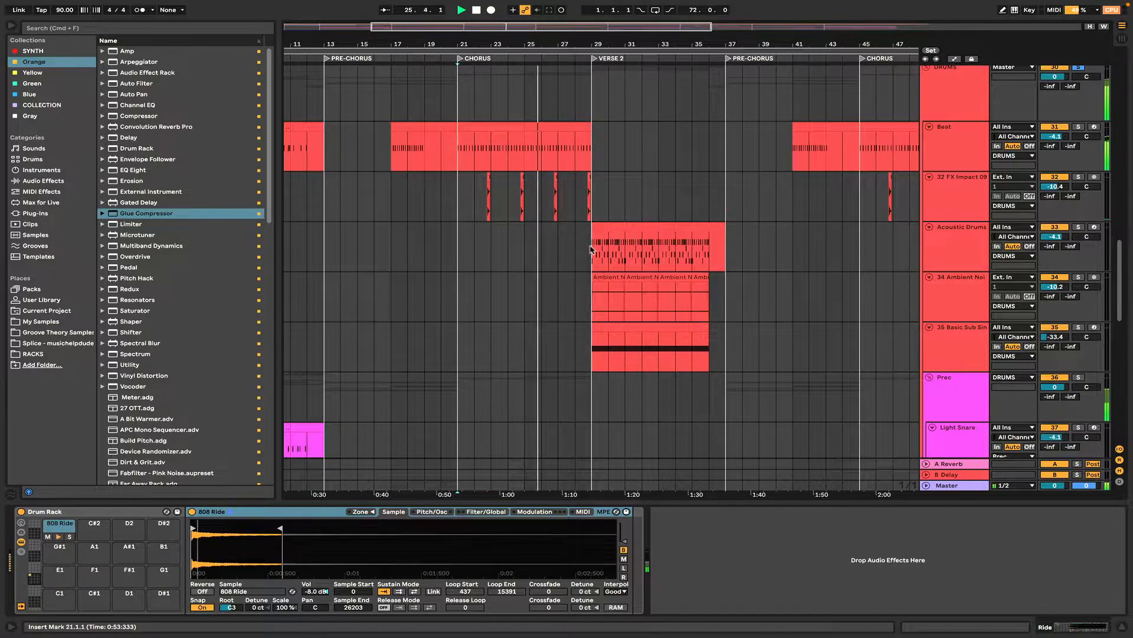
# Step: Play the soloed drums from Verse 2 at bar 29 and open the Acoustic Drums clip's notes
pyautogui.press('space')
pyautogui.click(718, 261)
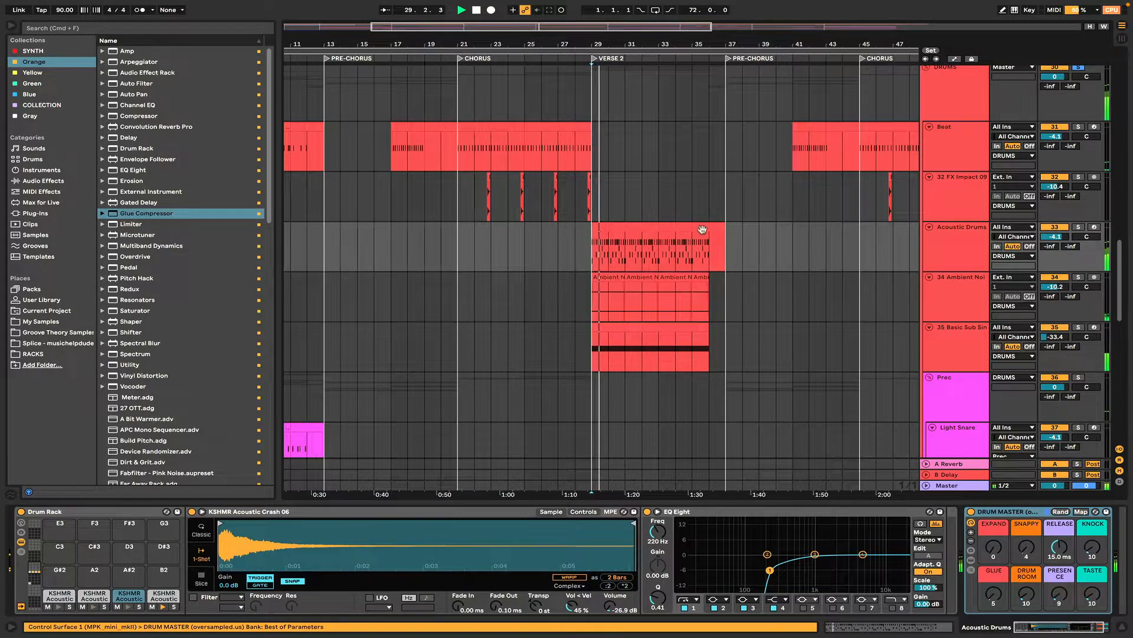
pyautogui.doubleClick(709, 230)
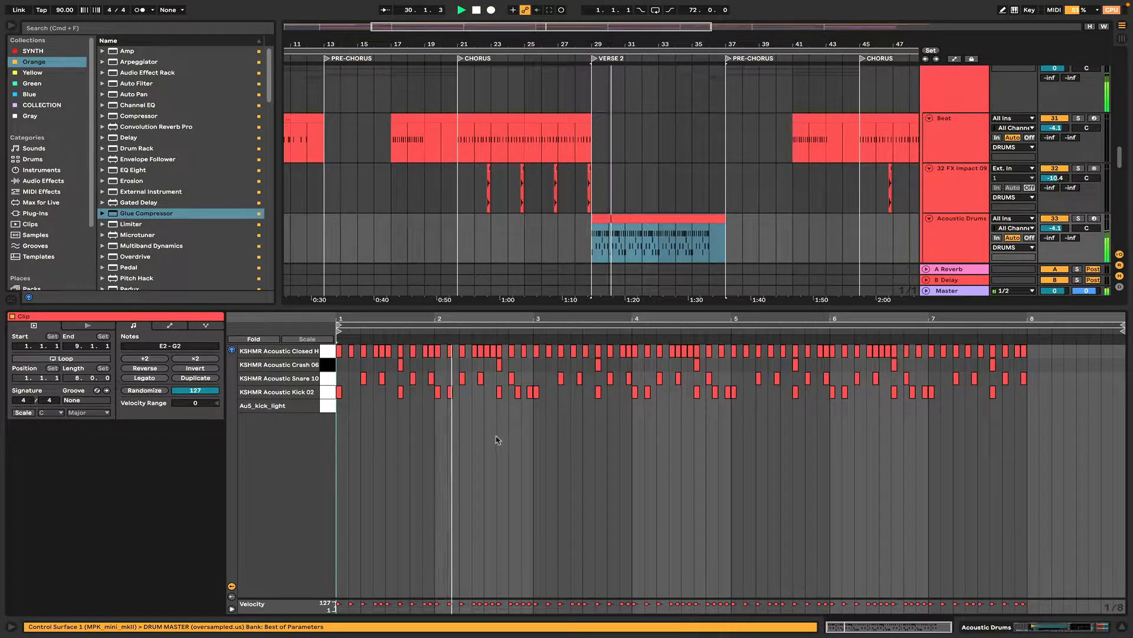
# Step: Look over the Acoustic Drums clip's kick, snare, crash and closed-hat notes while Verse 2 plays
pyautogui.click(582, 448)
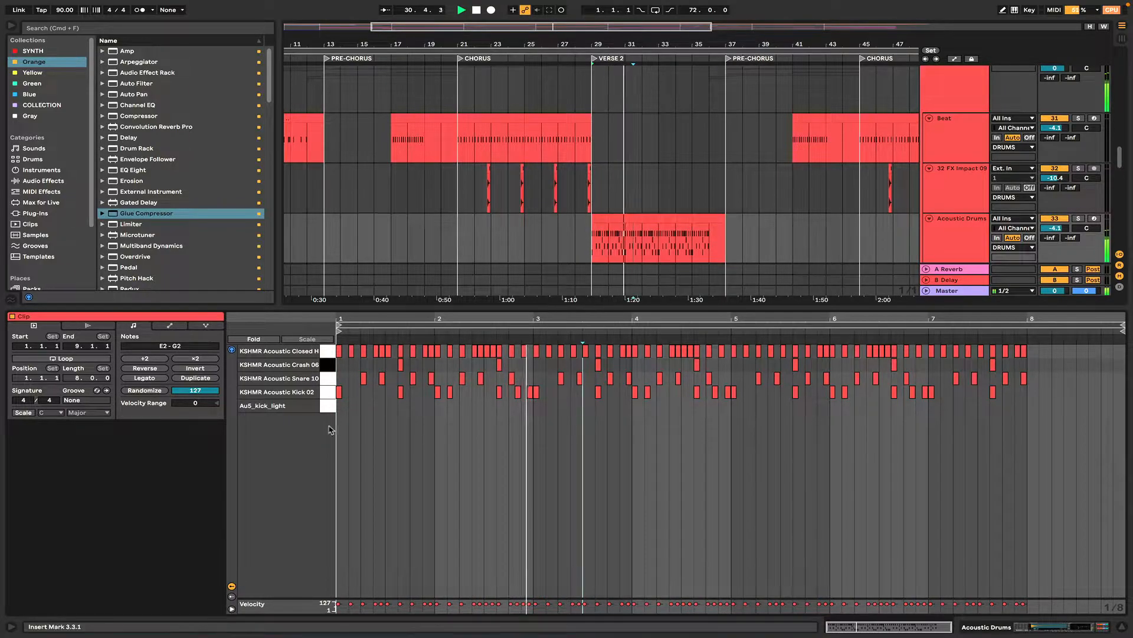
pyautogui.moveTo(409, 318); pyautogui.dragTo(408, 332)
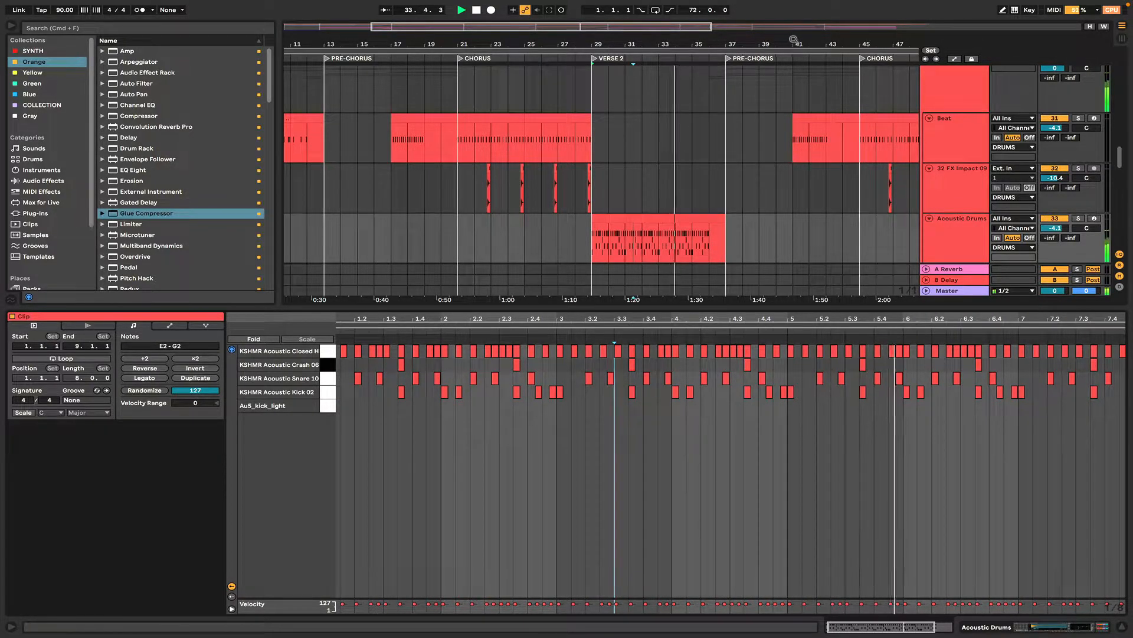
# Step: Play the soloed drums from the outro at bar 61 and show the notes of both outro Beat clips together
pyautogui.moveTo(794, 40); pyautogui.dragTo(793, 21)
pyautogui.click(685, 144)
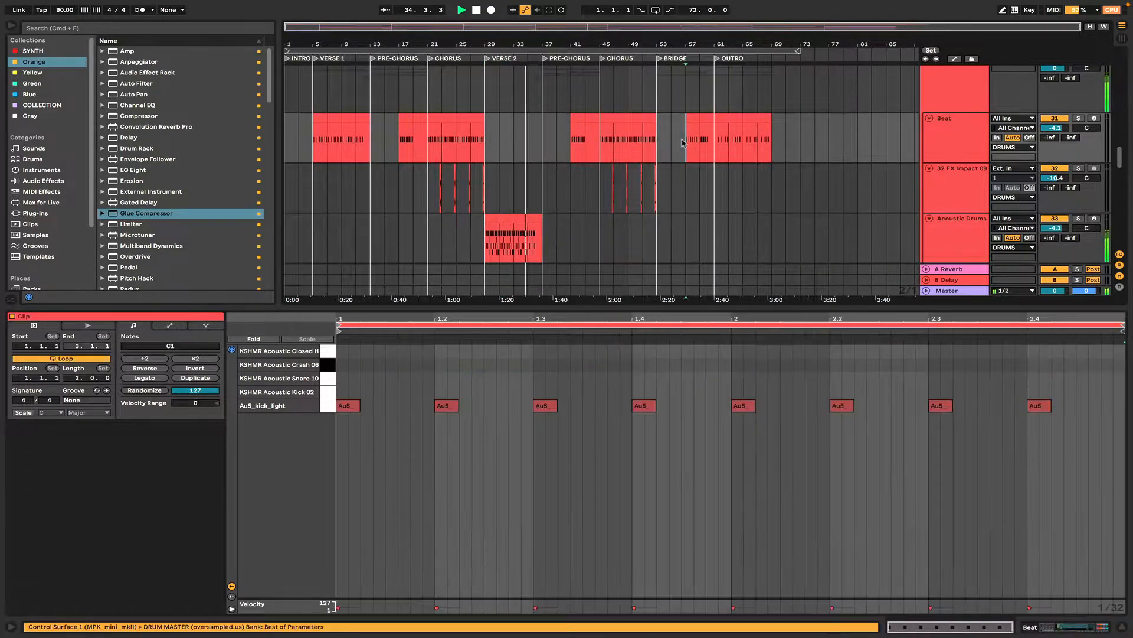
pyautogui.click(720, 143)
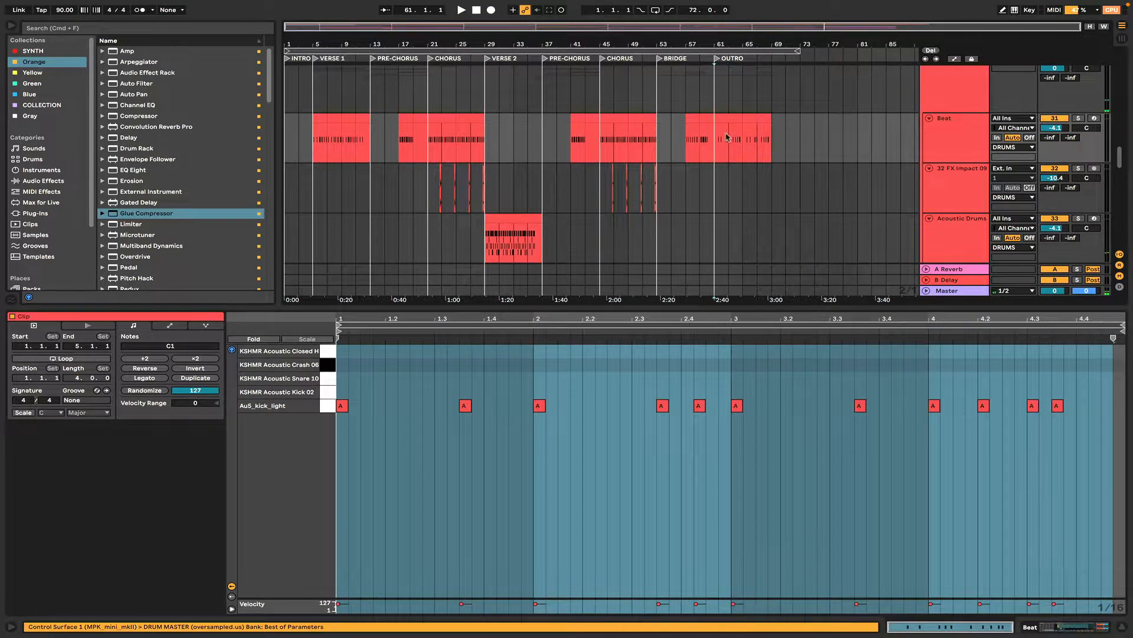
pyautogui.press('space')
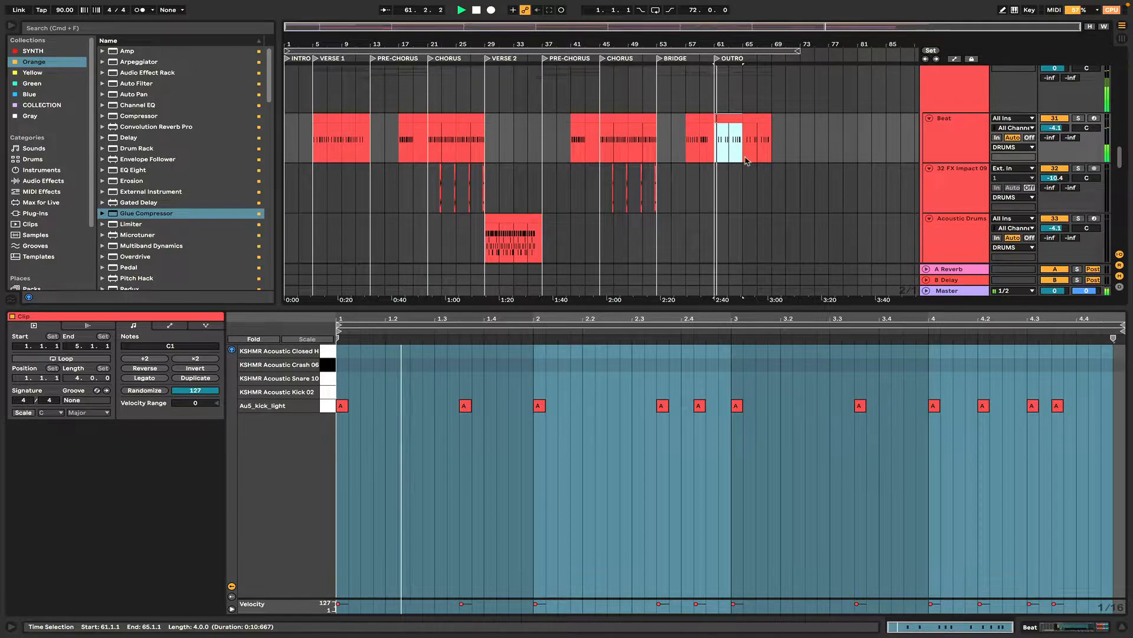
pyautogui.click(746, 169)
pyautogui.click(752, 118)
pyautogui.keyDown('shift'); pyautogui.click(734, 118); pyautogui.keyUp('shift')
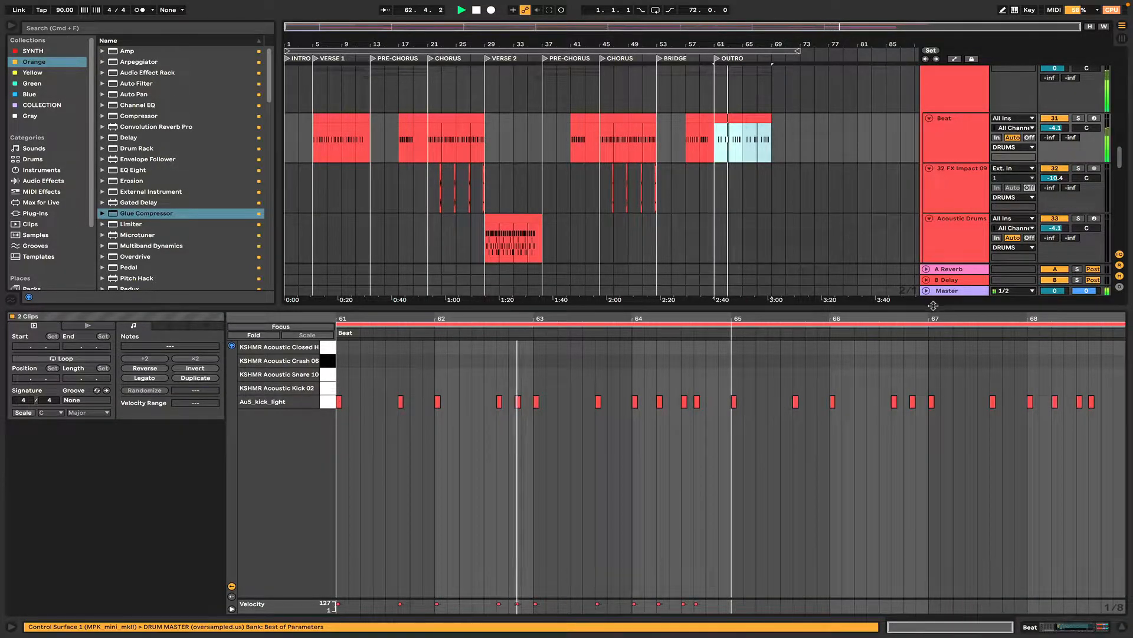
# Step: Look through the percussion tracks playing in the outro and open the notes of the outro Clap clip
pyautogui.click(1121, 627)
pyautogui.scroll(-3, 766, 249)
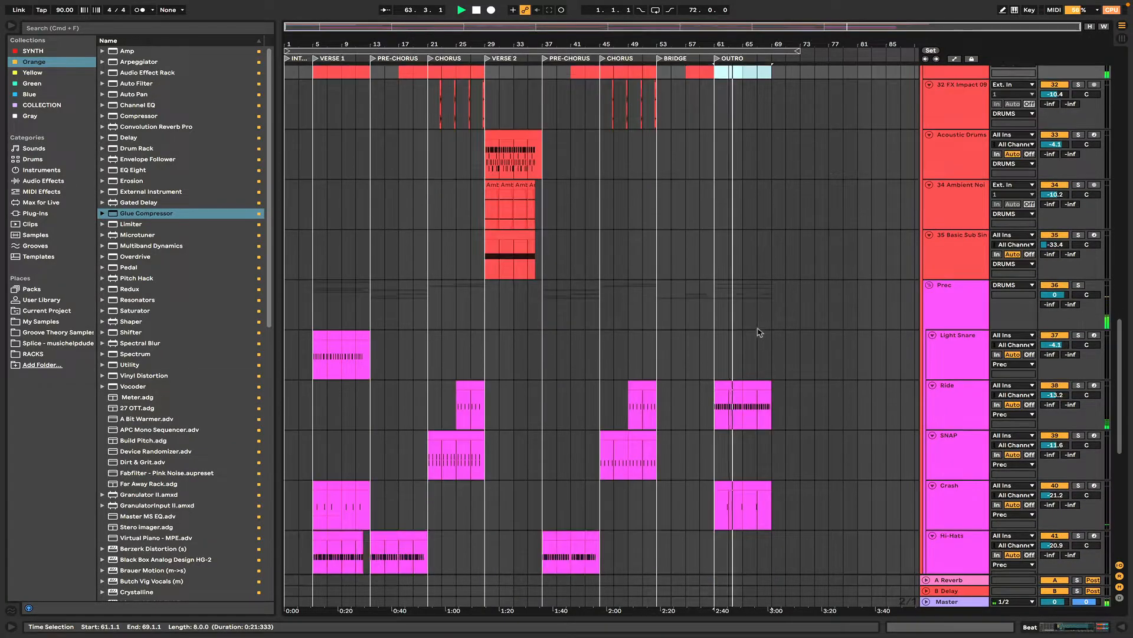
pyautogui.scroll(-6, 760, 331)
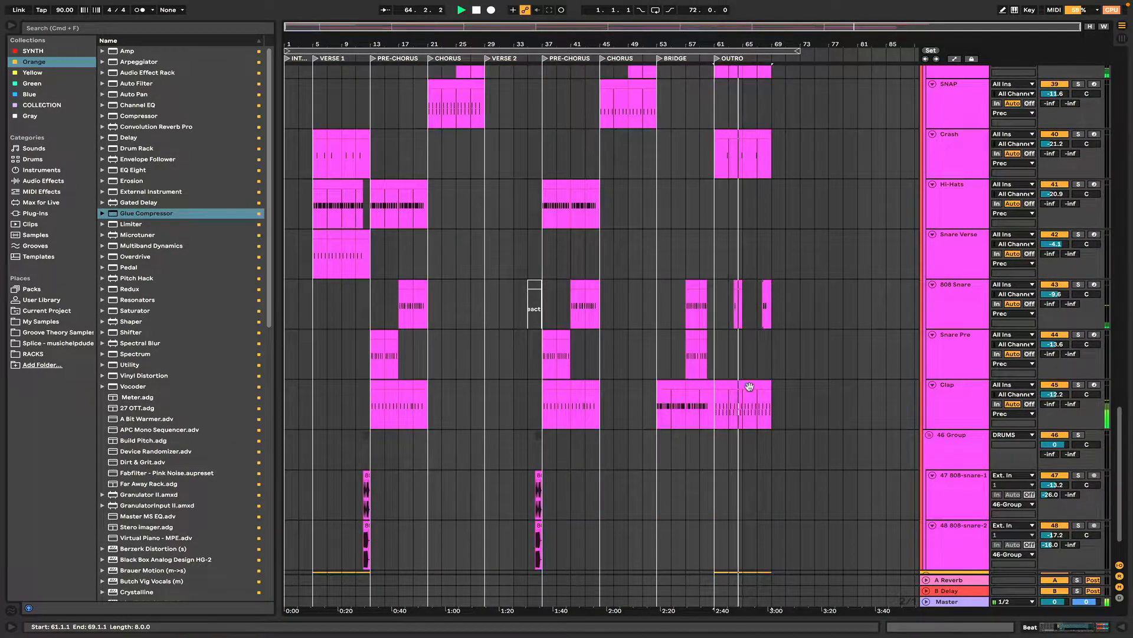
pyautogui.doubleClick(749, 387)
pyautogui.moveTo(835, 502); pyautogui.dragTo(834, 230)
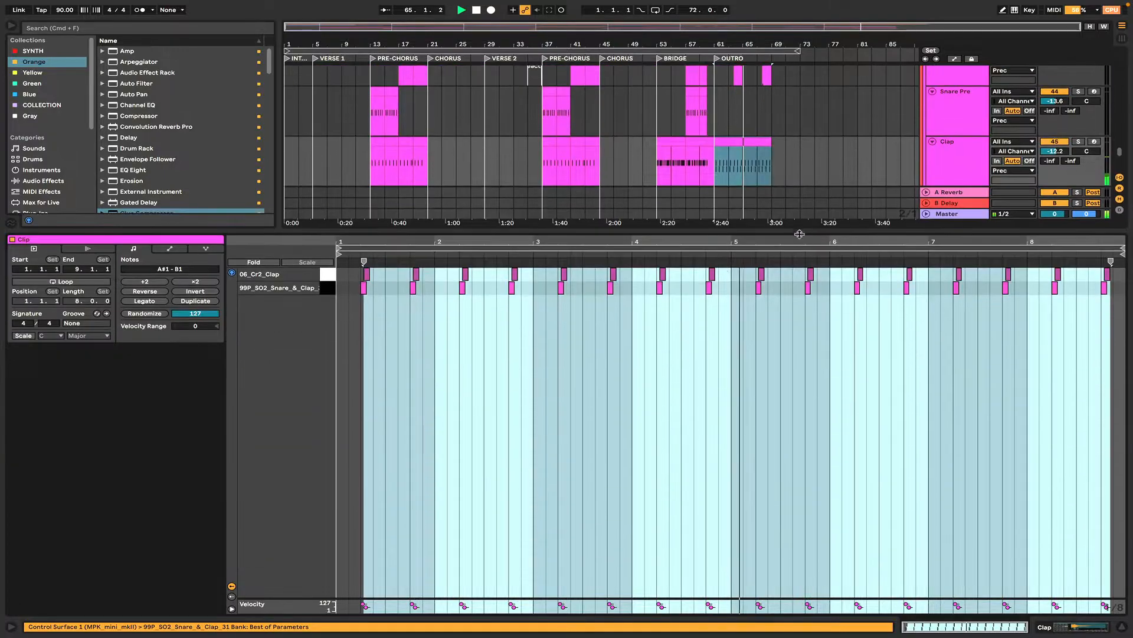
pyautogui.click(570, 354)
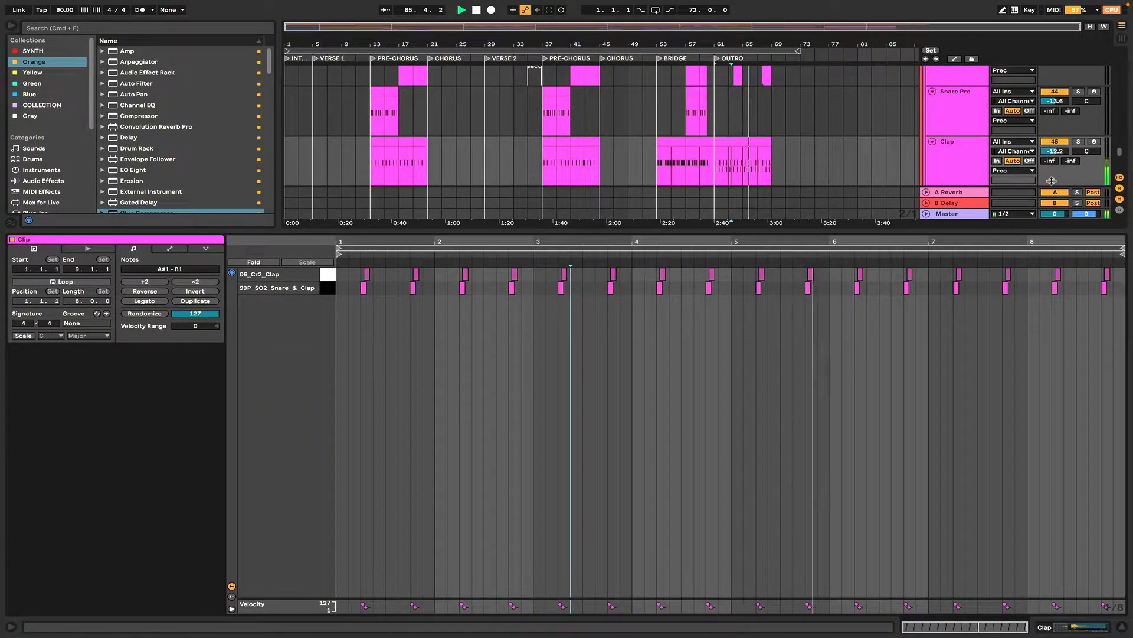
# Step: Show the device chains of the Clap track and the Prec group while the outro plays
pyautogui.doubleClick(971, 158)
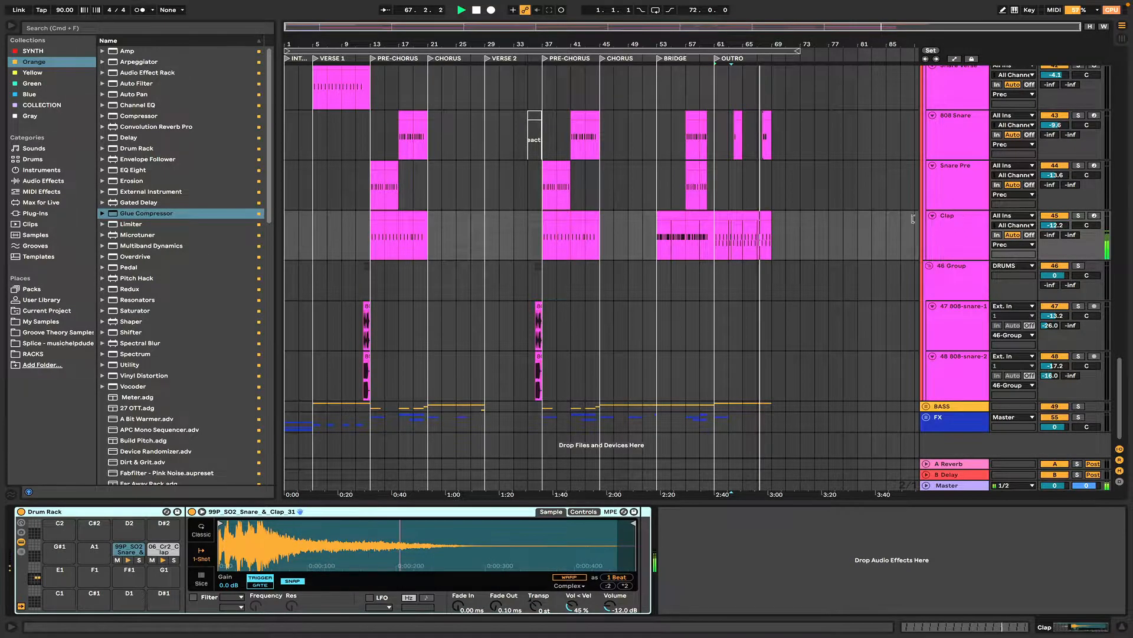
pyautogui.scroll(10, 820, 224)
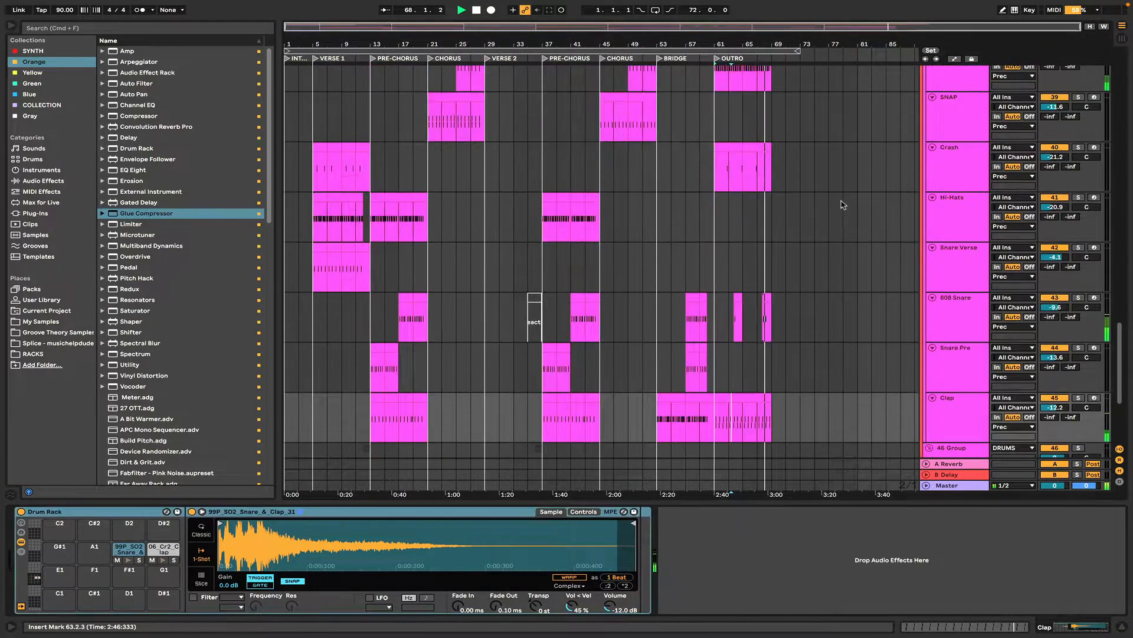
pyautogui.click(955, 231)
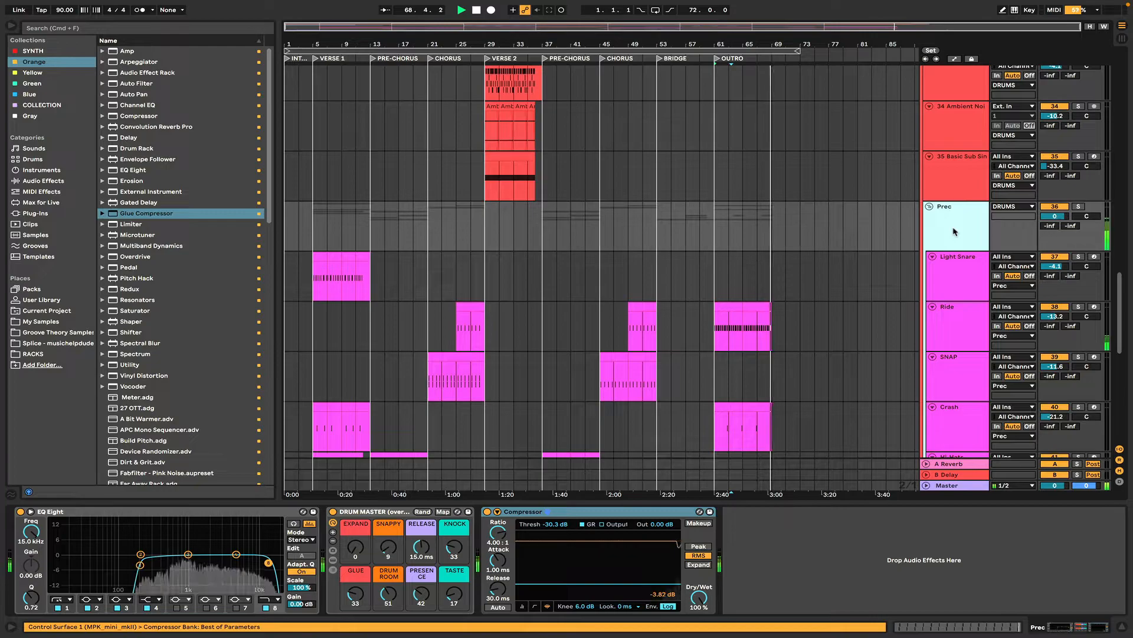
# Step: Play the soloed BASS group from Verse 1 and open the notes of the BASS LINE clip there
pyautogui.scroll(-10, 640, 236)
pyautogui.click(328, 318)
pyautogui.doubleClick(327, 319)
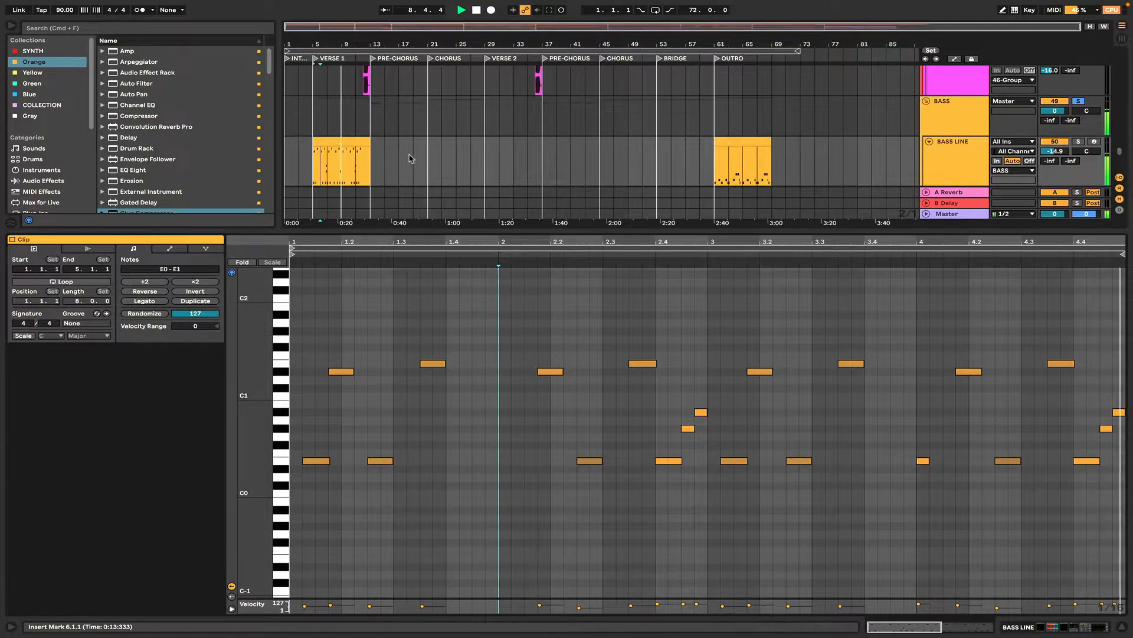
# Step: Play the soloed bass from the first chorus at bar 21 and look over the notes of the Drop SUB clip
pyautogui.scroll(-3, 411, 157)
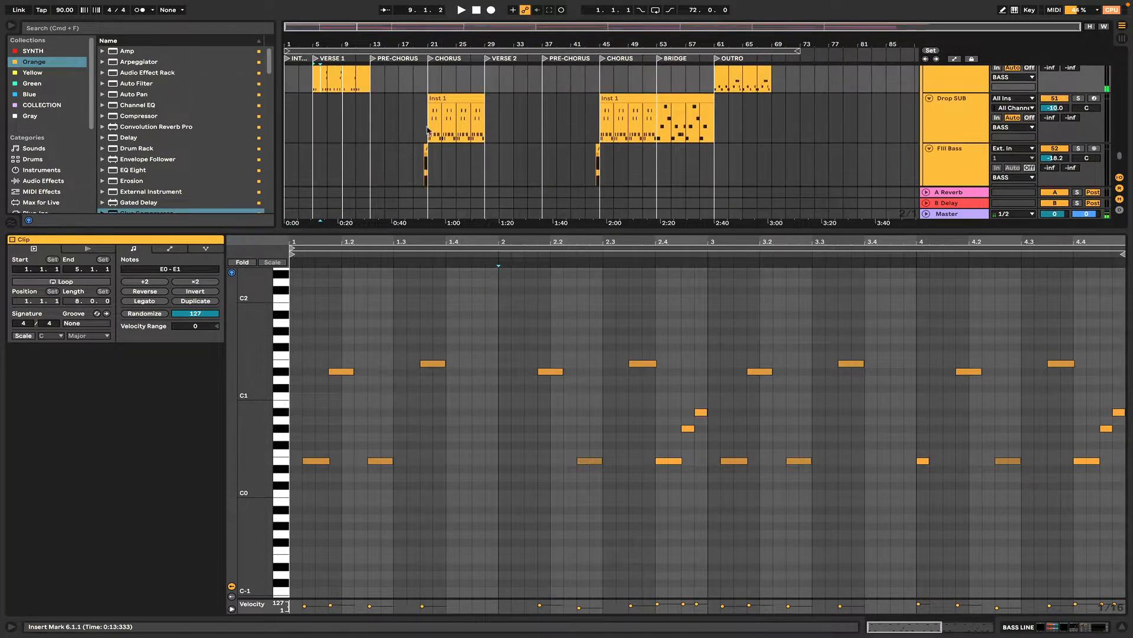
pyautogui.click(437, 124)
pyautogui.click(472, 336)
pyautogui.press('space')
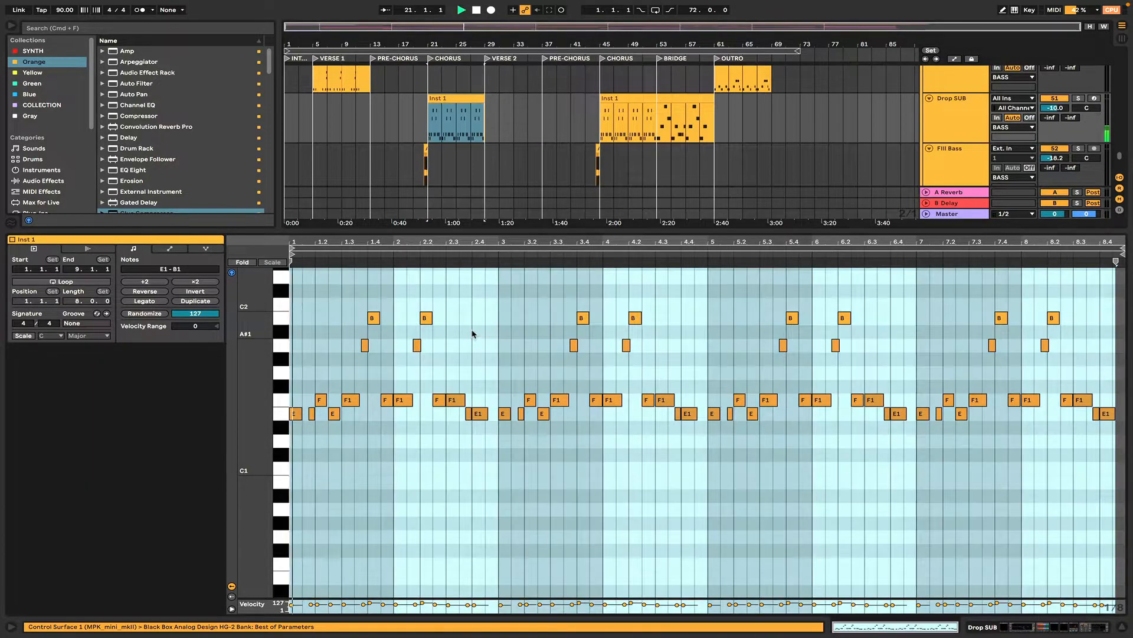
pyautogui.click(511, 336)
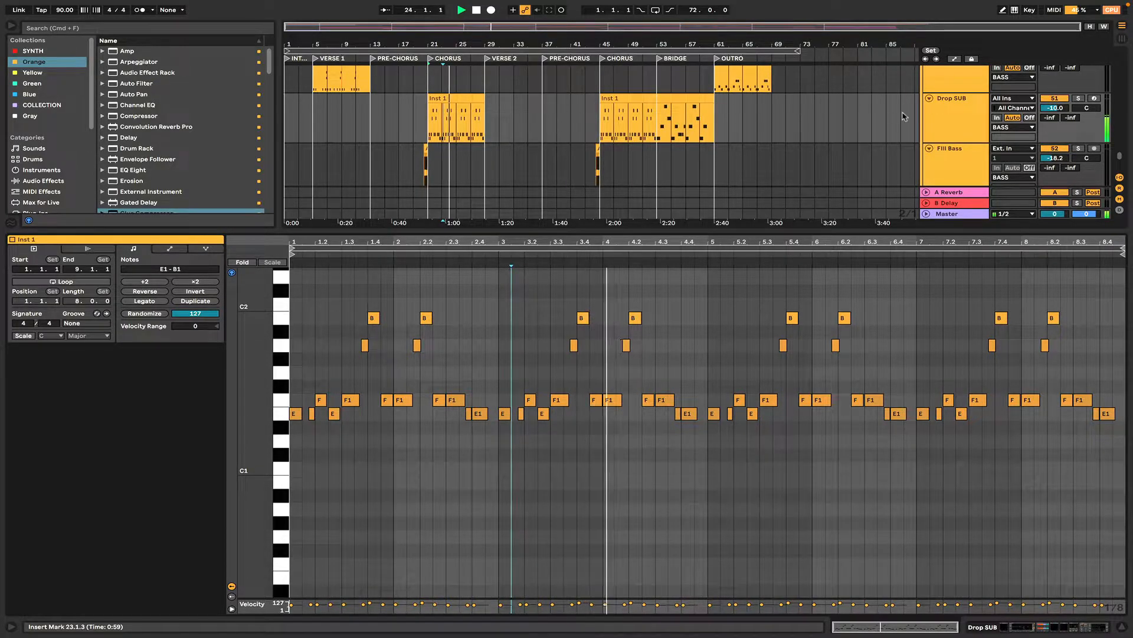
pyautogui.click(968, 110)
pyautogui.moveTo(721, 277); pyautogui.dragTo(767, 329)
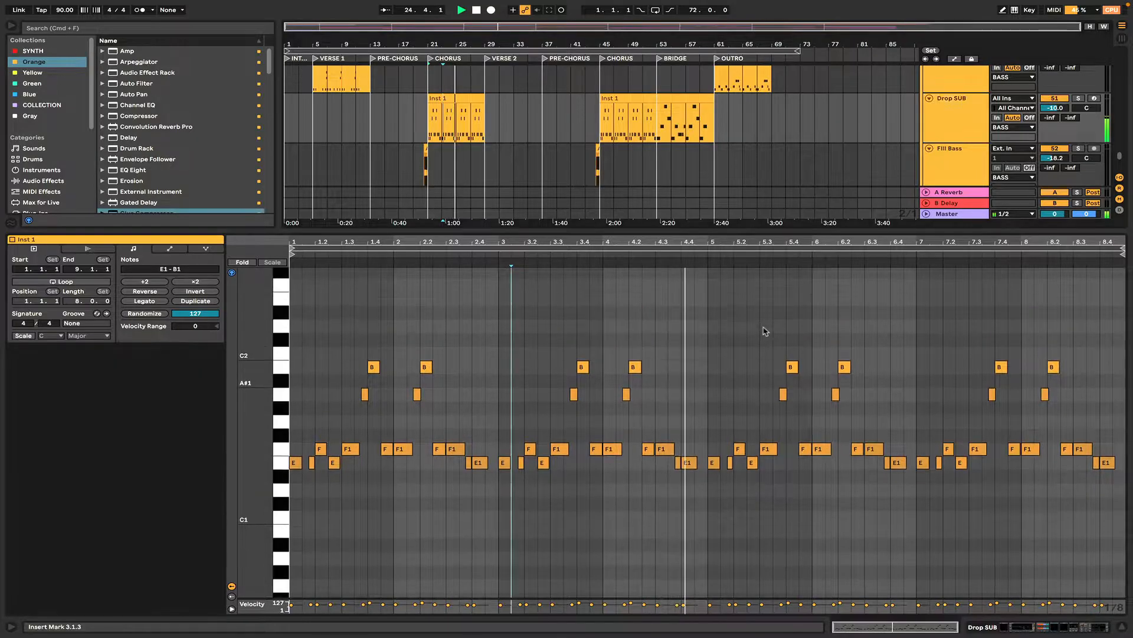
# Step: Solo the Drop SUB track, play it from the bridge at bar 53 and look over the bridge clip's notes
pyautogui.scroll(3, 643, 137)
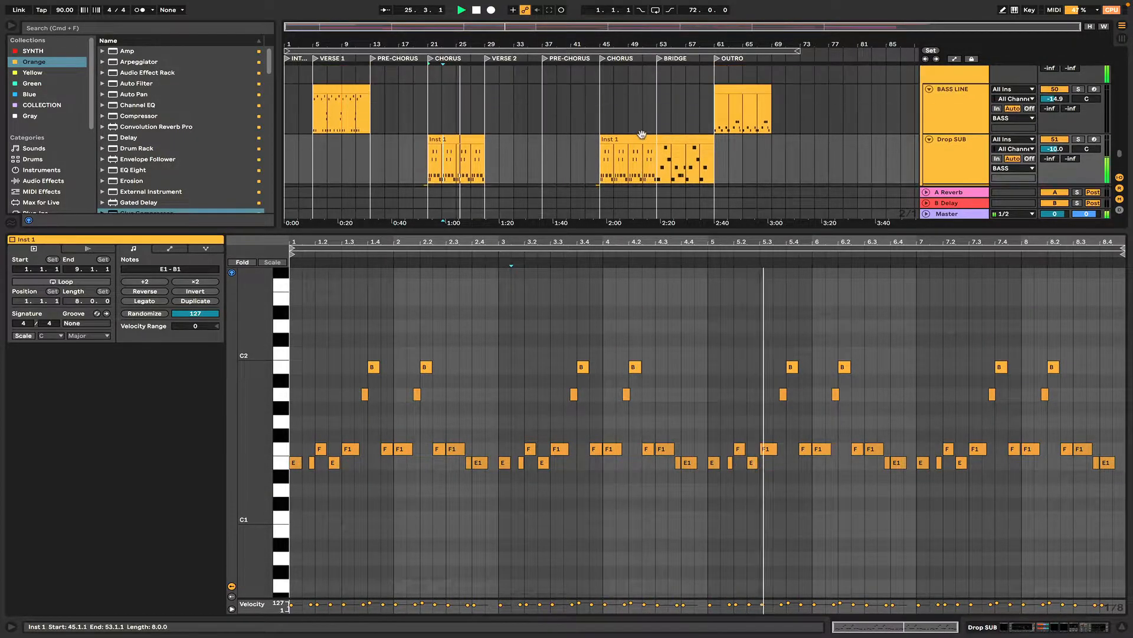
pyautogui.scroll(-1, 643, 137)
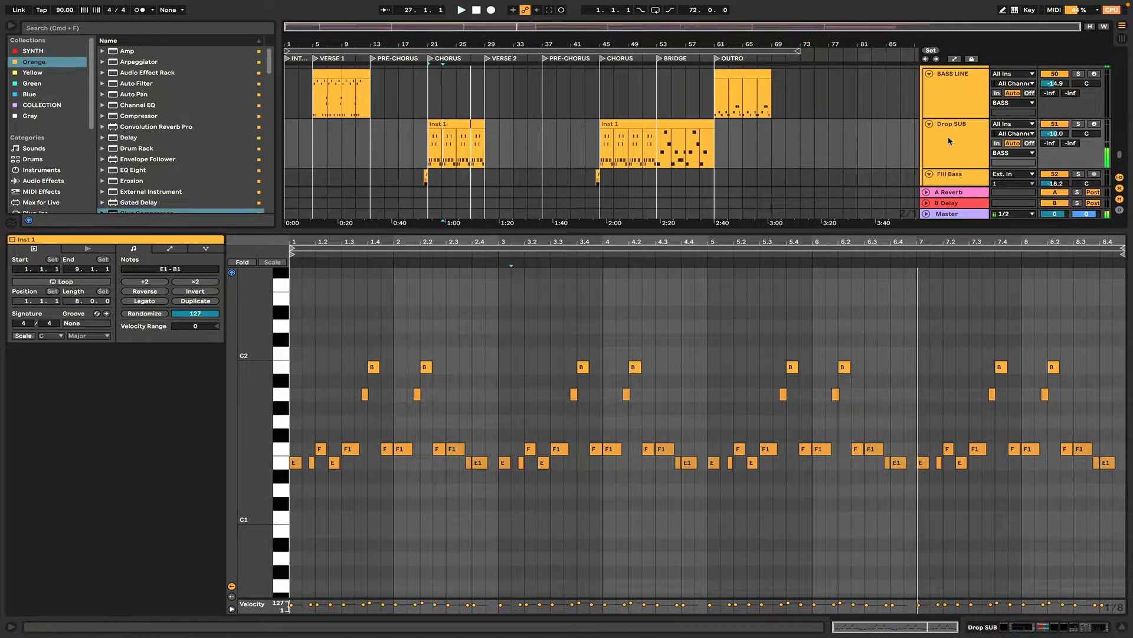
pyautogui.scroll(3, 617, 139)
pyautogui.scroll(-2, 618, 139)
pyautogui.press('s')
pyautogui.click(676, 129)
pyautogui.press('space')
pyautogui.click(423, 457)
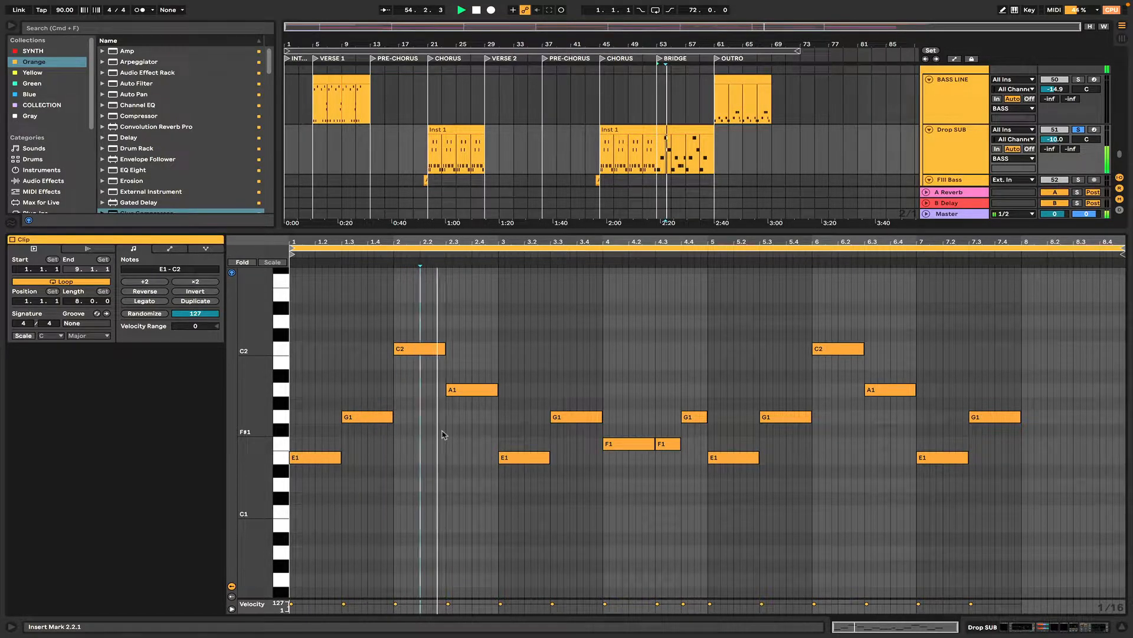
# Step: Show the Drop SUB device chain, open the Black Box Analog Design HG-2 plug-in to view its settings and close it
pyautogui.click(959, 148)
pyautogui.doubleClick(959, 149)
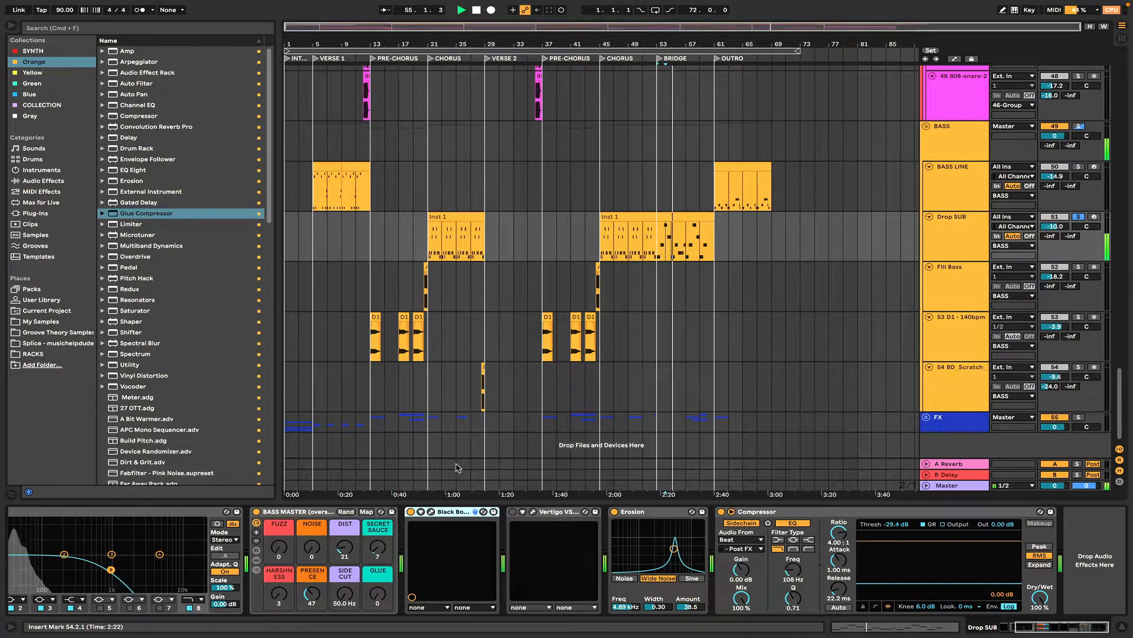
pyautogui.click(431, 512)
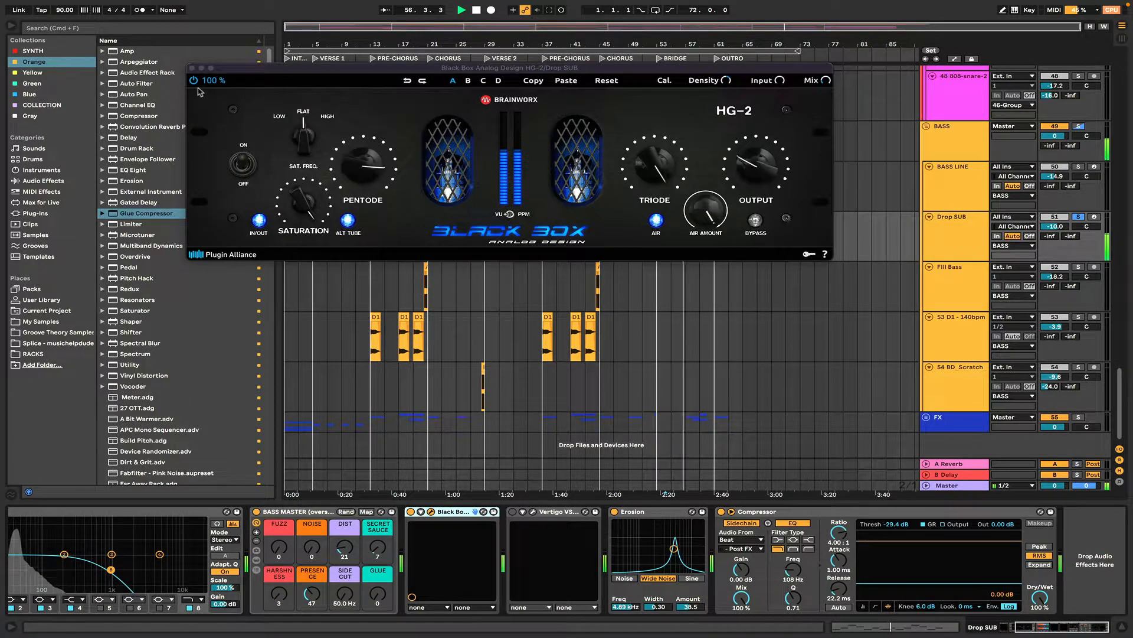
pyautogui.click(191, 68)
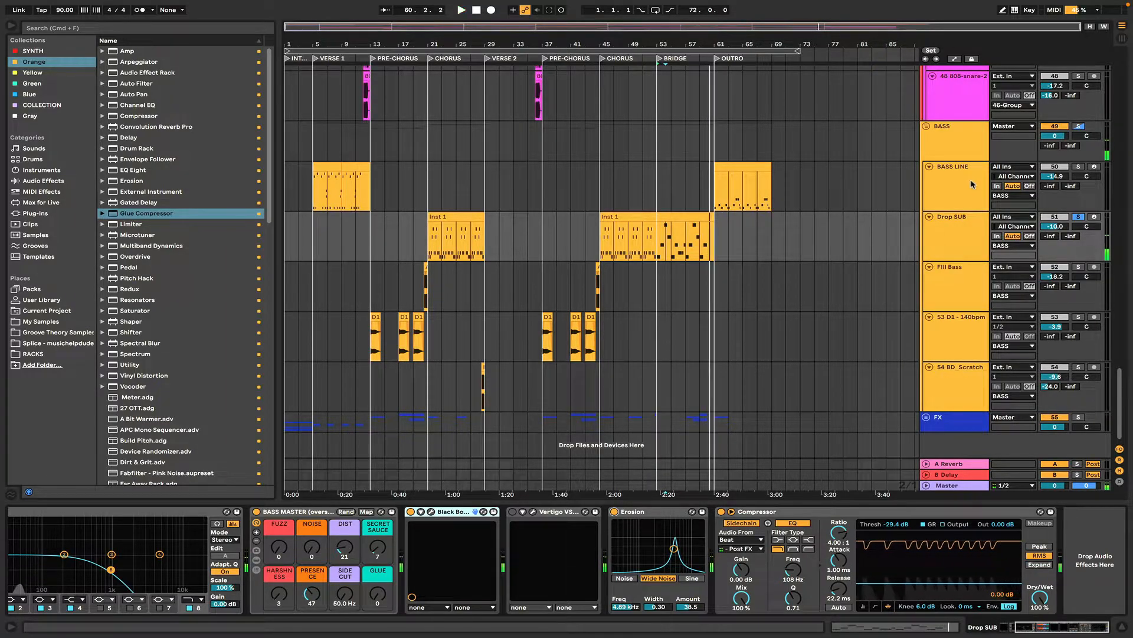
# Step: Solo the BASS LINE track, play it from the outro at bar 61 and show its device chain
pyautogui.click(750, 167)
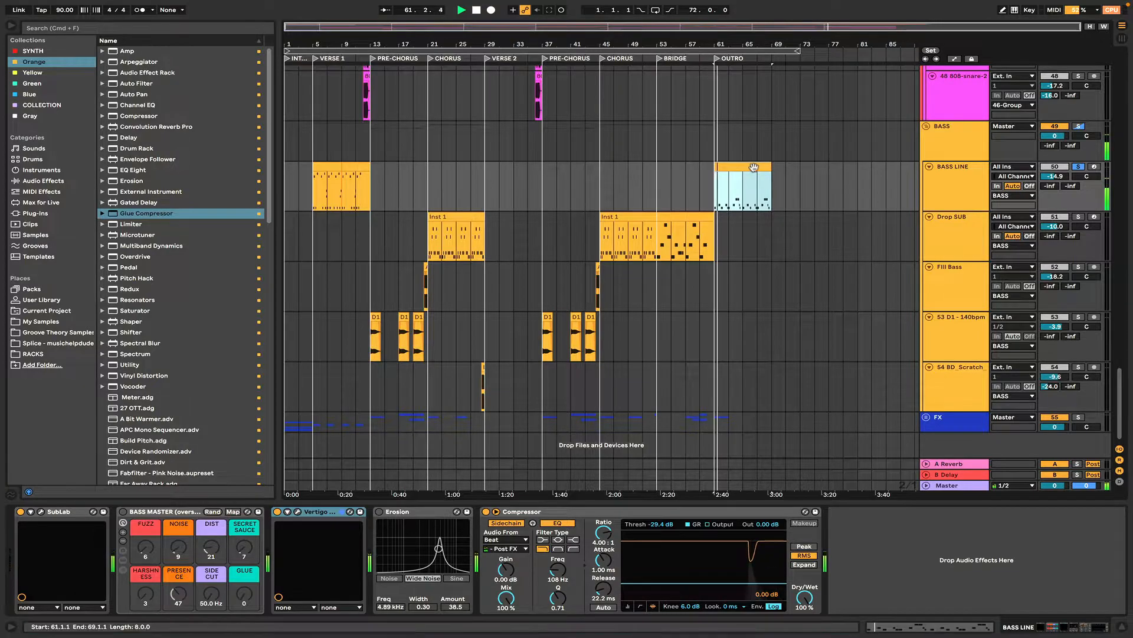
pyautogui.doubleClick(752, 167)
pyautogui.click(951, 168)
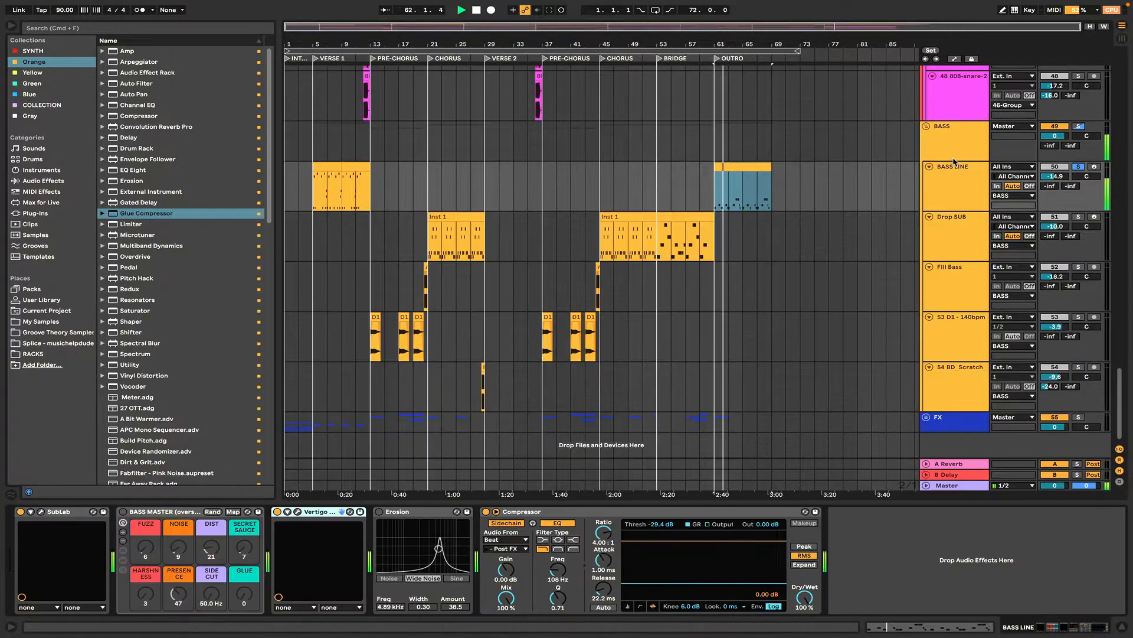
# Step: Toggle the Erosion effect on the BASS LINE track, and show the Drop SUB device chain for comparison
pyautogui.click(379, 512)
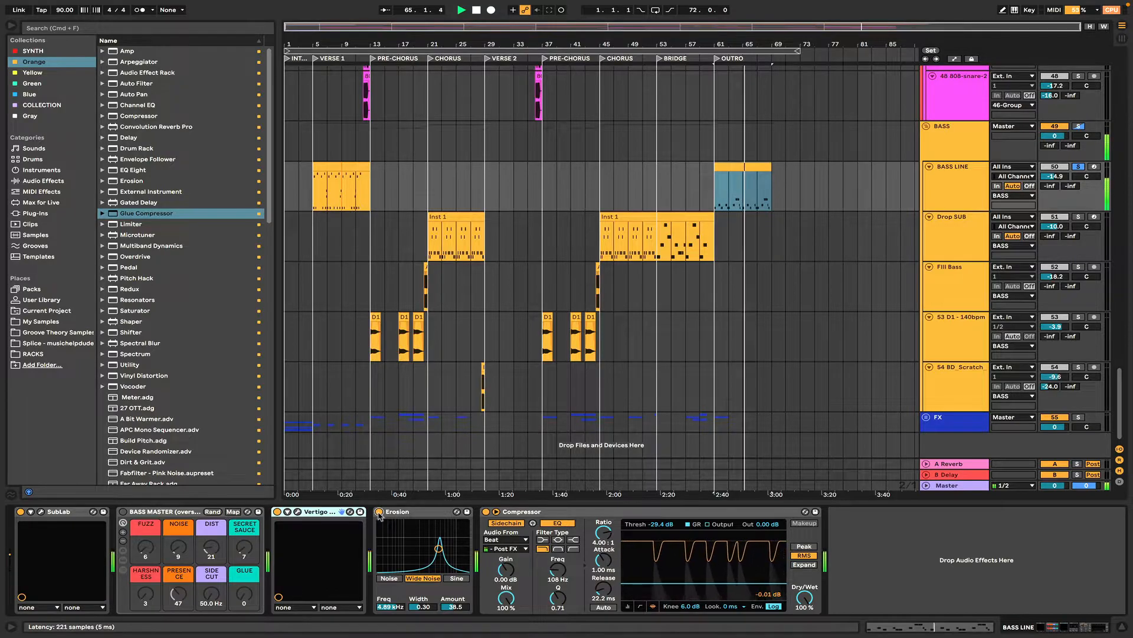
pyautogui.click(969, 188)
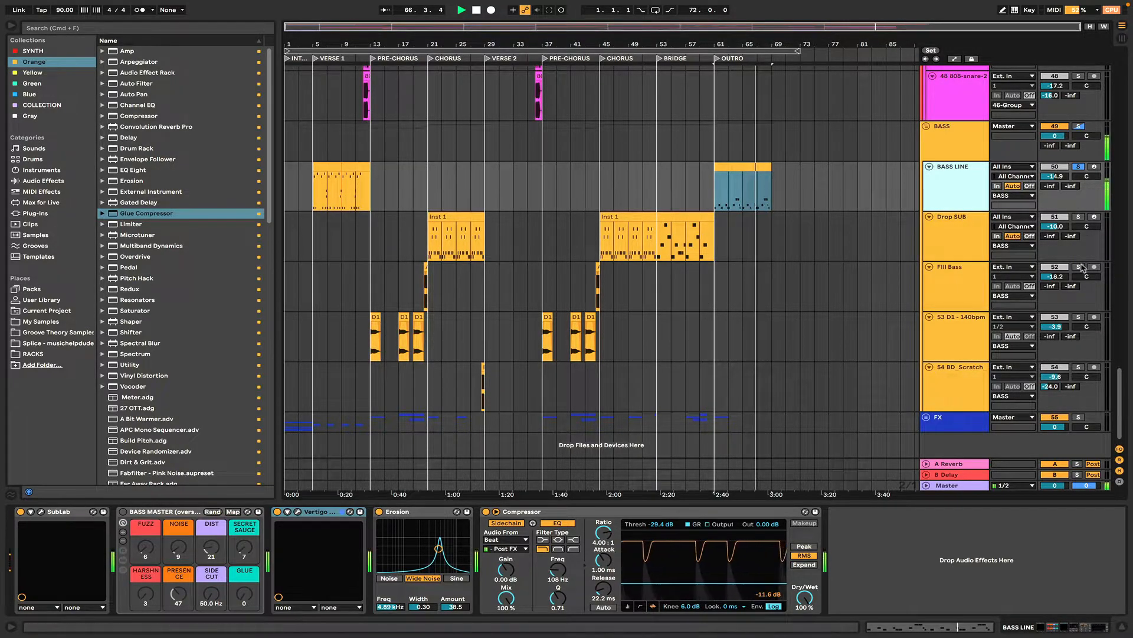
pyautogui.click(979, 244)
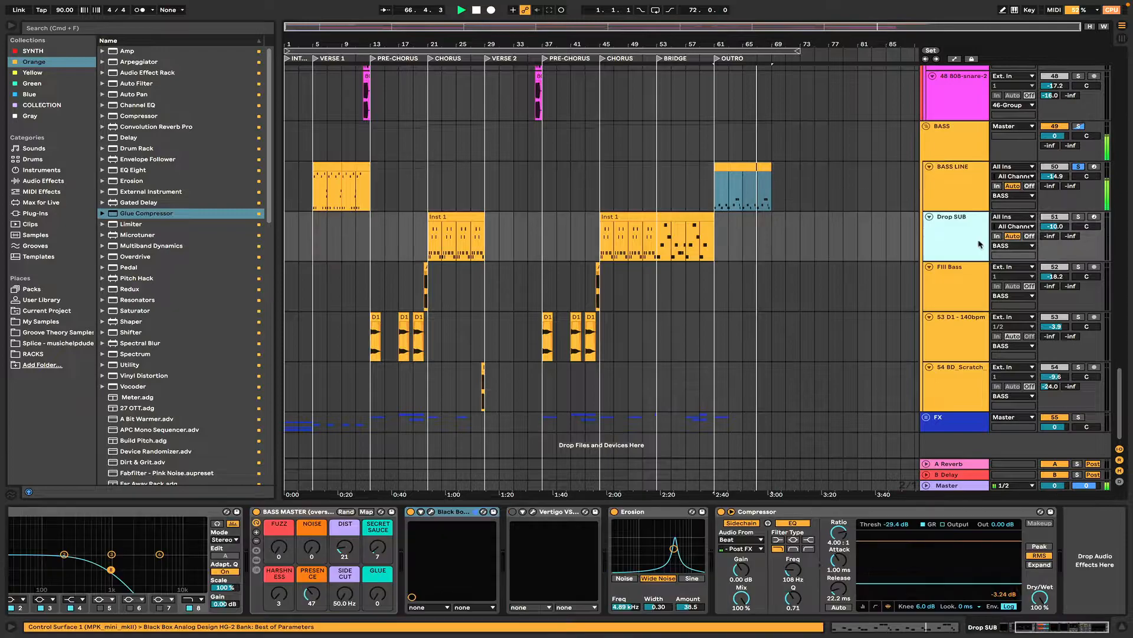
# Step: Show the BASS LINE device chain again and open the notes of its outro clip
pyautogui.click(959, 189)
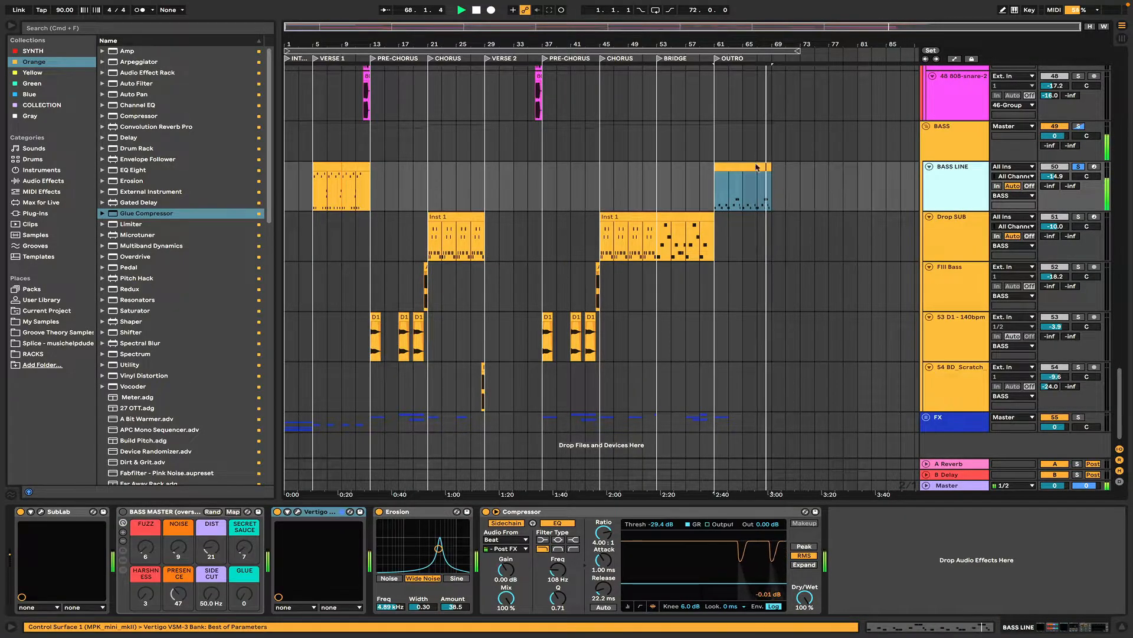
pyautogui.doubleClick(743, 186)
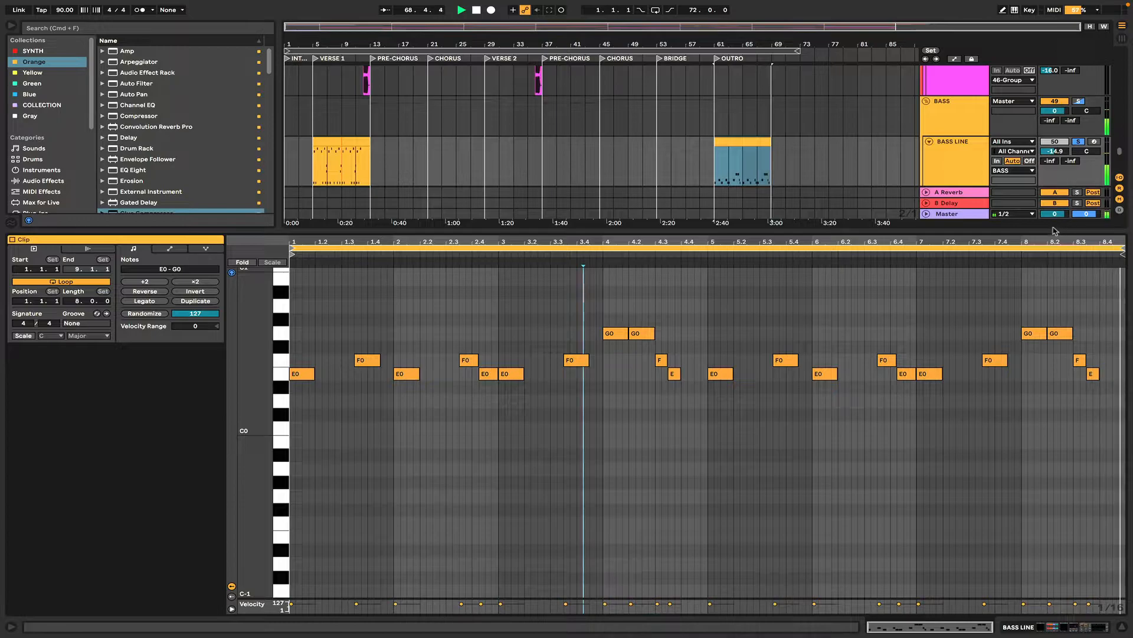
pyautogui.moveTo(1049, 230); pyautogui.dragTo(1057, 603)
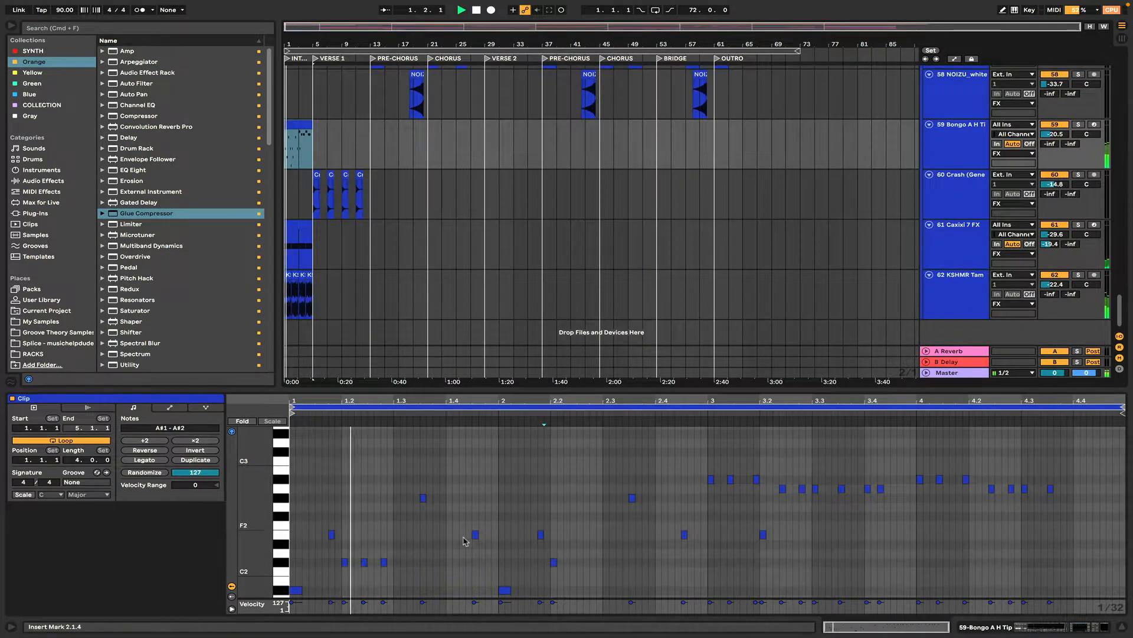
# Step: Play the intro effects and look over the Bongo and Caxixi 7 FX clips' notes and the first Crash clip's waveform
pyautogui.scroll(-3, 468, 536)
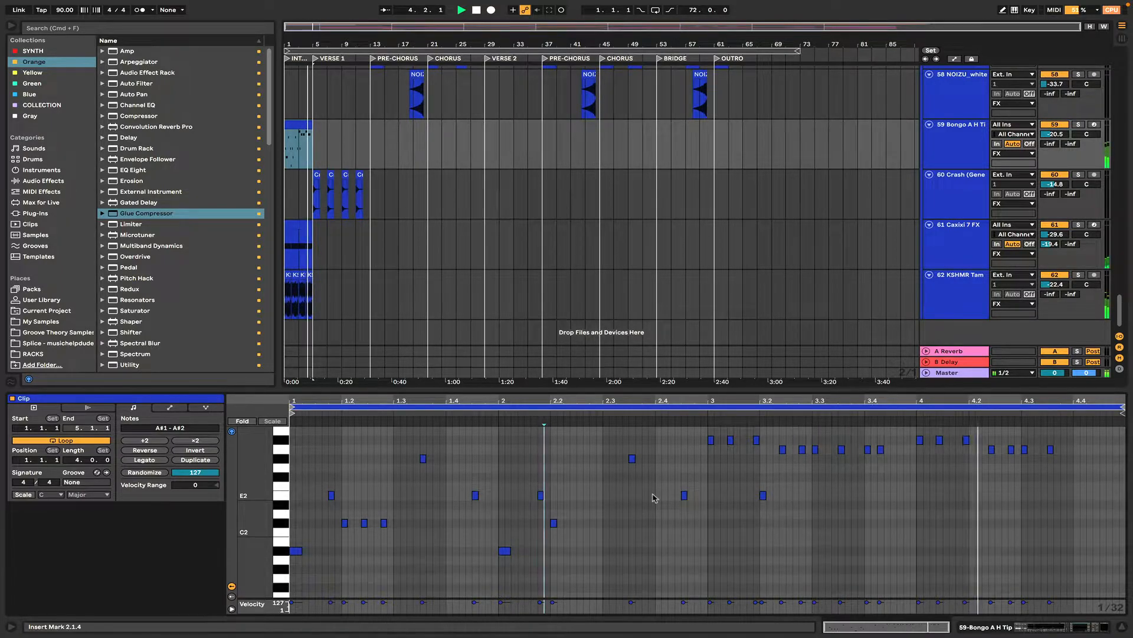
pyautogui.click(296, 227)
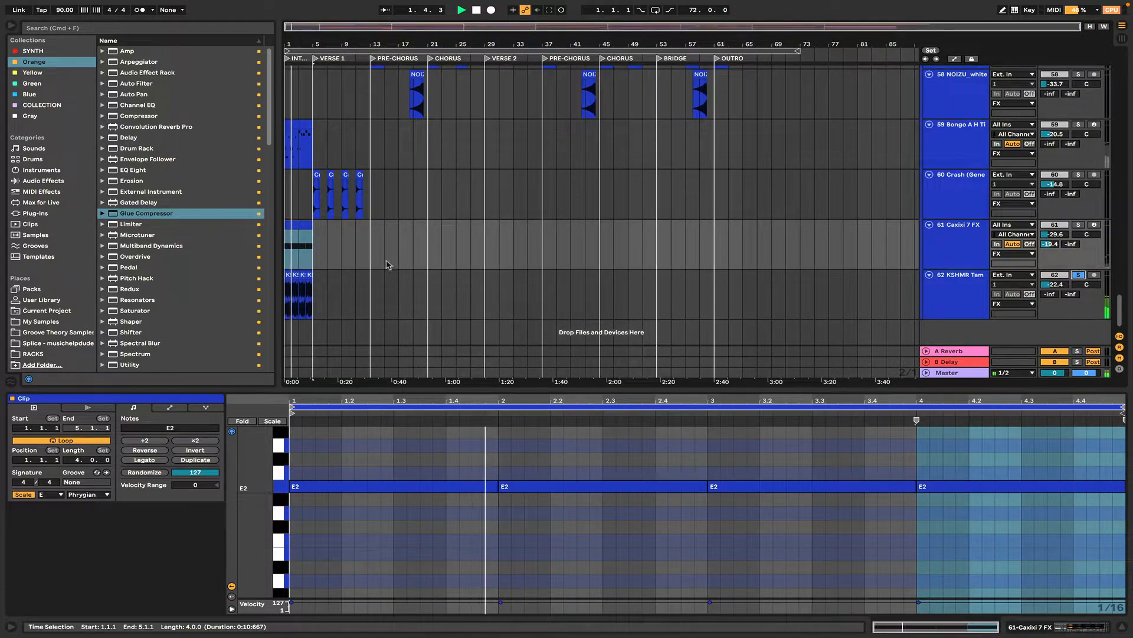
pyautogui.click(316, 200)
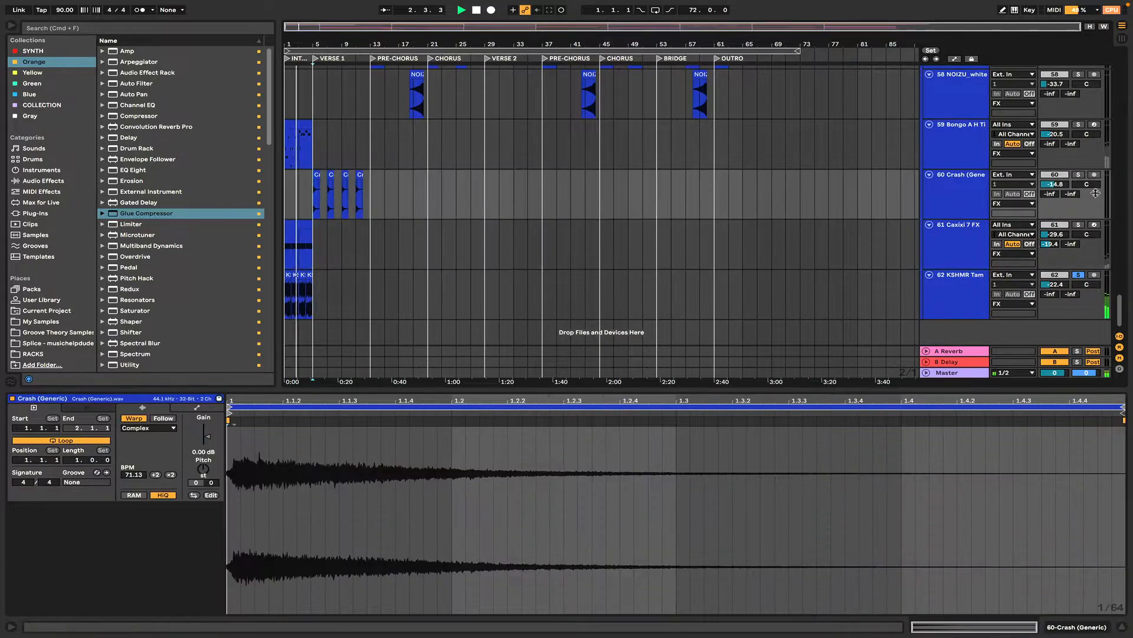
# Step: Solo the Crash track and play its start in verse 1
pyautogui.click(1079, 175)
pyautogui.press('space')
pyautogui.scroll(5, 504, 197)
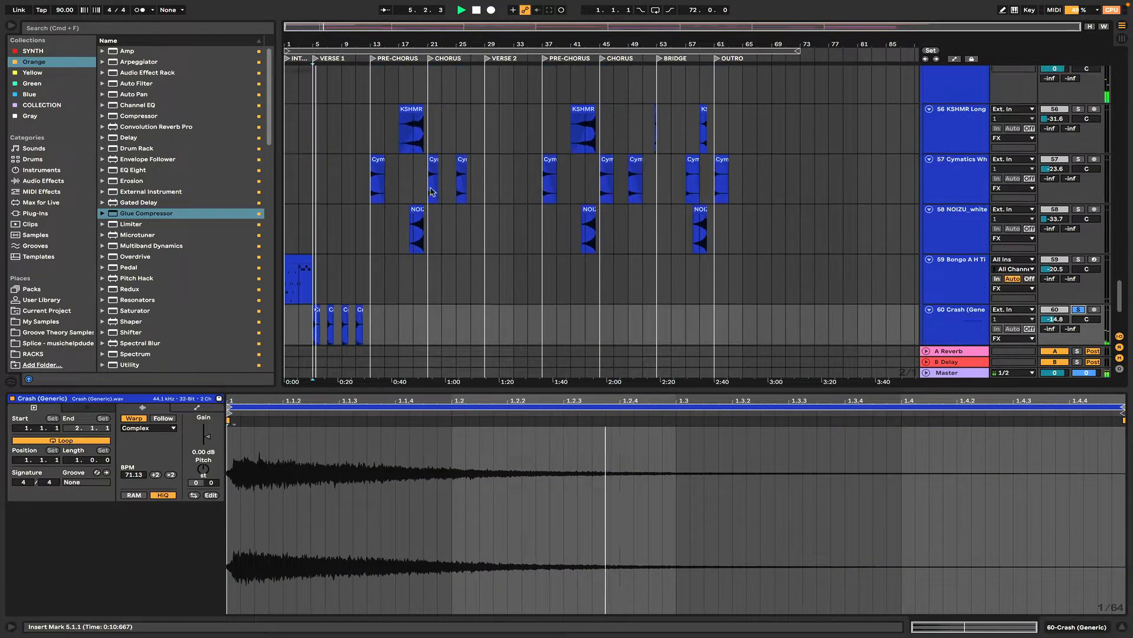
pyautogui.press('space')
# Step: Play the FX group from the first Cymatics White Noise clip and from the first KSHMR Long Sweep clip, viewing both waveforms
pyautogui.click(379, 203)
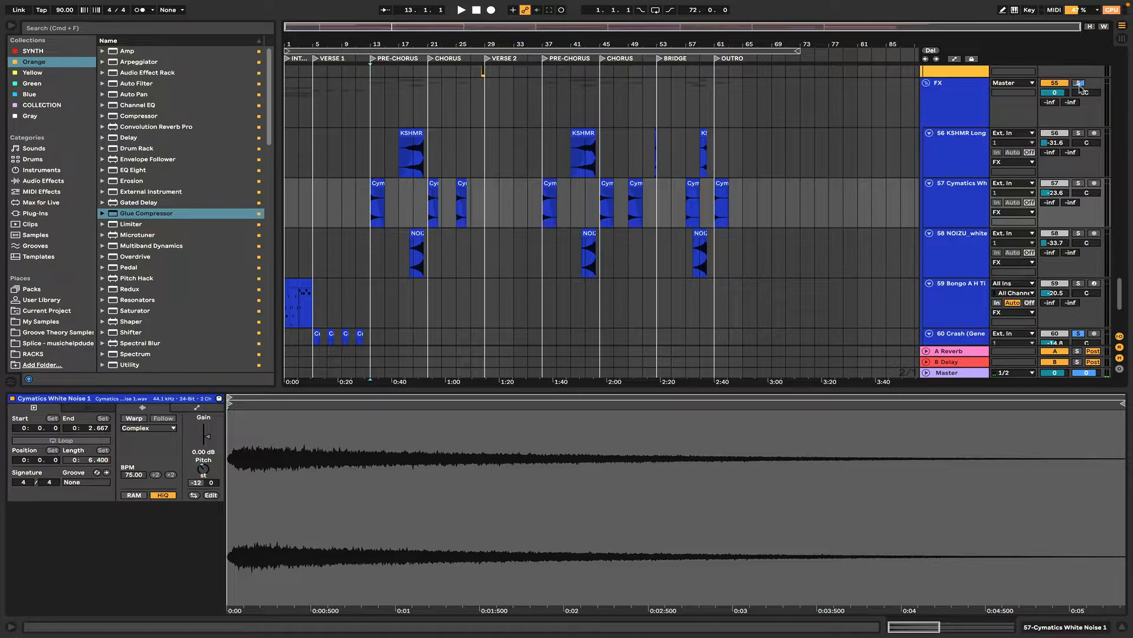
pyautogui.press('space')
pyautogui.click(413, 172)
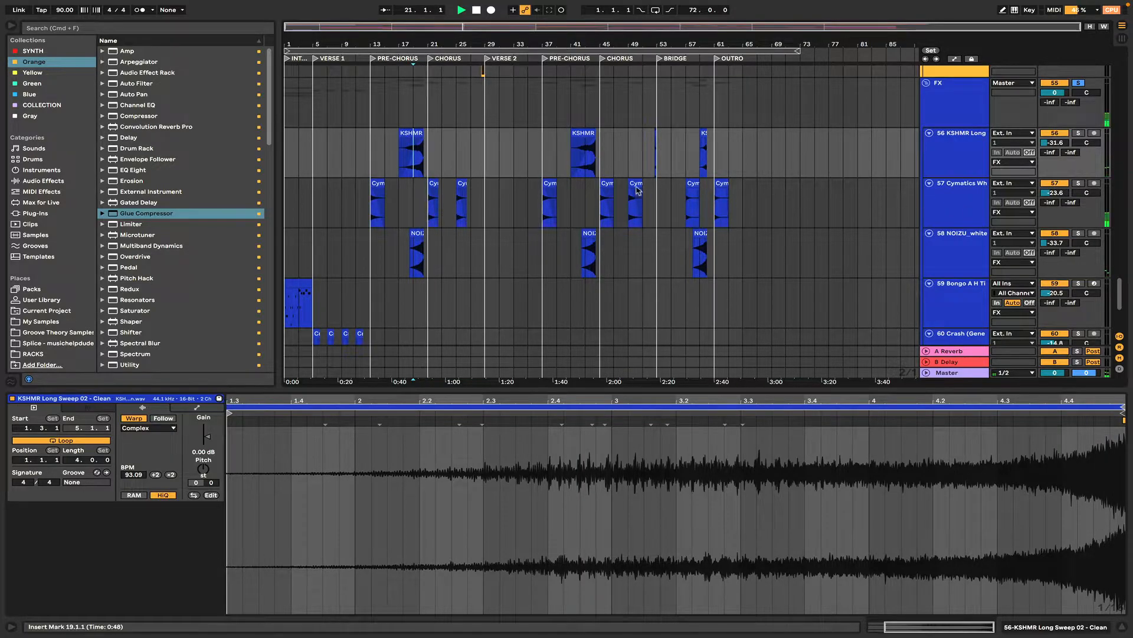
pyautogui.scroll(-3, 683, 216)
pyautogui.scroll(6, 683, 215)
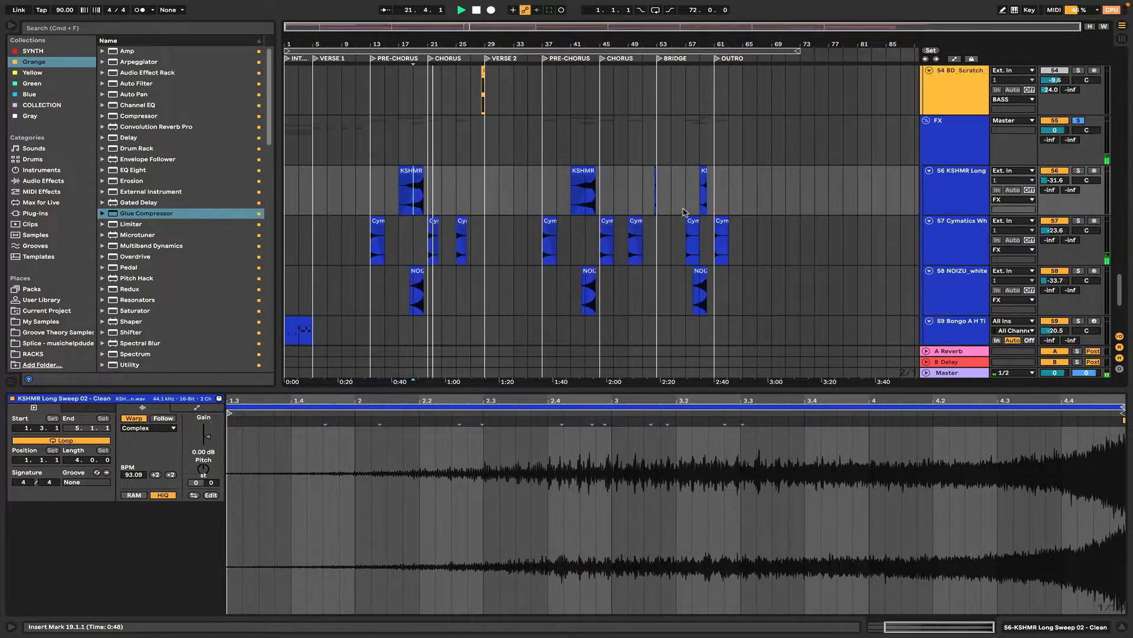
# Step: Solo the BD_Scratch track and play its clip just before verse 2
pyautogui.scroll(2, 704, 209)
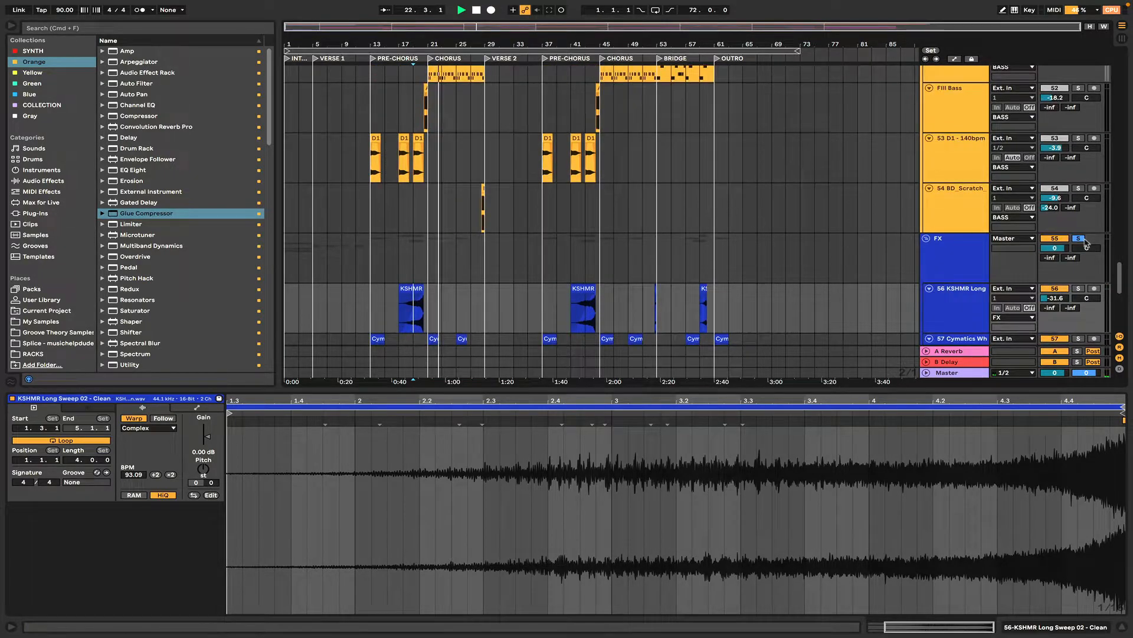
pyautogui.click(473, 210)
pyautogui.press('space')
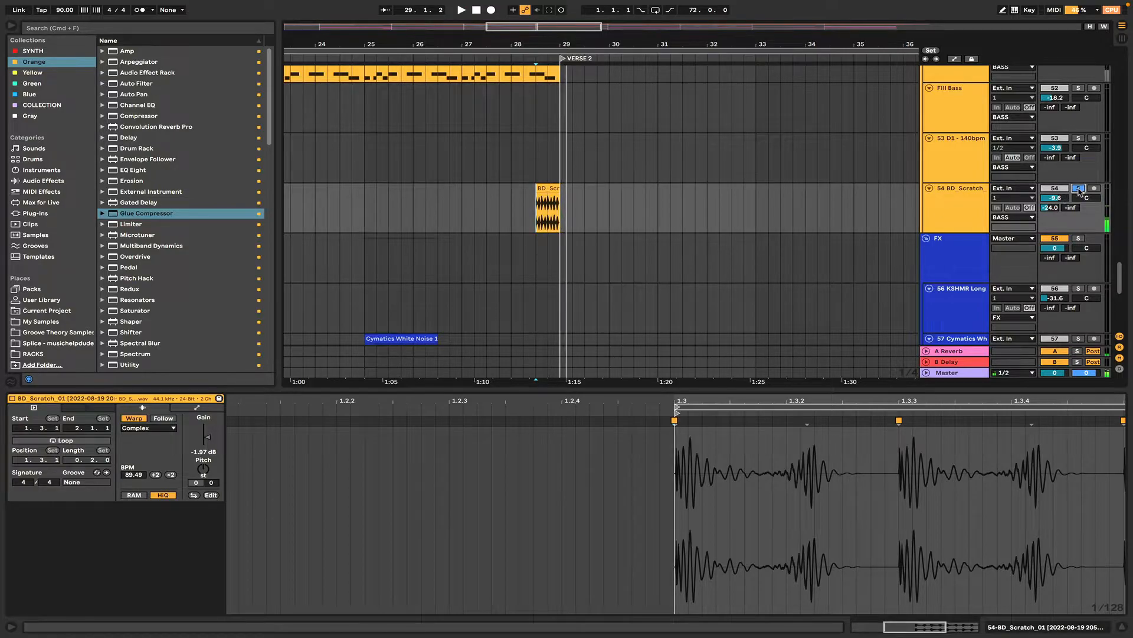
pyautogui.scroll(5, 653, 132)
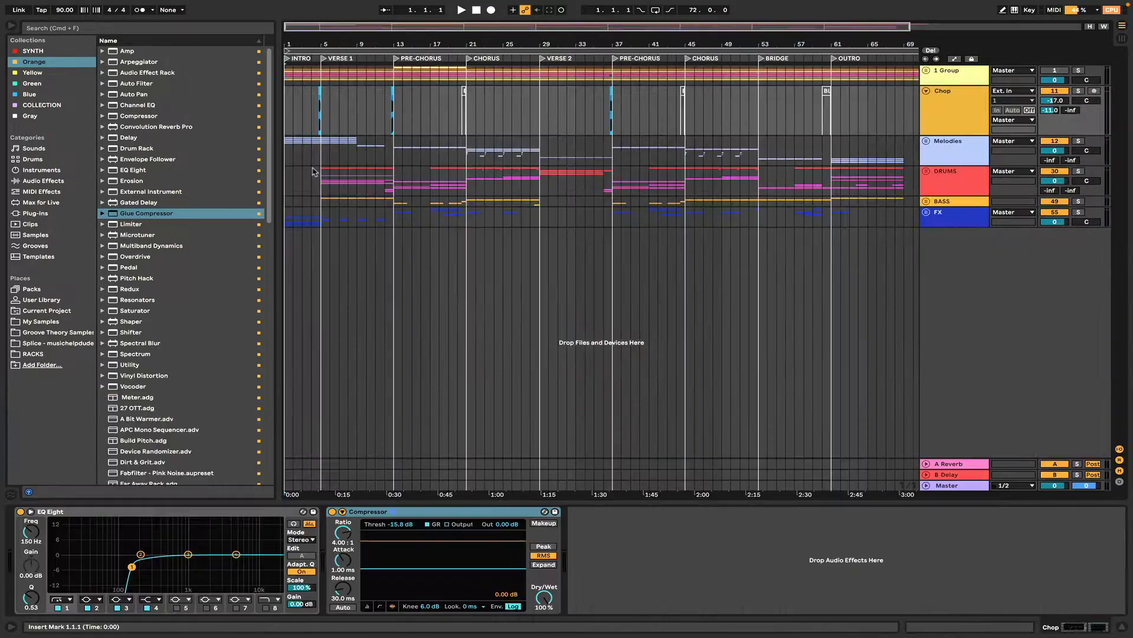
# Step: Play the full song from the start and inspect the smartComp plug-in on the Melodies group
pyautogui.click(289, 164)
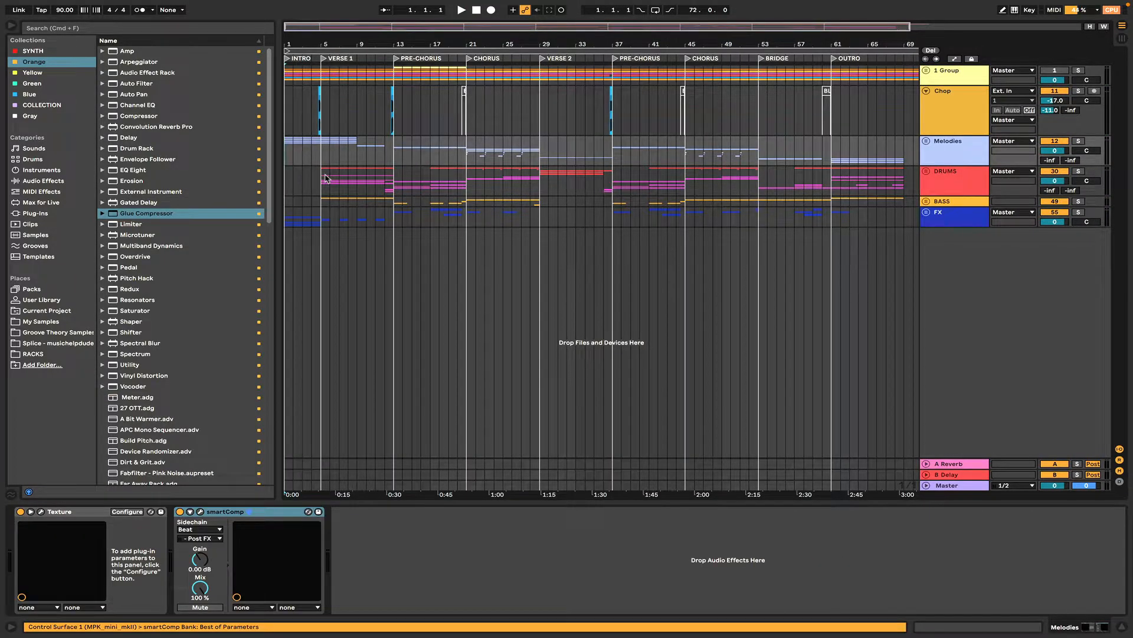
pyautogui.click(200, 512)
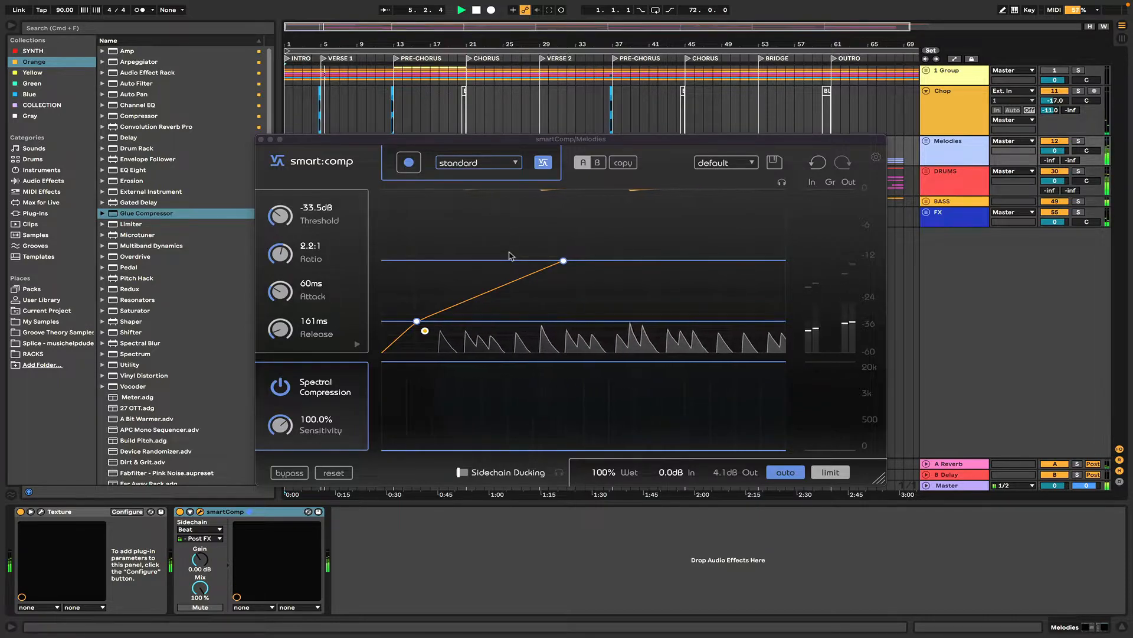
pyautogui.click(261, 139)
# Step: Show the Master device chain and inspect its Pro-MB and soothe2 plug-ins
pyautogui.click(952, 485)
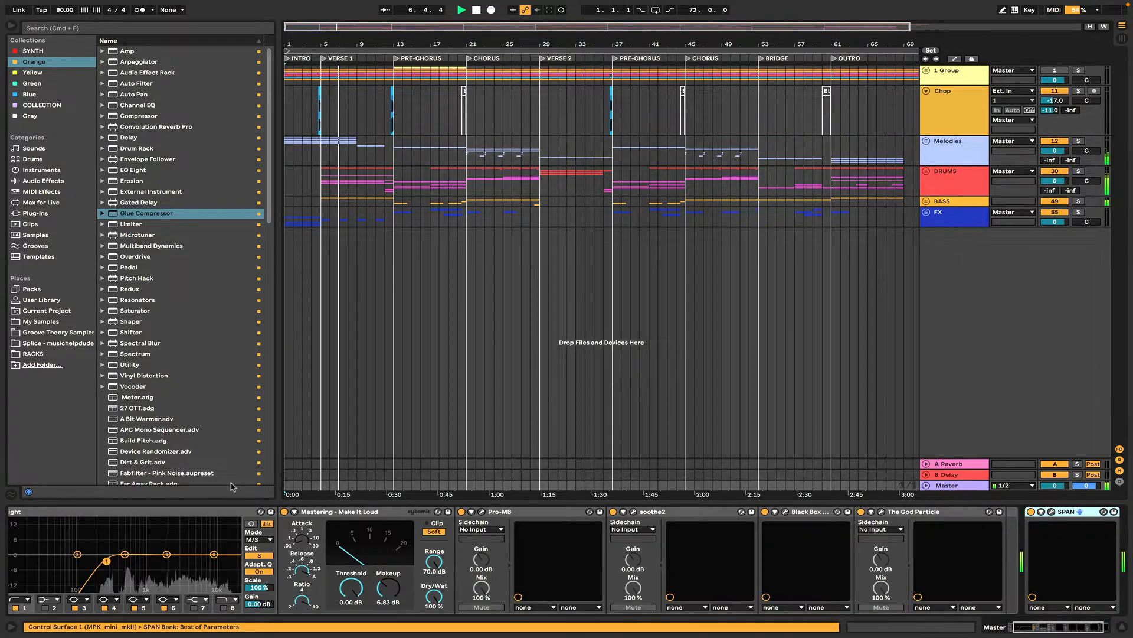
pyautogui.click(482, 512)
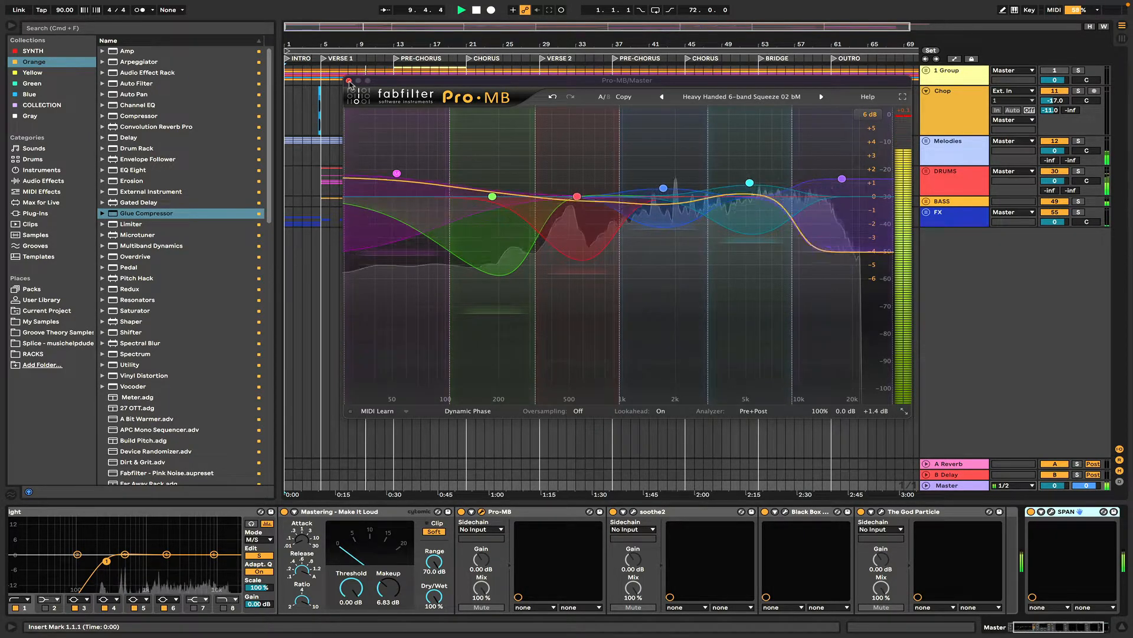
pyautogui.click(349, 81)
pyautogui.click(633, 512)
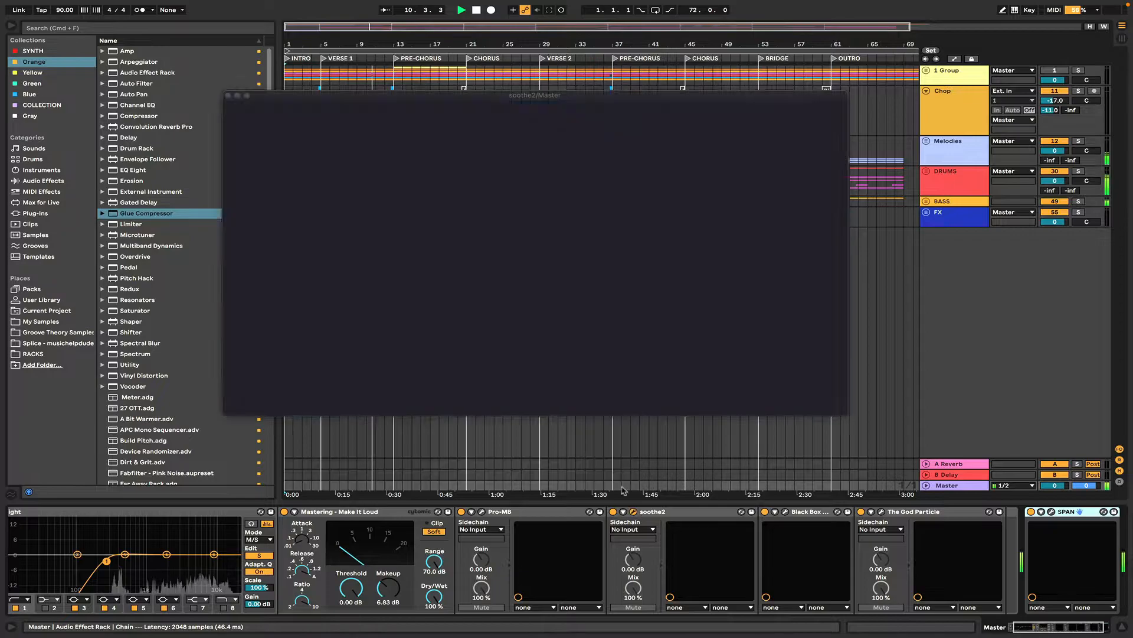
pyautogui.click(227, 96)
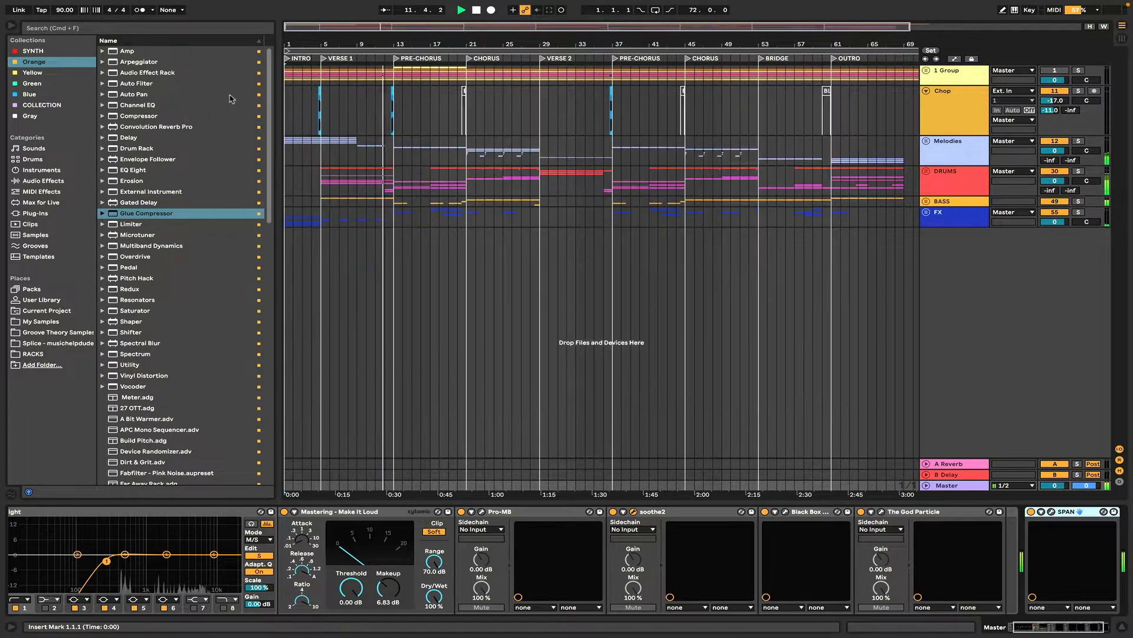
# Step: Inspect the Black Box Analog Design HG-2 and The God Particle plug-ins on the Master
pyautogui.click(786, 511)
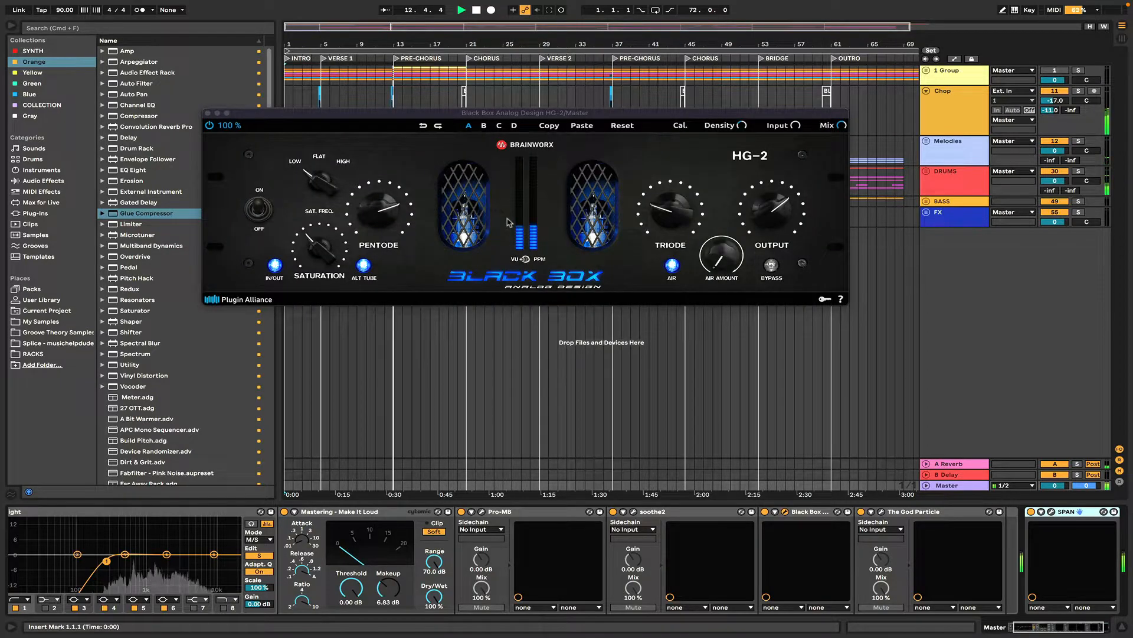
pyautogui.click(208, 113)
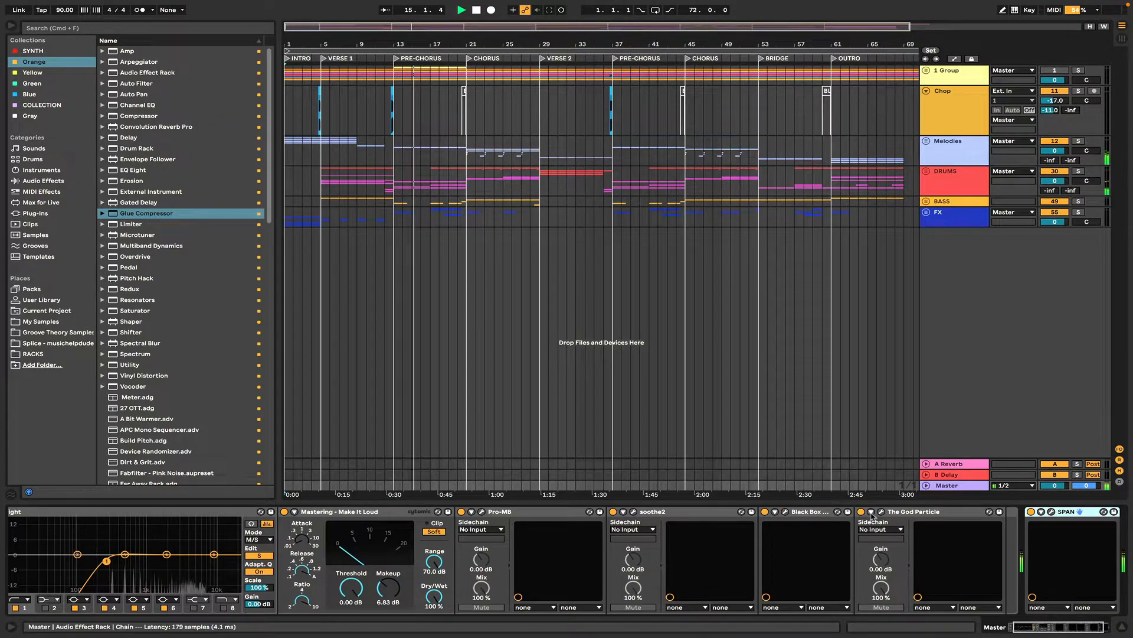
pyautogui.click(882, 512)
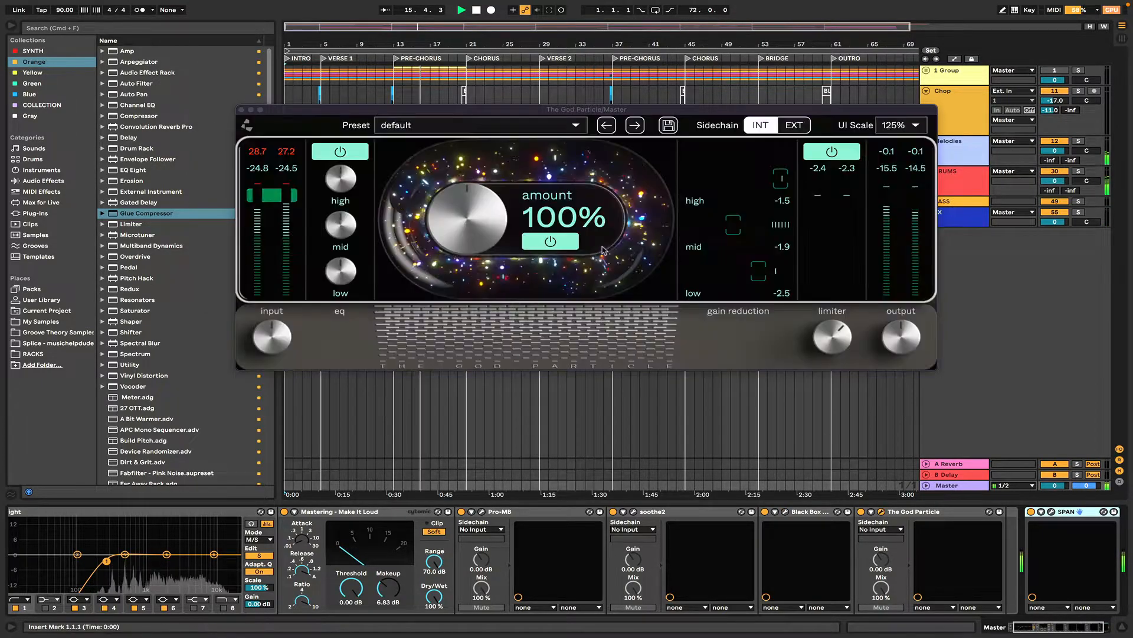
pyautogui.click(241, 111)
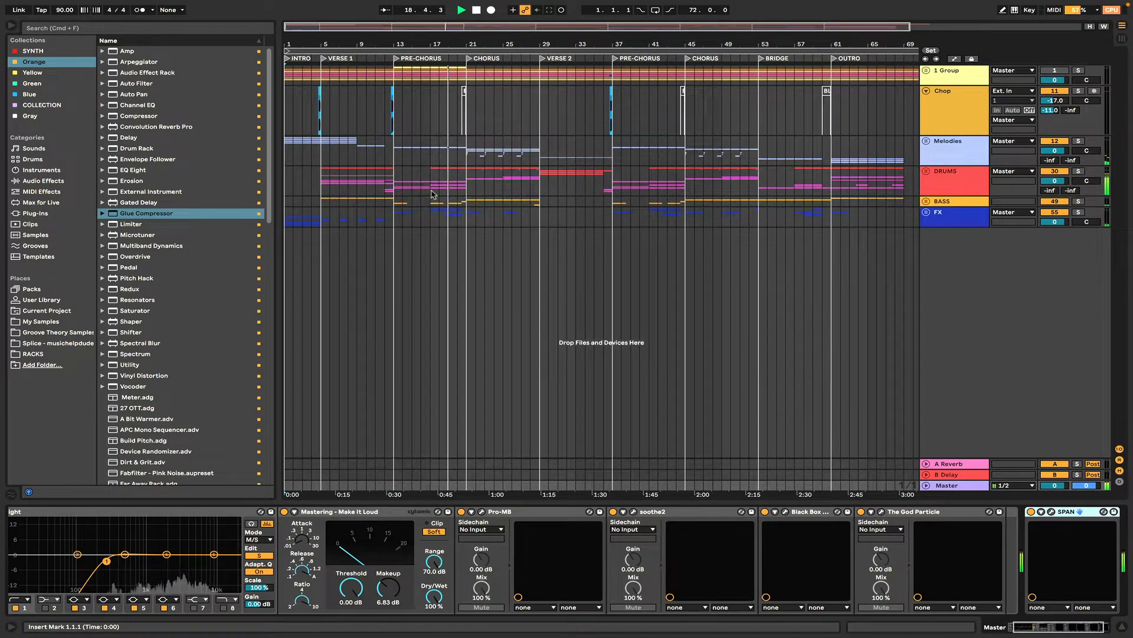
# Step: Expand the Melodies group and examine the first chorus's clips and A-Reverb send automation up close during playback
pyautogui.click(926, 141)
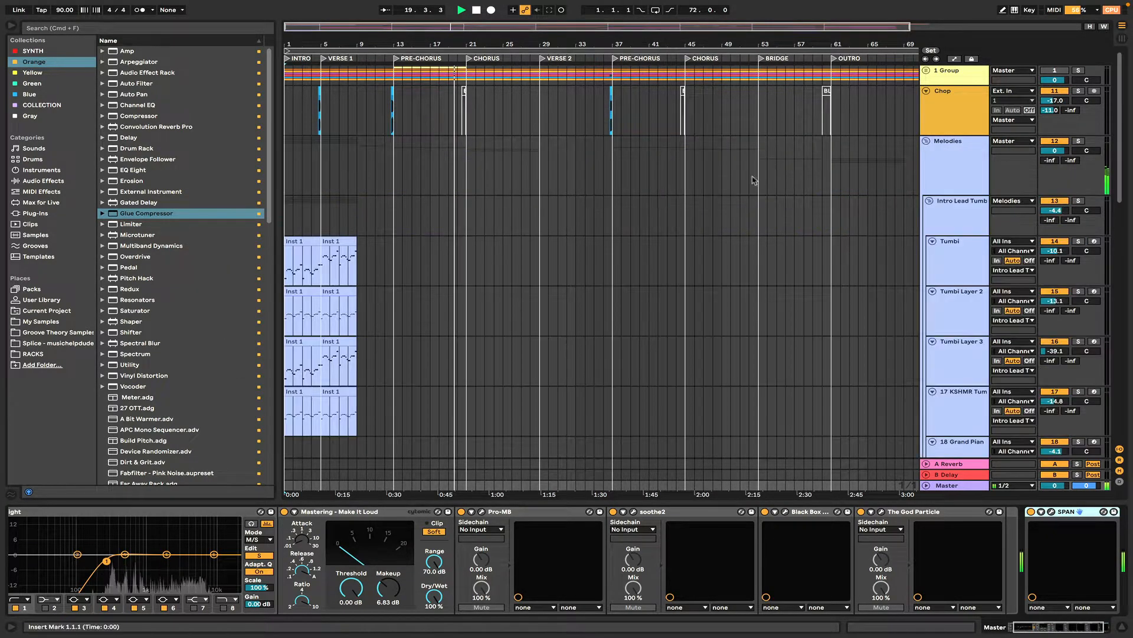
pyautogui.scroll(-10, 541, 230)
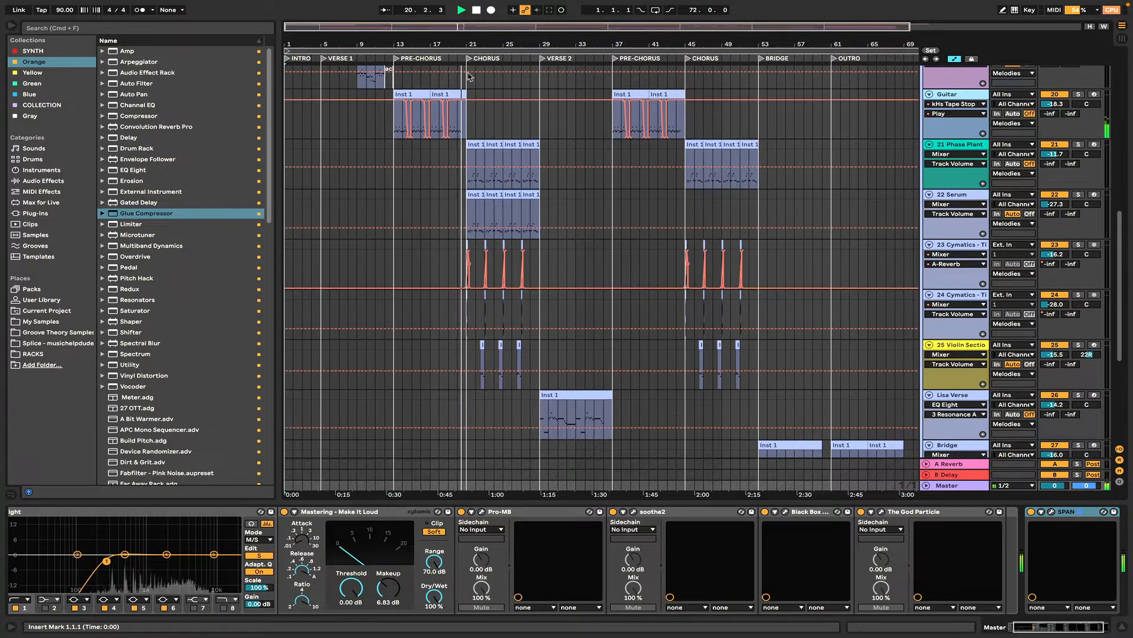
pyautogui.moveTo(452, 47); pyautogui.dragTo(453, 115)
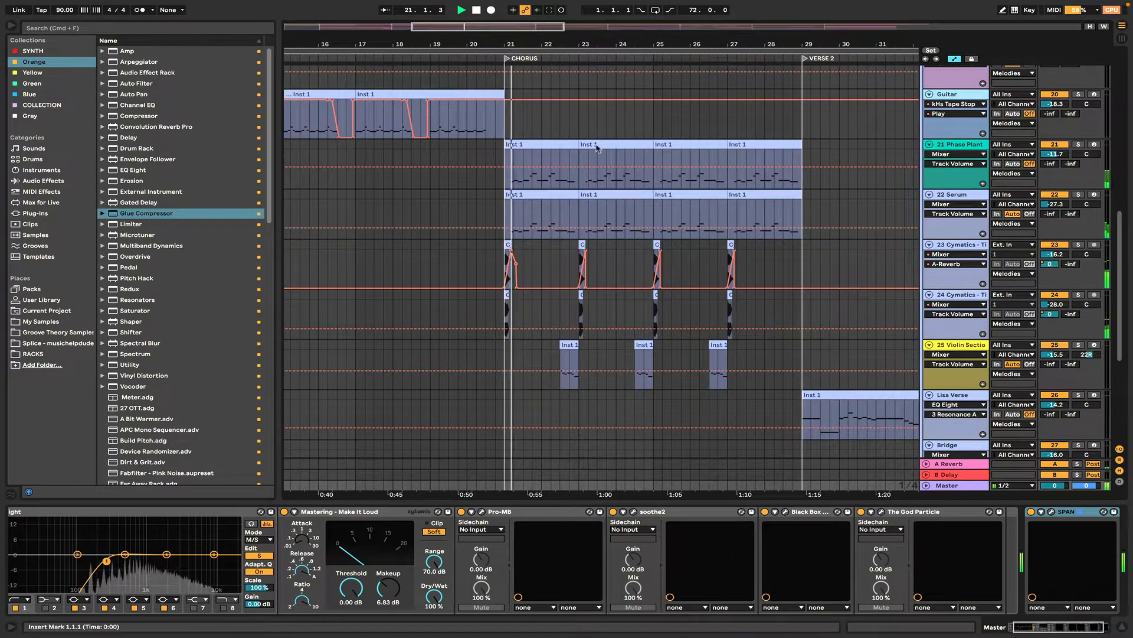
pyautogui.moveTo(578, 43); pyautogui.dragTo(602, 84)
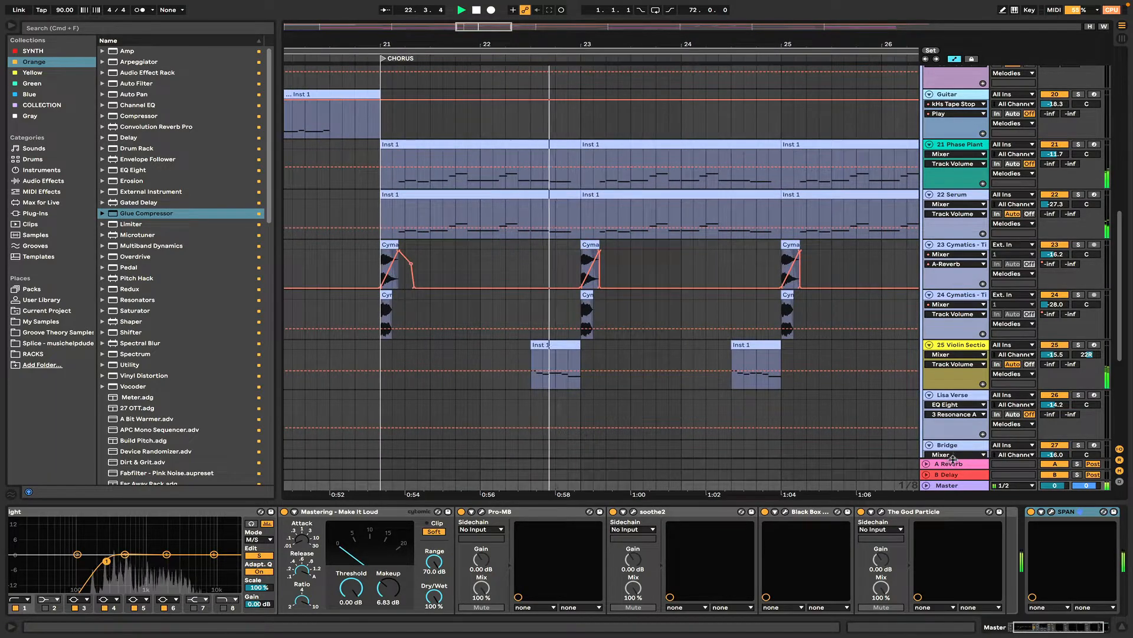
# Step: Show the A Reverb return's Reverb settings, and hide the automation lanes
pyautogui.click(955, 464)
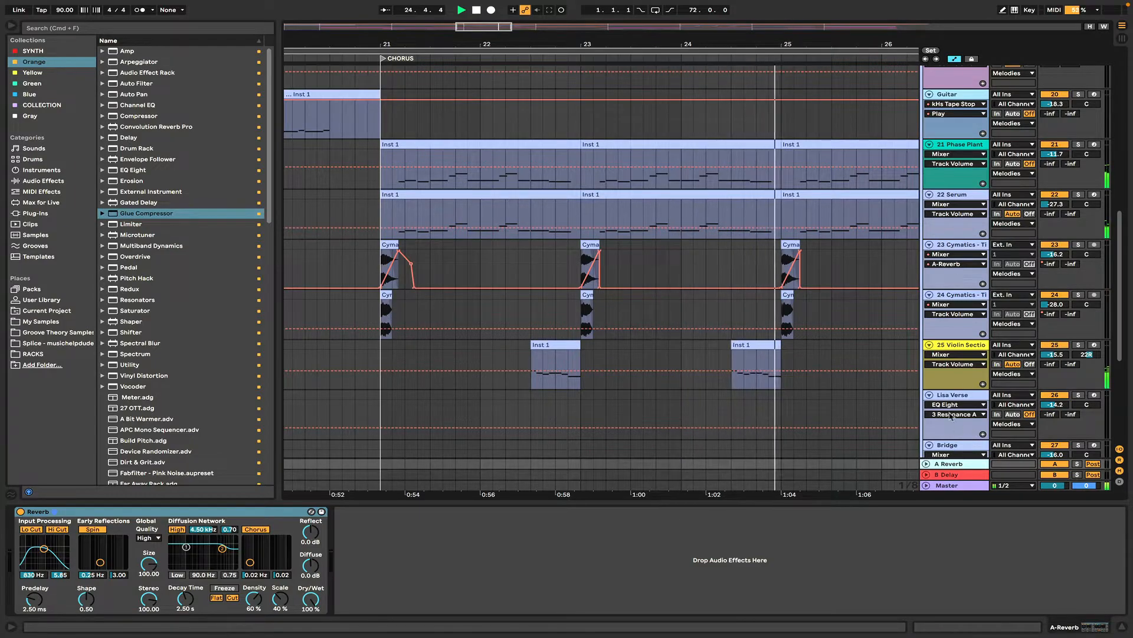
pyautogui.moveTo(746, 41); pyautogui.dragTo(551, 7)
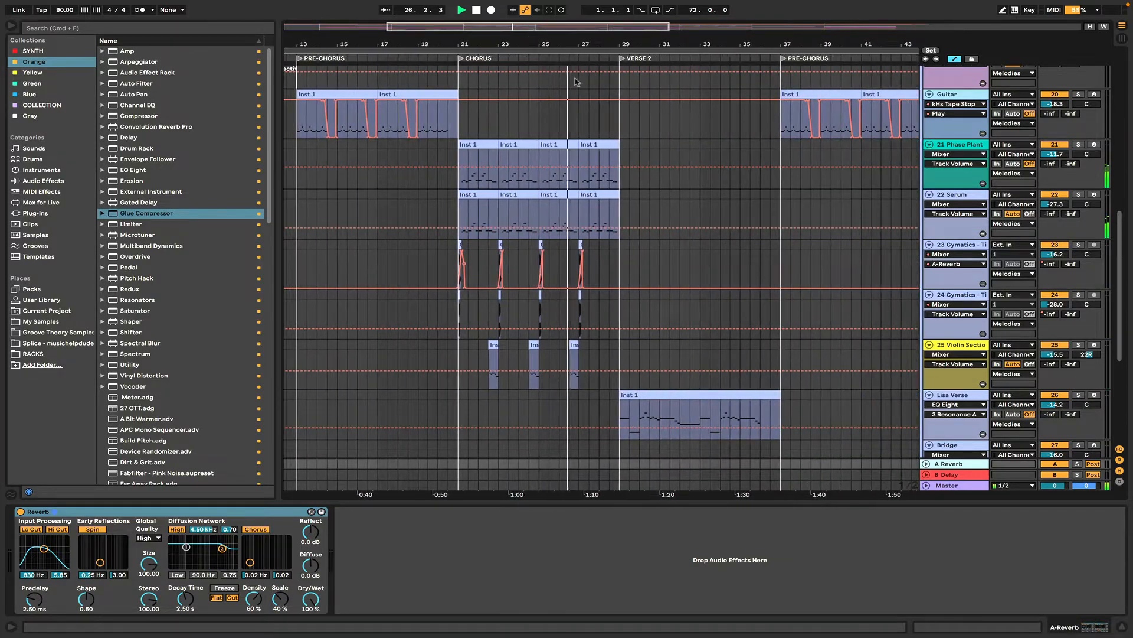
pyautogui.press('a')
# Step: Show the device chains of the 21 Phase Plant track and the verse 2 melody track
pyautogui.scroll(-5, 670, 238)
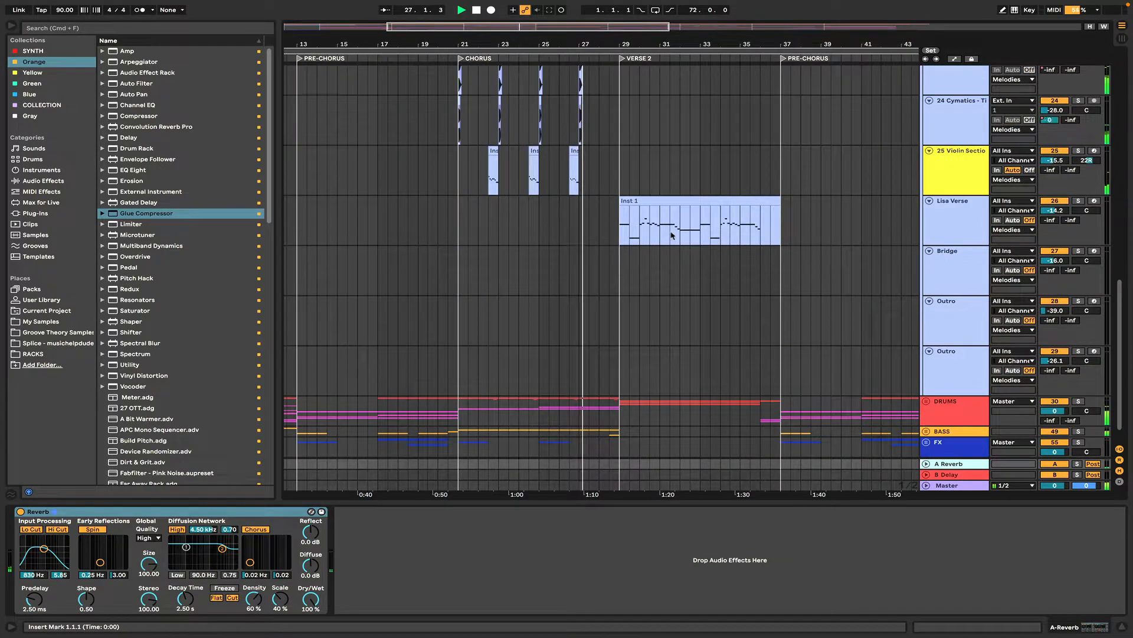
pyautogui.scroll(5, 672, 236)
pyautogui.click(962, 187)
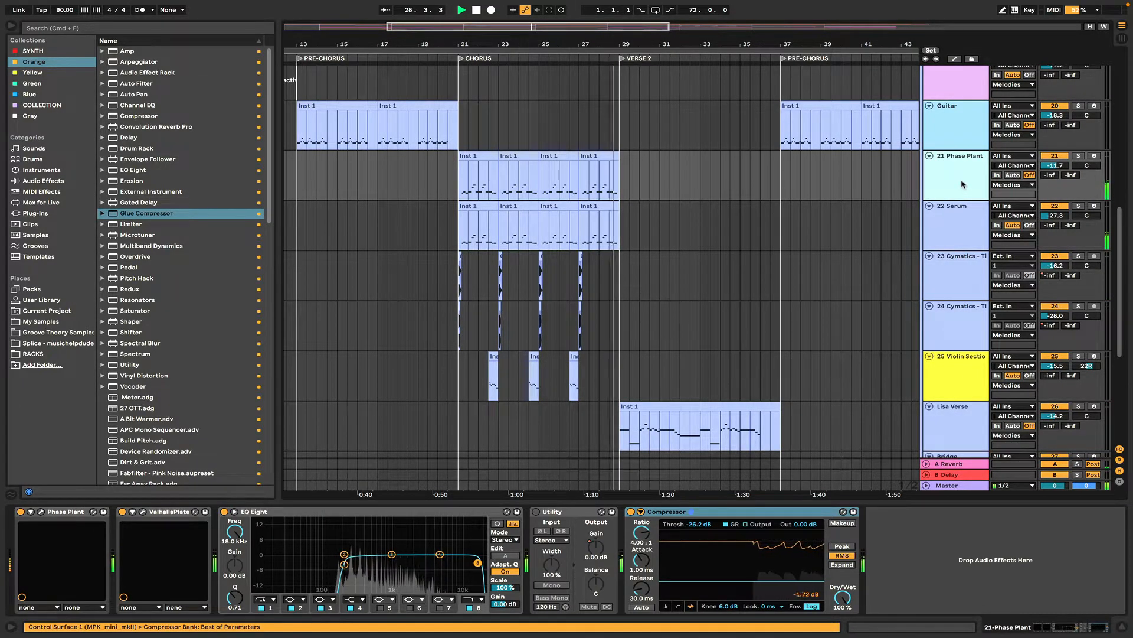
pyautogui.scroll(-3, 821, 265)
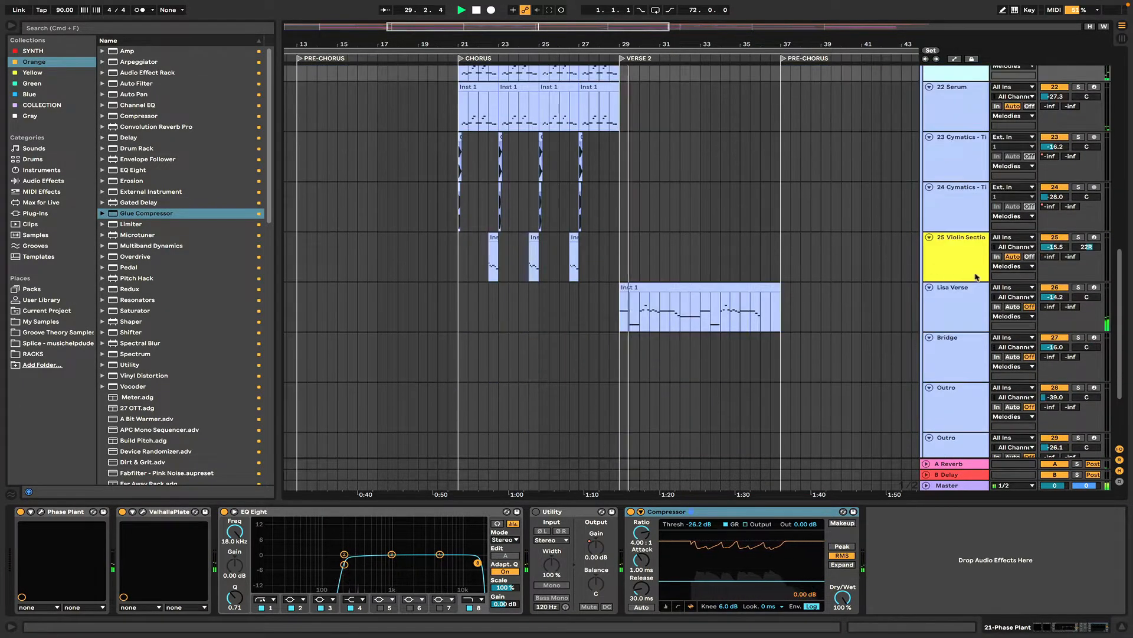
pyautogui.click(956, 308)
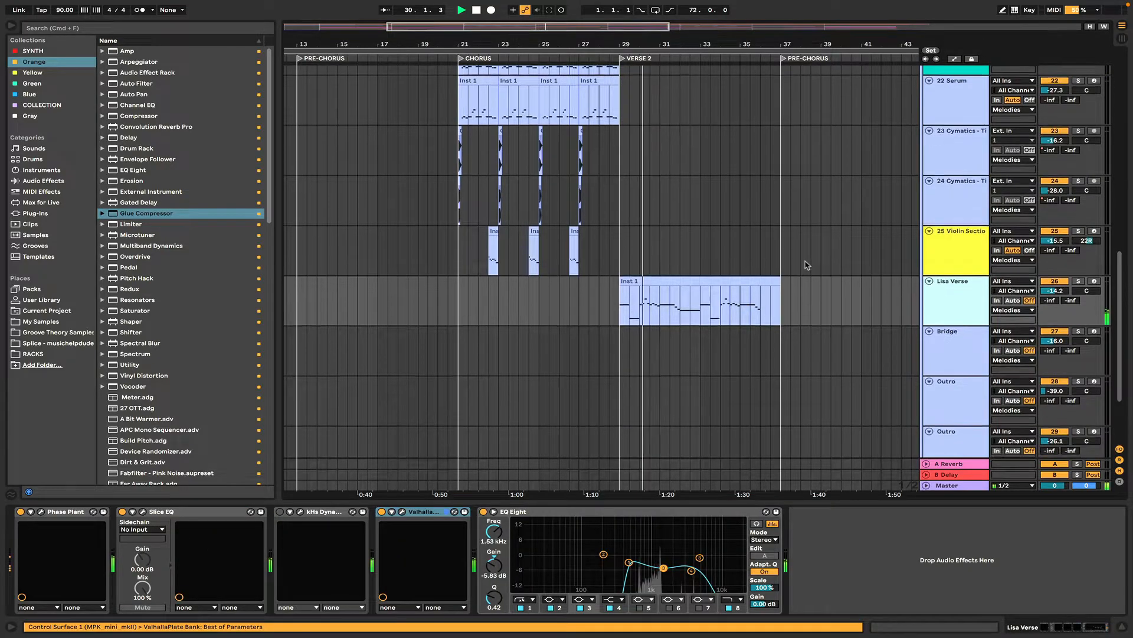
# Step: Follow the playback through verse 2 into the second pre-chorus, looking over the lower melody tracks
pyautogui.scroll(-1, 808, 264)
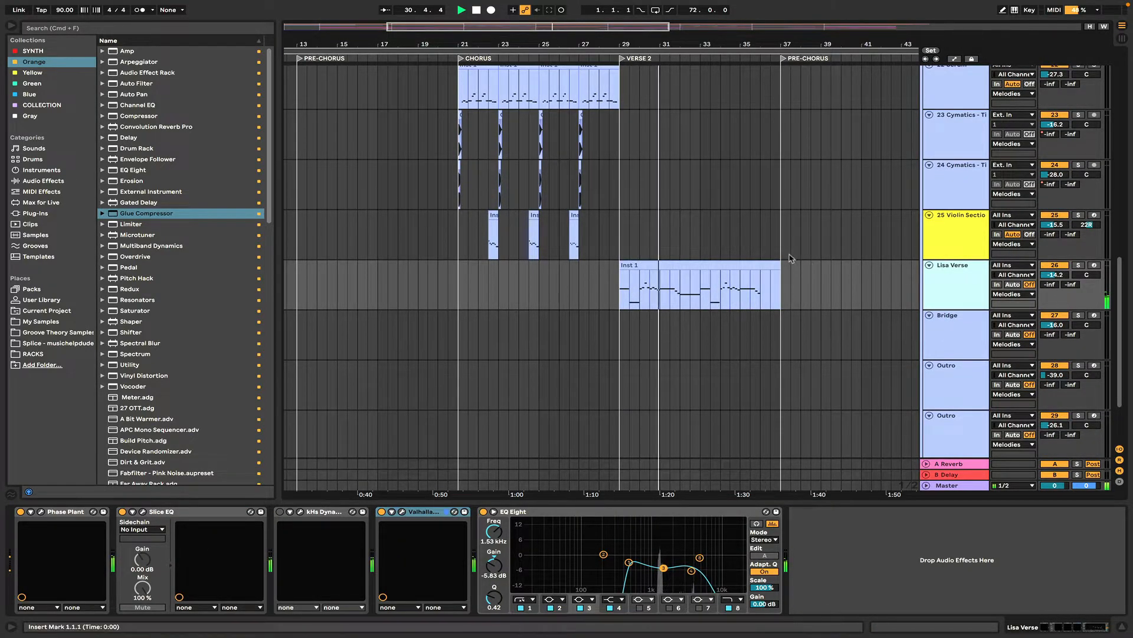
pyautogui.scroll(-2, 767, 242)
pyautogui.scroll(-2, 867, 307)
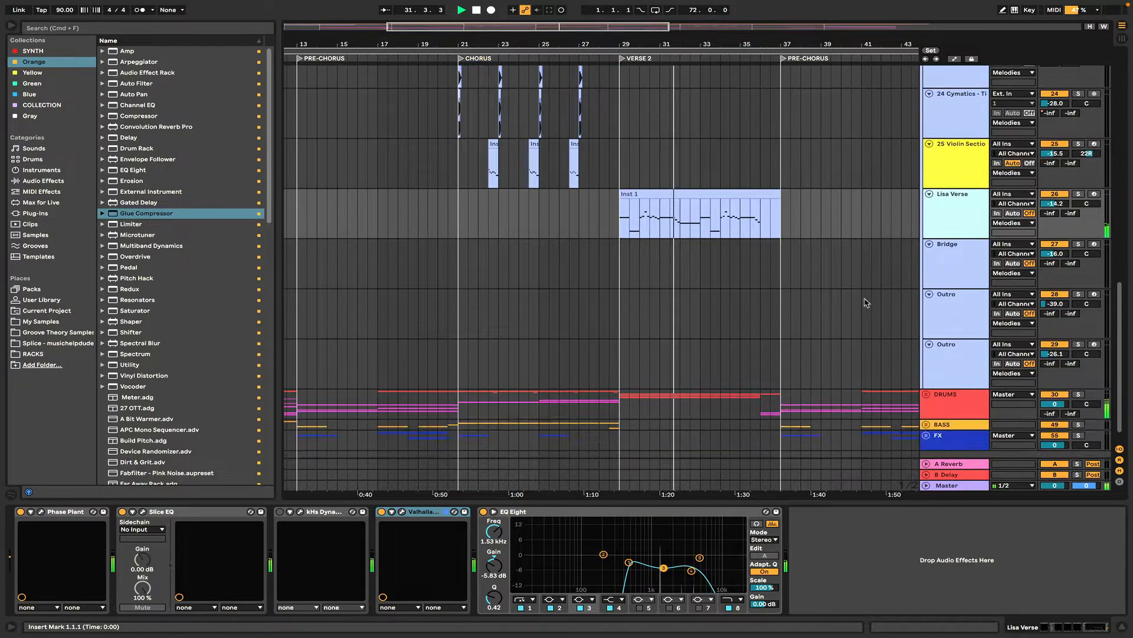
pyautogui.scroll(1, 826, 254)
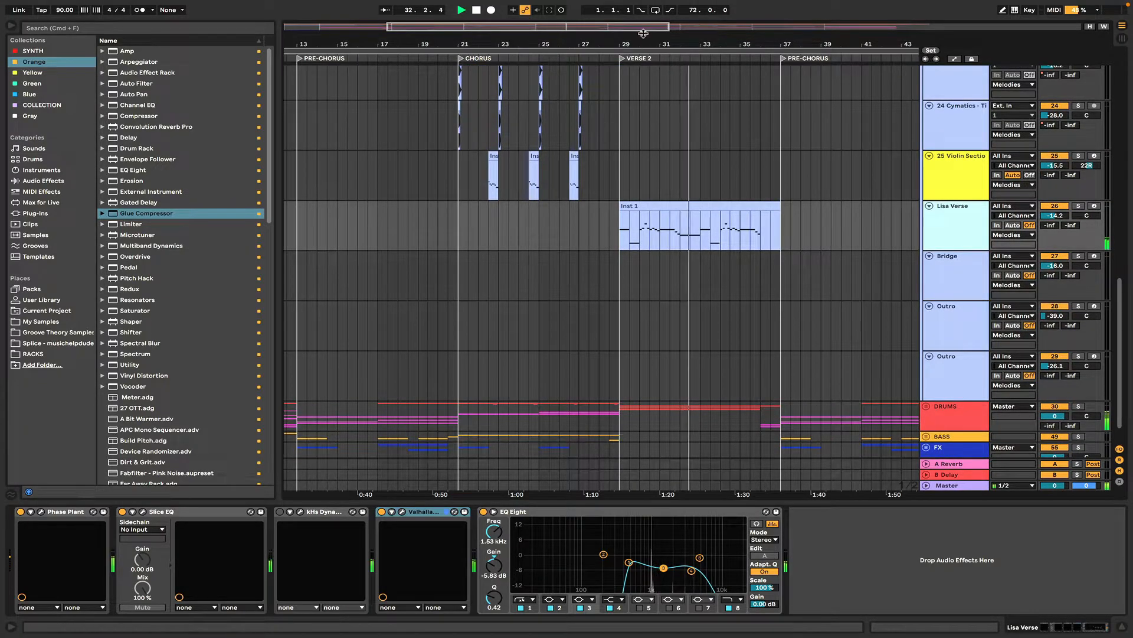
pyautogui.moveTo(649, 28); pyautogui.dragTo(754, 28)
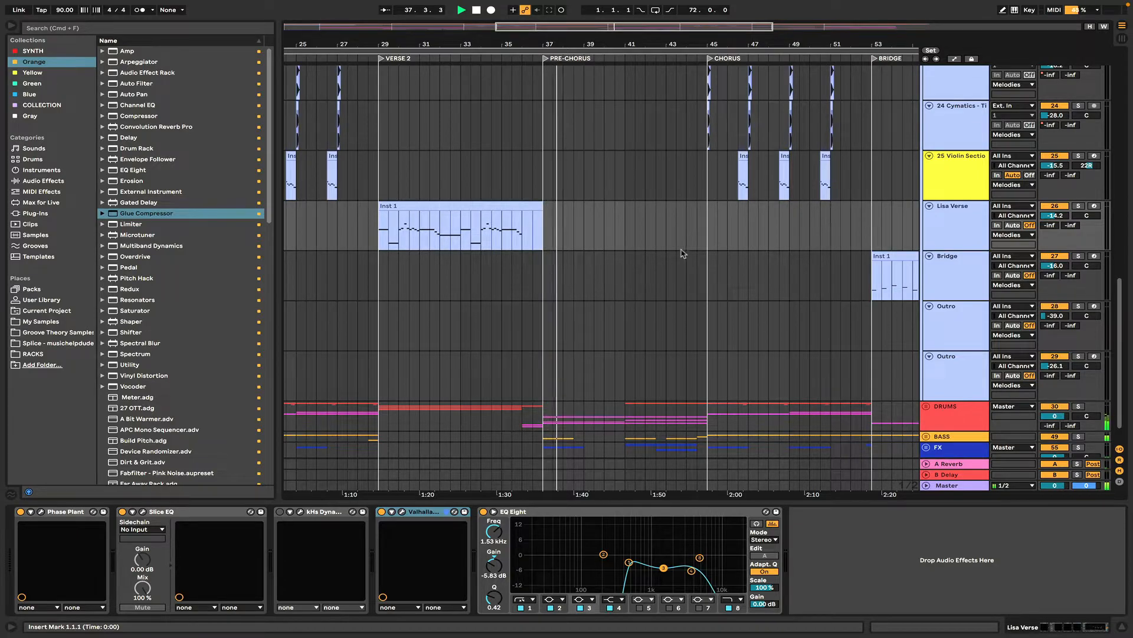
# Step: Show the automation lanes and examine the Guitar track's kHs Tape Stop automation from the second pre-chorus up to the chorus
pyautogui.scroll(5, 683, 239)
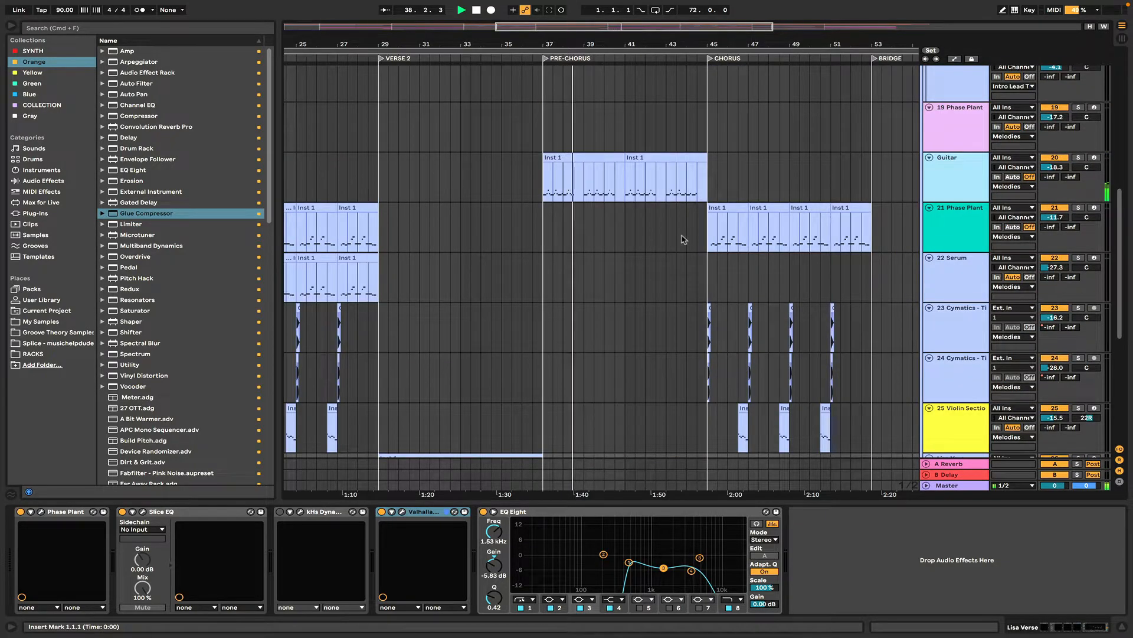
pyautogui.press('a')
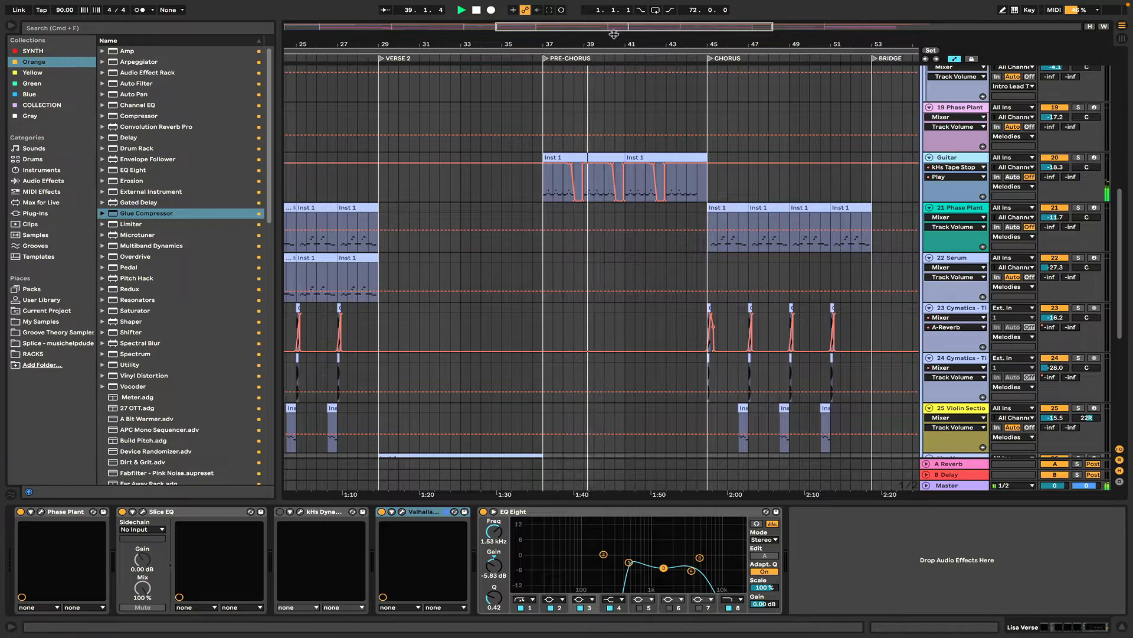
pyautogui.moveTo(614, 45); pyautogui.dragTo(571, 117)
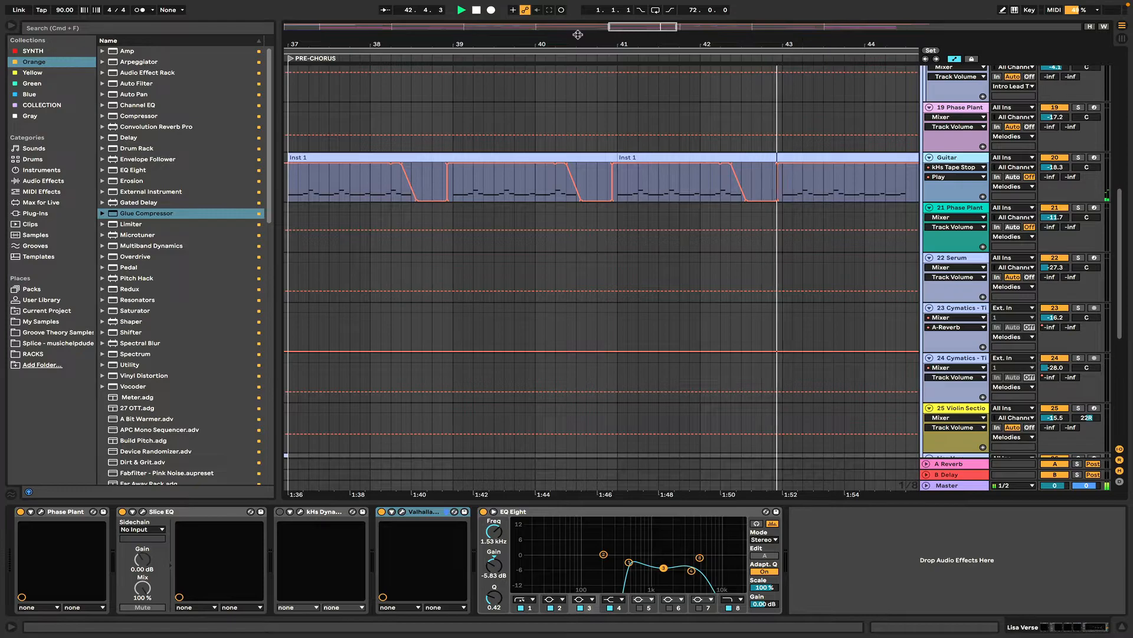
pyautogui.hscroll(7, 602, 259)
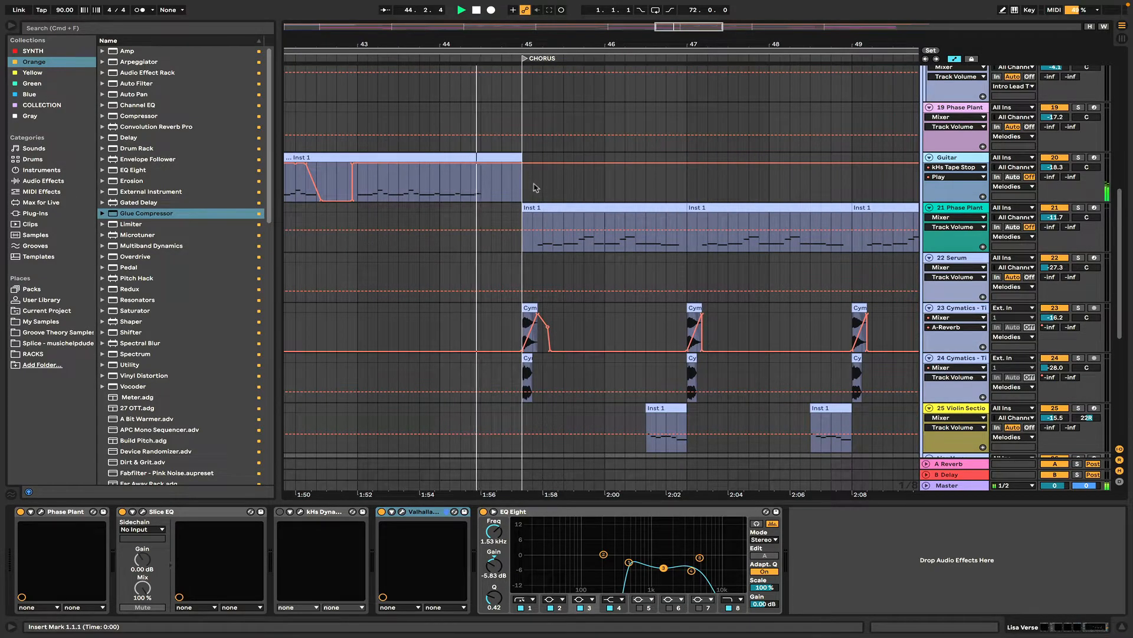
# Step: Expand the BASS group, hide the automation lanes, and show the Drop SUB track's device chain while following the second chorus
pyautogui.scroll(-2, 665, 121)
pyautogui.hscroll(3, 780, 267)
pyautogui.scroll(-6, 779, 267)
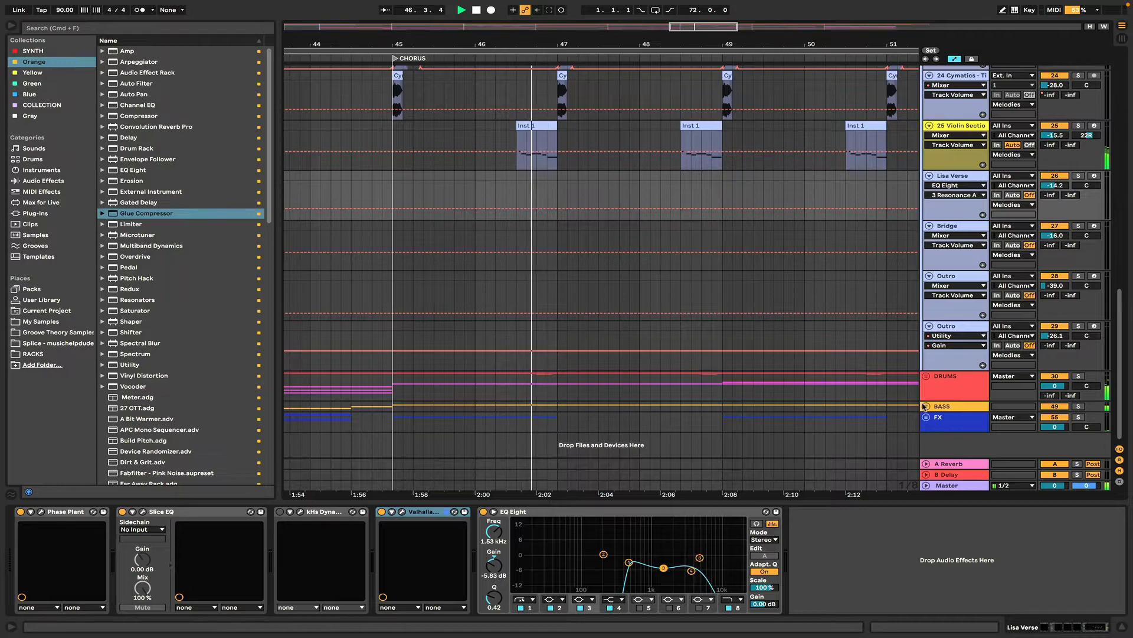
pyautogui.click(925, 406)
pyautogui.scroll(-6, 842, 329)
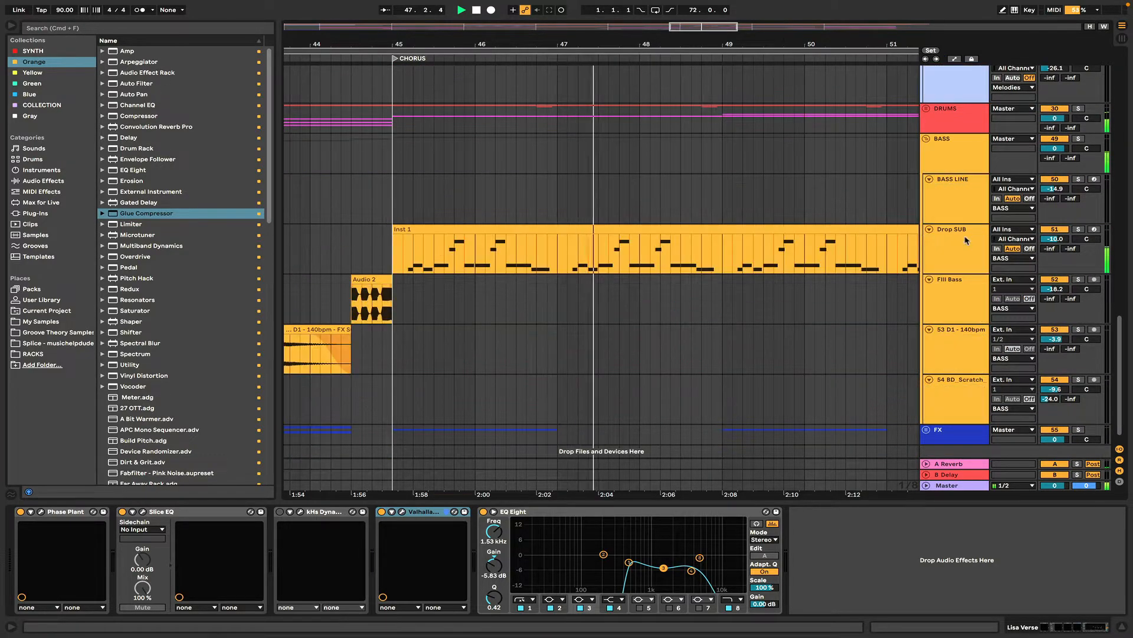
pyautogui.click(968, 239)
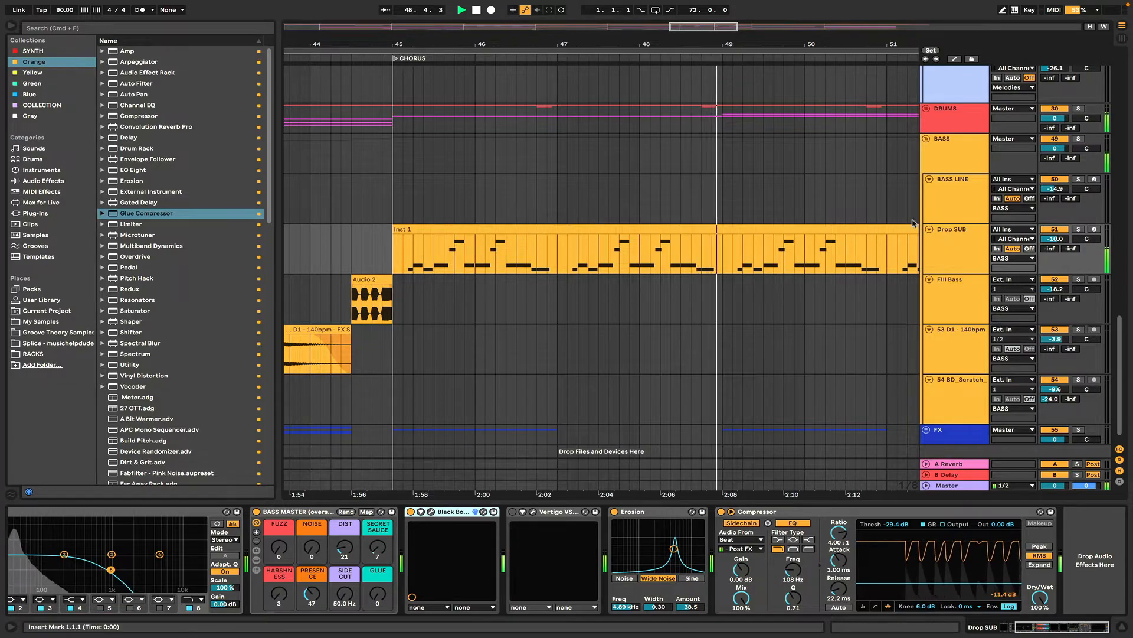
pyautogui.moveTo(706, 29); pyautogui.dragTo(730, 29)
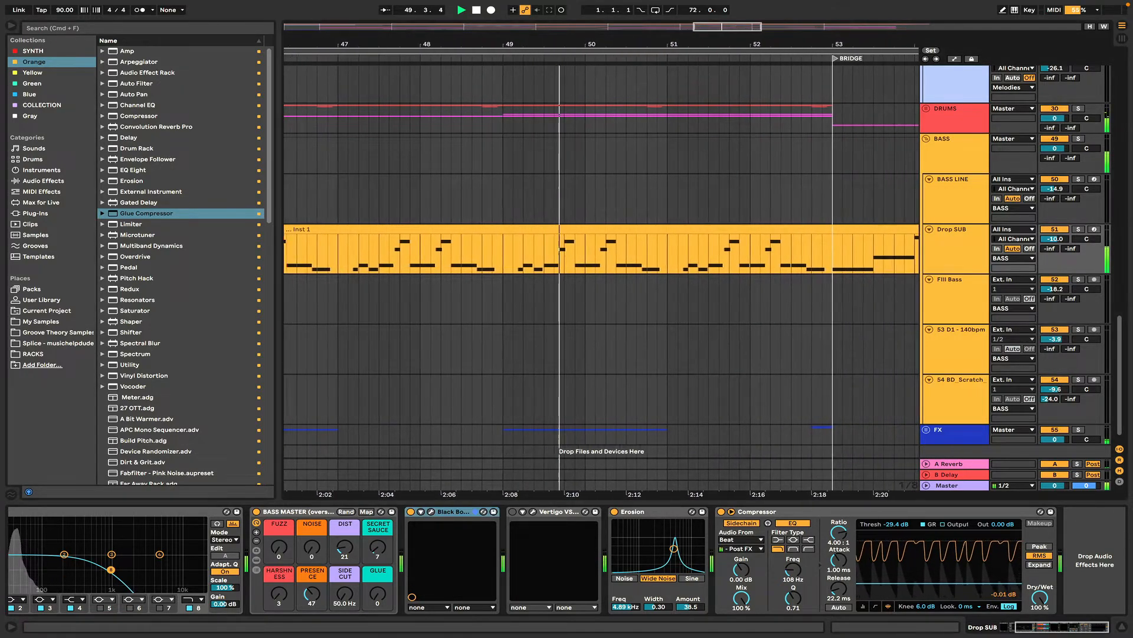
# Step: Expand the DRUMS and Prec groups and look over their tracks up to the end of the second chorus
pyautogui.click(927, 108)
pyautogui.scroll(-3, 788, 189)
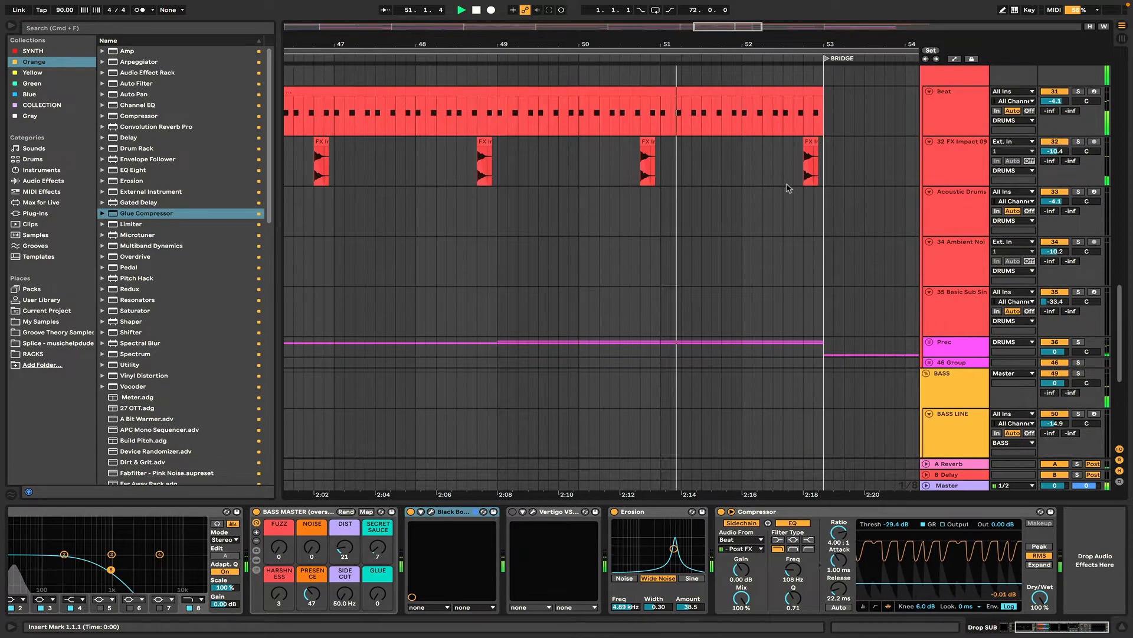
pyautogui.scroll(-5, 789, 182)
pyautogui.click(929, 211)
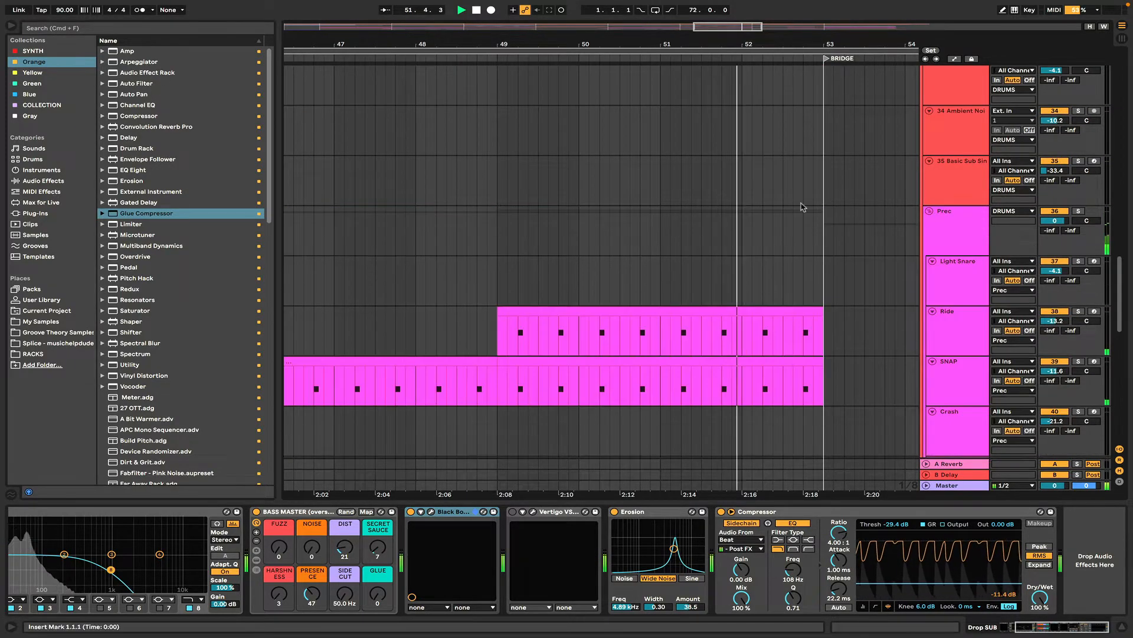
pyautogui.scroll(-6, 781, 157)
pyautogui.scroll(4, 781, 156)
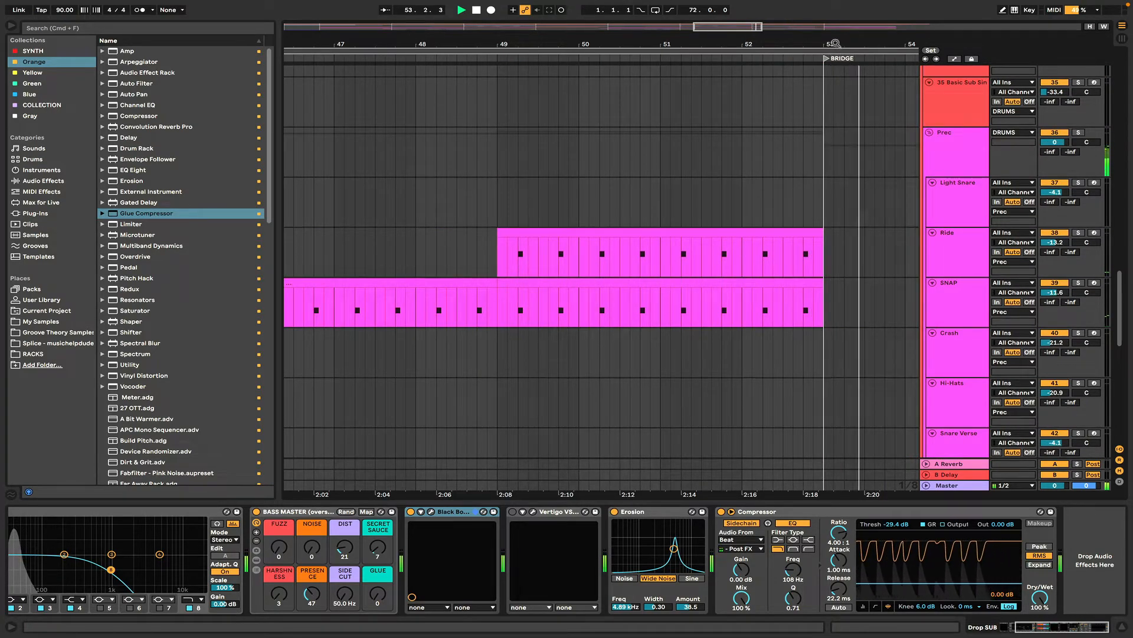
# Step: Follow the playback through the bridge section and show the Bridge melody track's device chain
pyautogui.scroll(7, 826, 117)
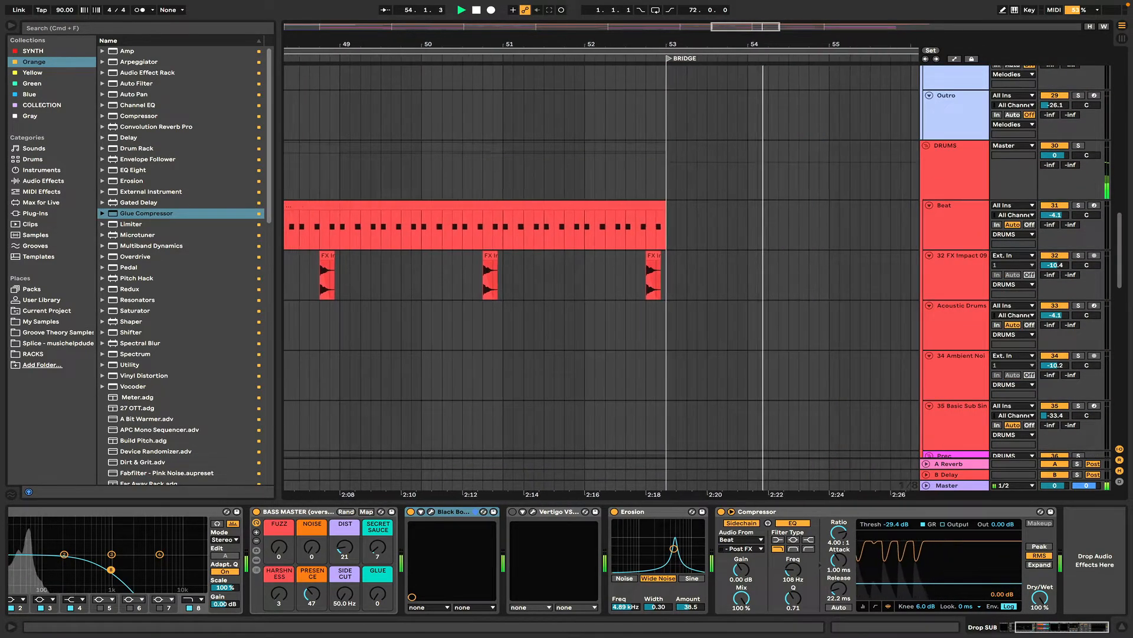
pyautogui.scroll(5, 701, 182)
pyautogui.moveTo(746, 45); pyautogui.dragTo(563, 16)
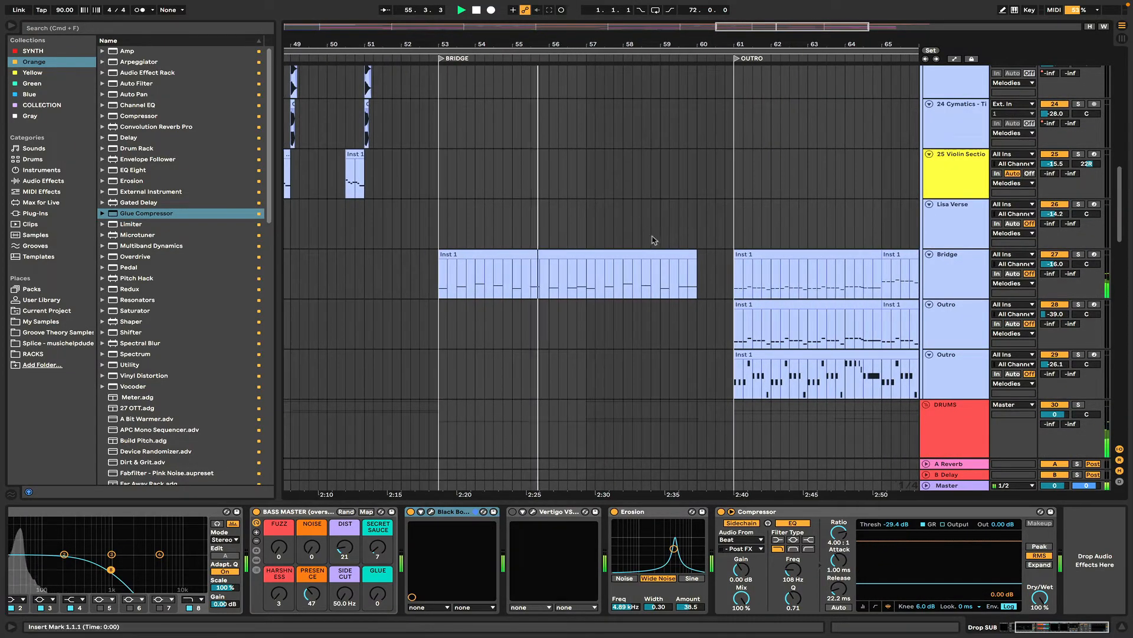
pyautogui.scroll(-2, 653, 245)
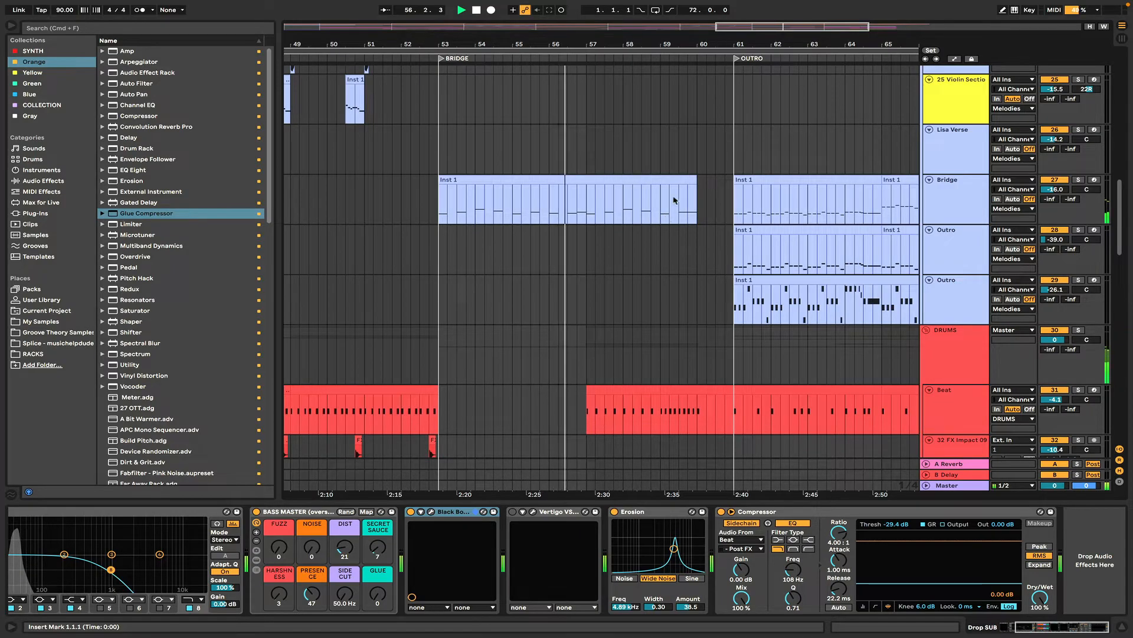
pyautogui.click(947, 196)
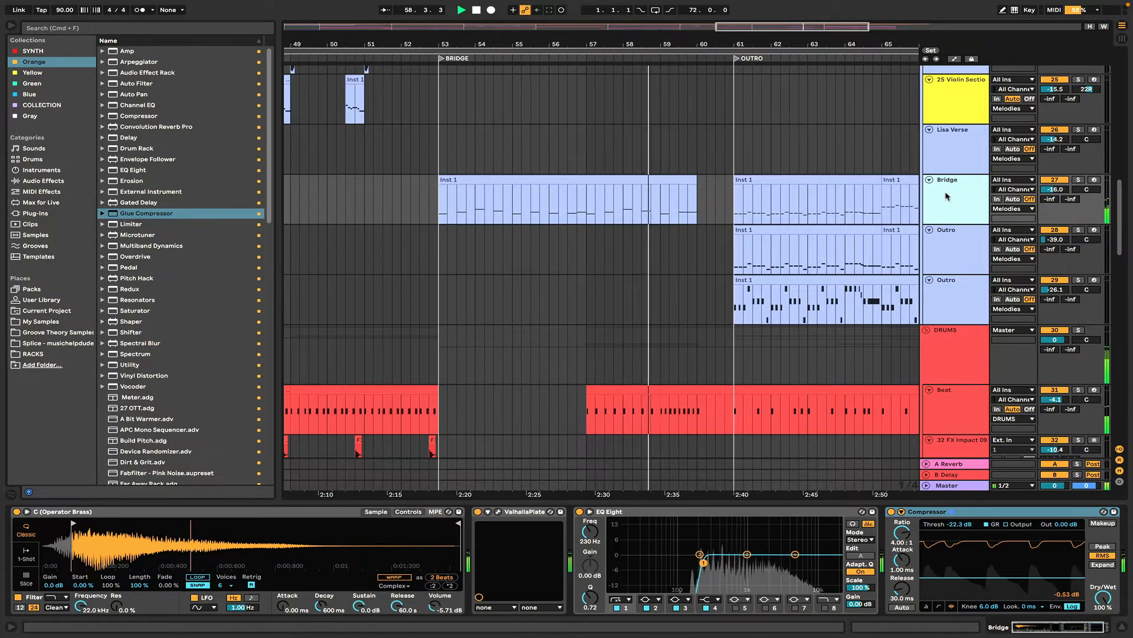
pyautogui.scroll(-3, 732, 250)
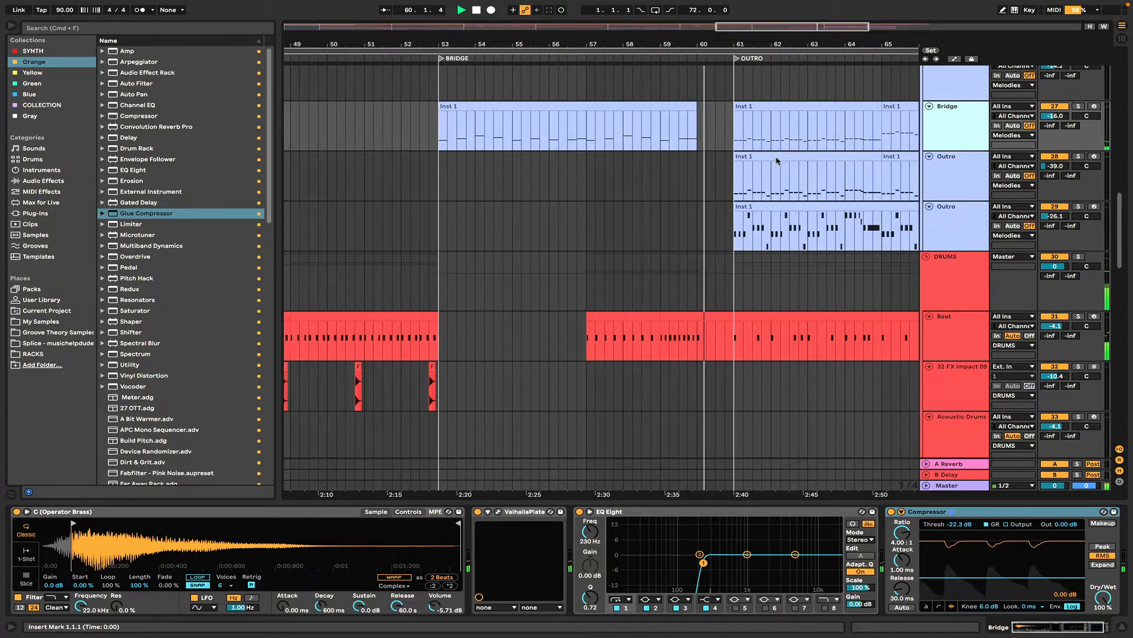
# Step: Show the automation lanes and examine the lower Outro track's Utility Gain automation up close during the outro
pyautogui.hscroll(5, 629, 106)
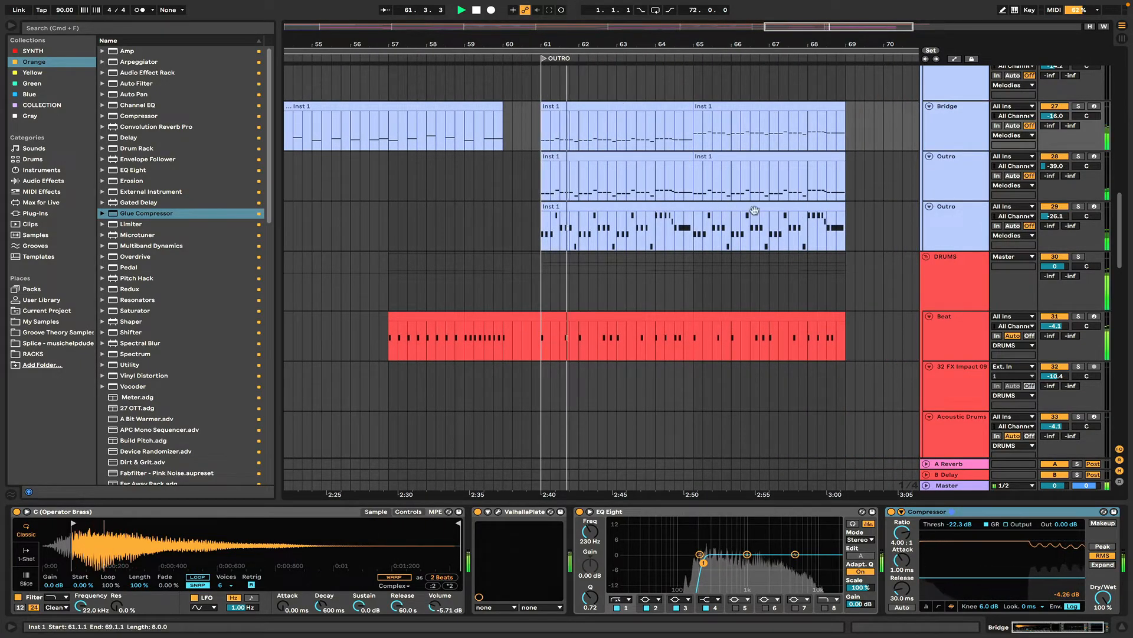
pyautogui.press('a')
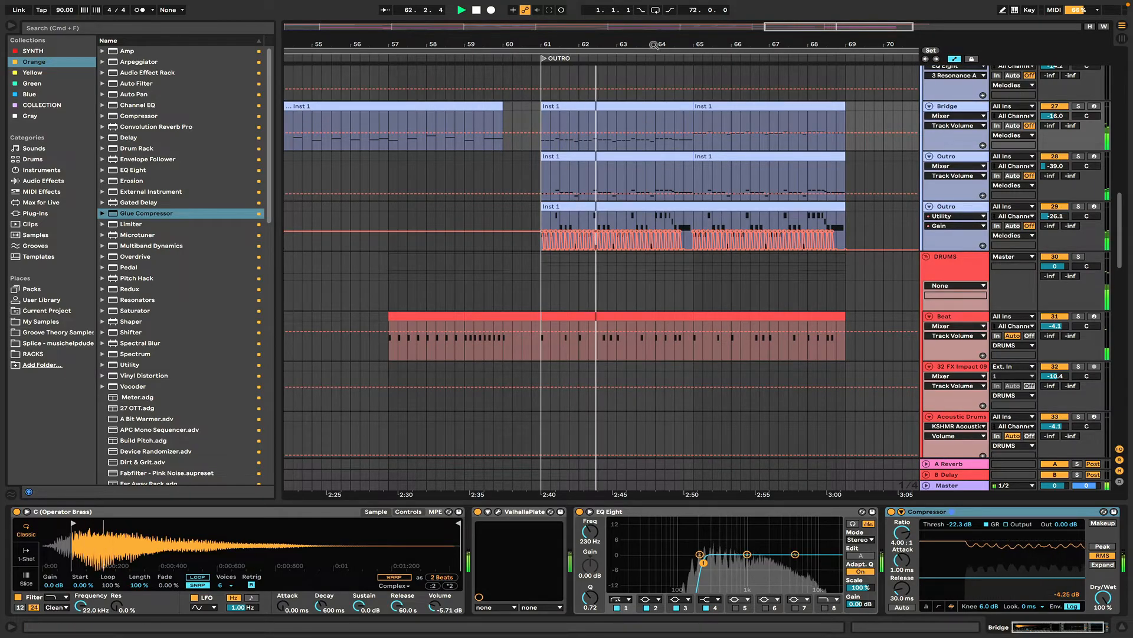
pyautogui.press('+')
pyautogui.press('+')
pyautogui.moveTo(656, 37); pyautogui.dragTo(656, 44)
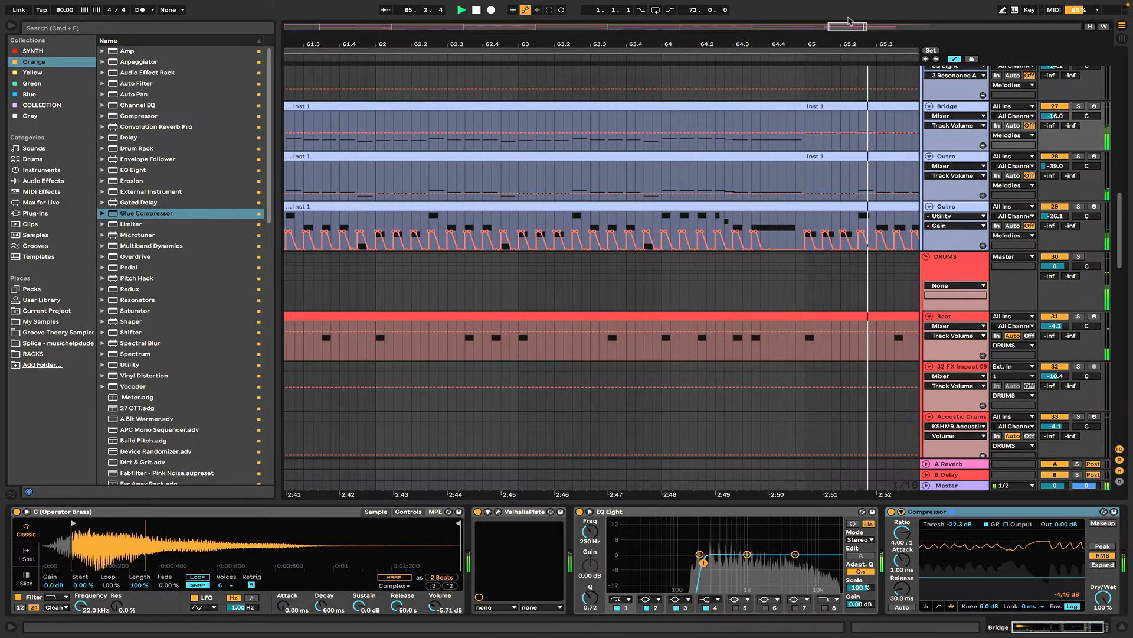
pyautogui.moveTo(862, 27); pyautogui.dragTo(878, 27)
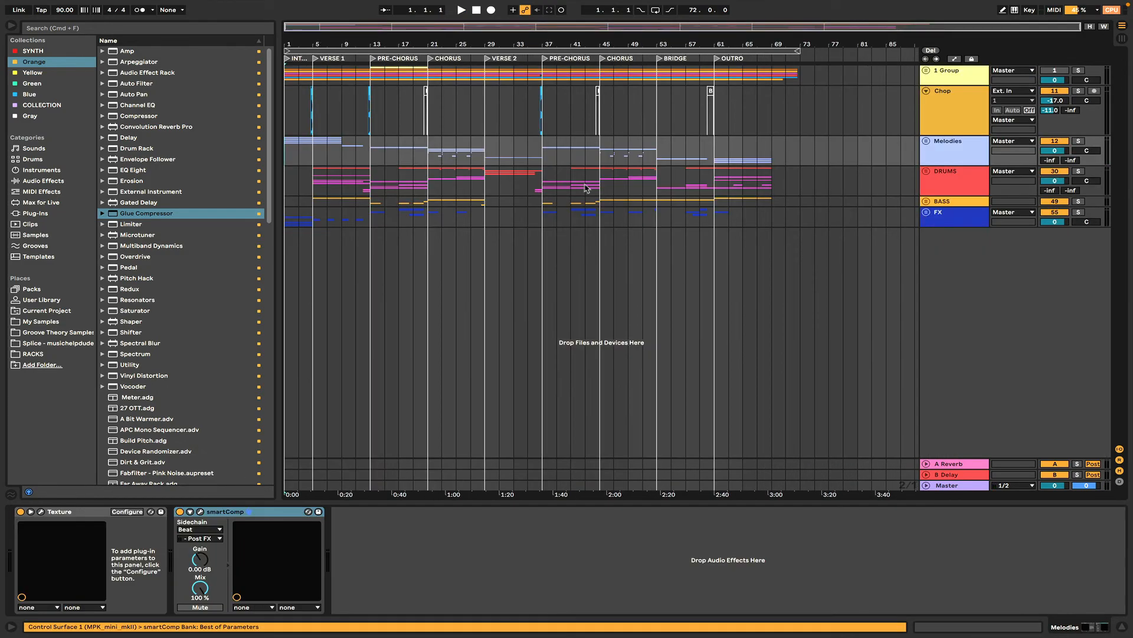
# Step: Show the FX group's device chain
pyautogui.click(298, 220)
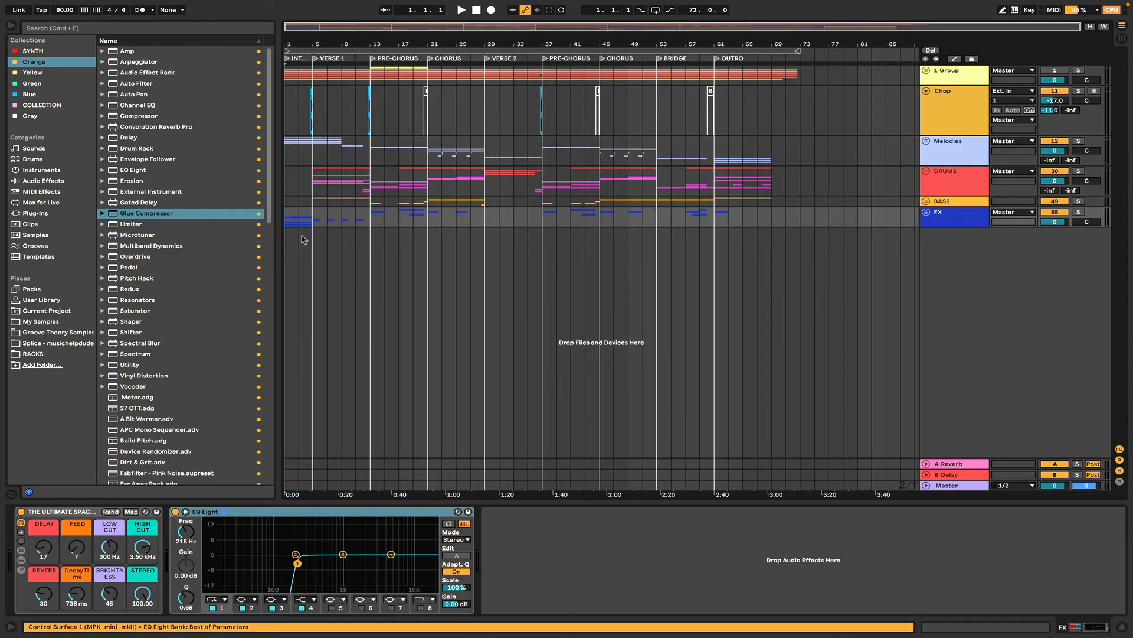